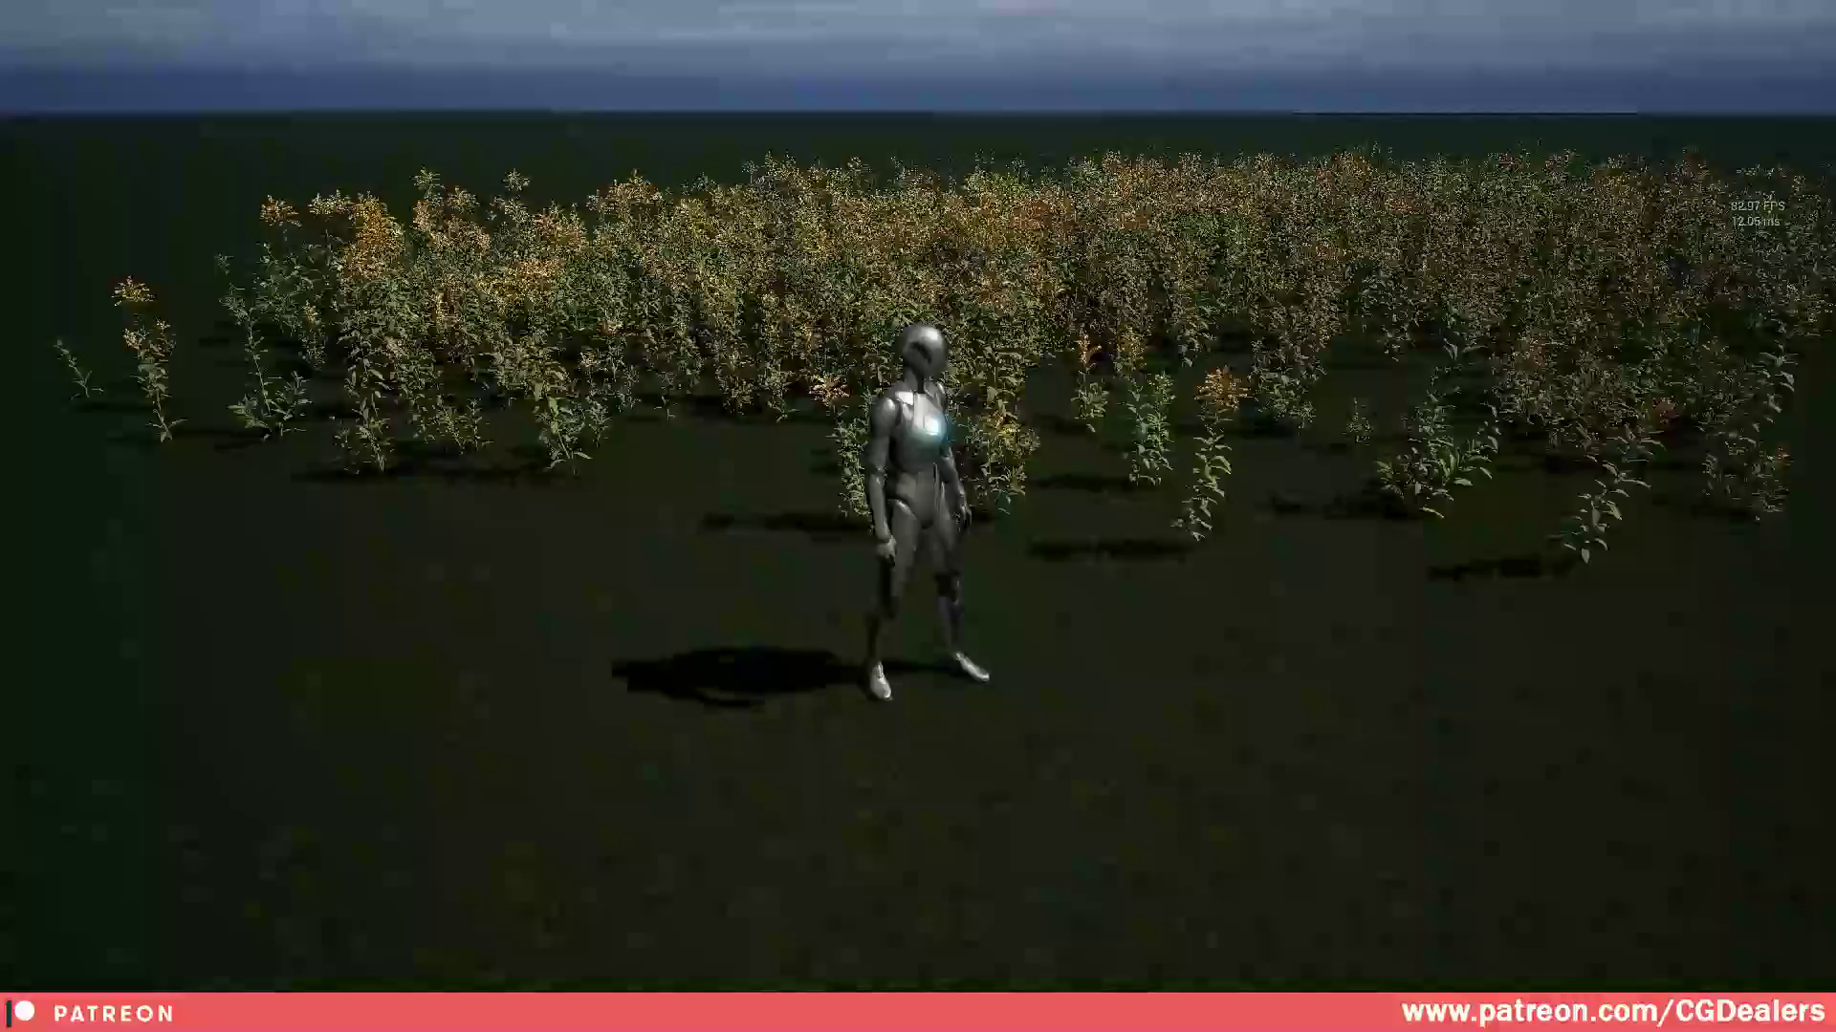
Step: Walk the character through and around the goldenrod field to examine how the plants react to contact
key("d")
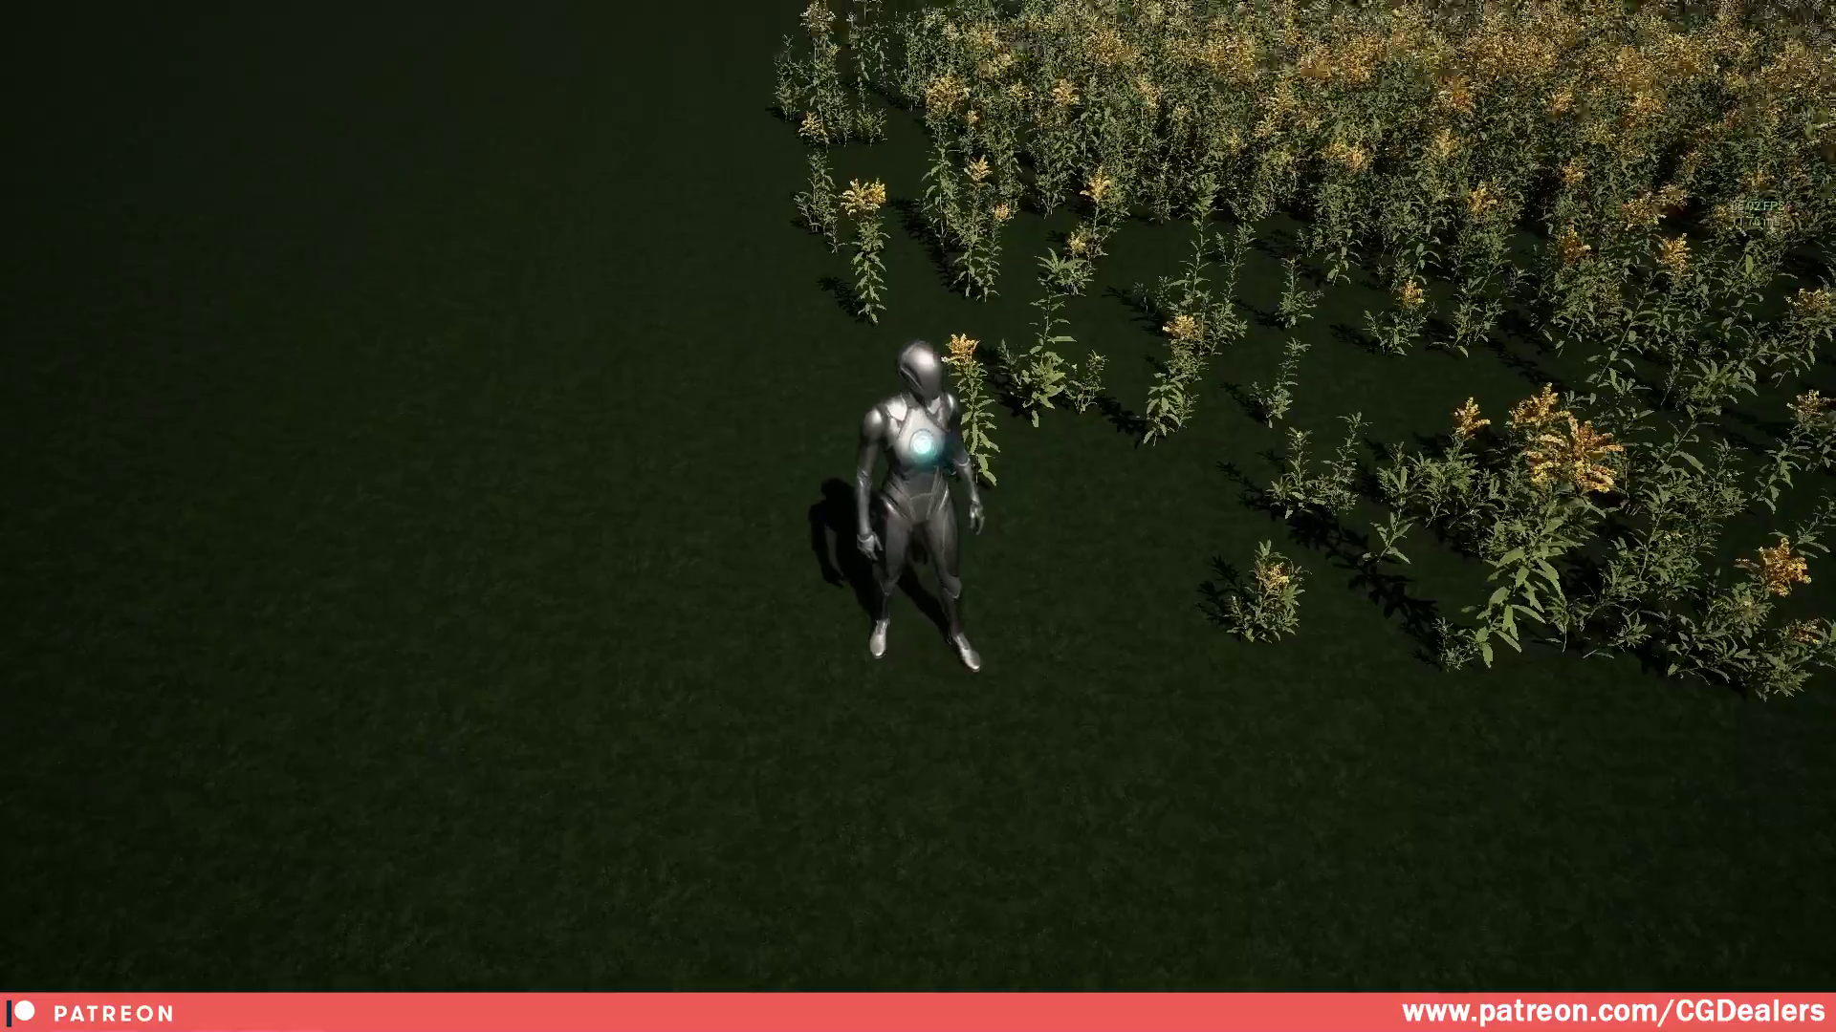
key("w")
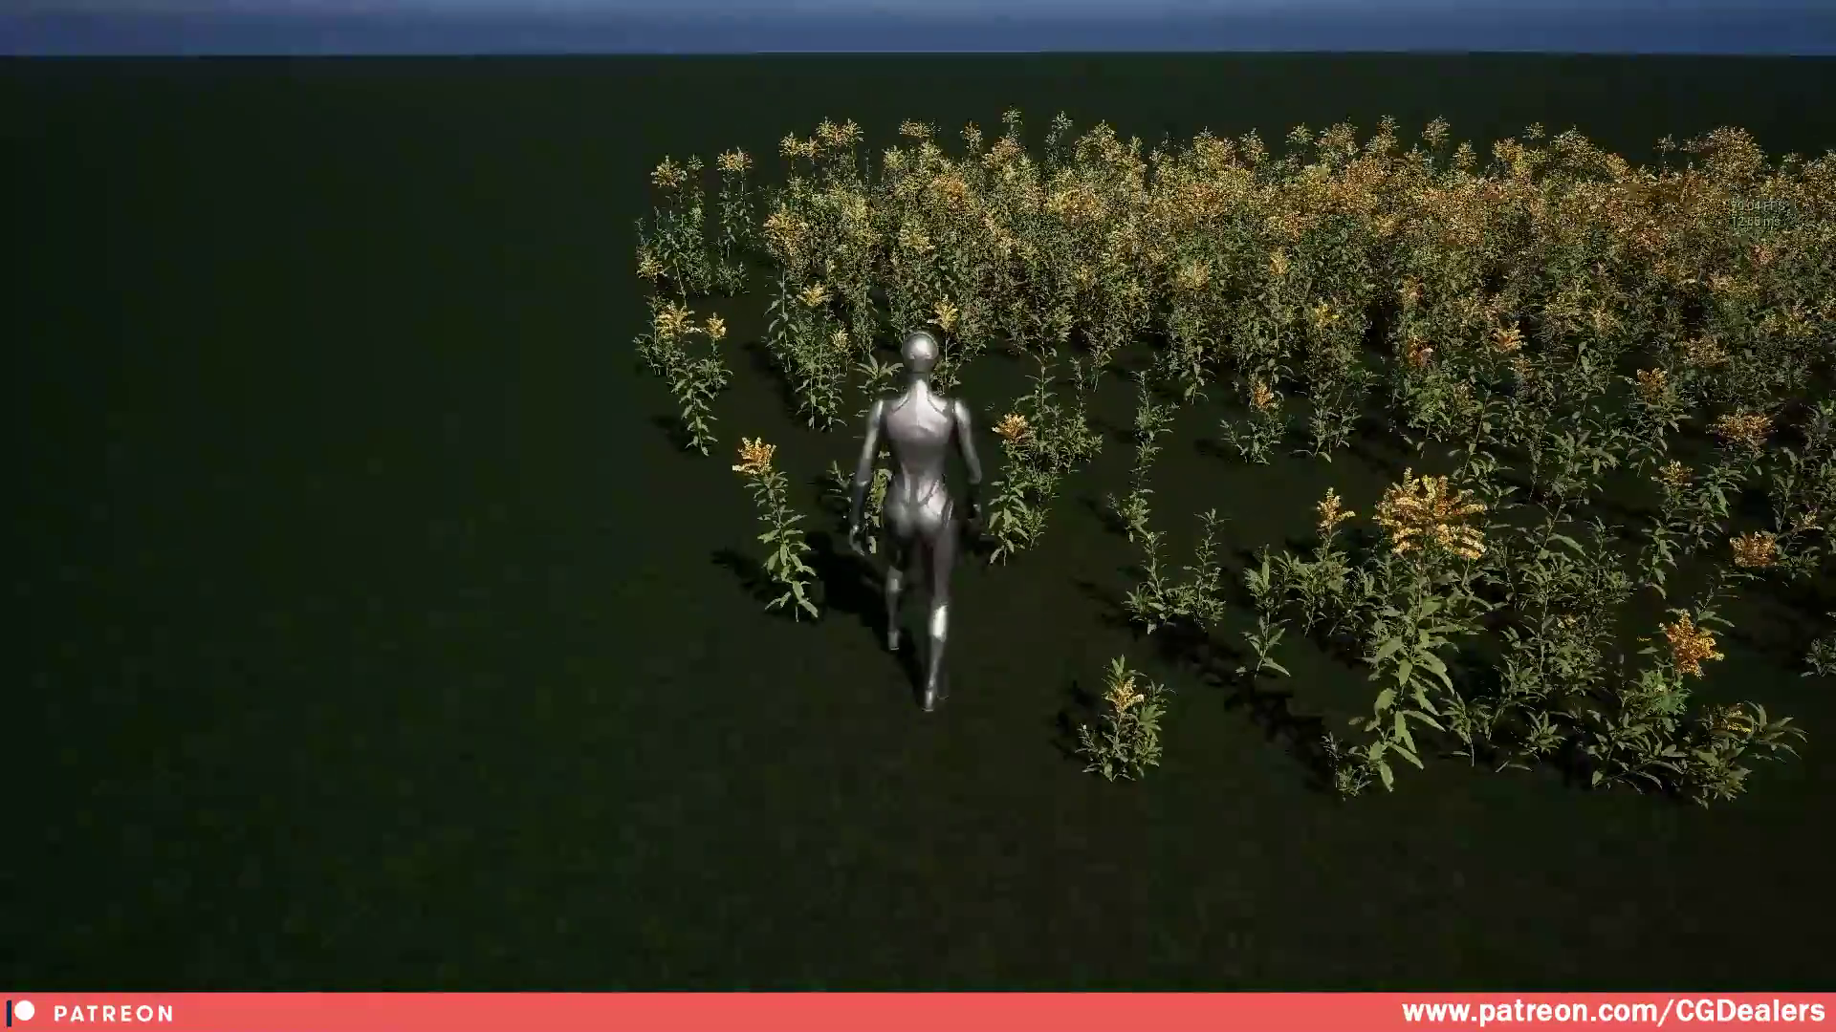
key("d")
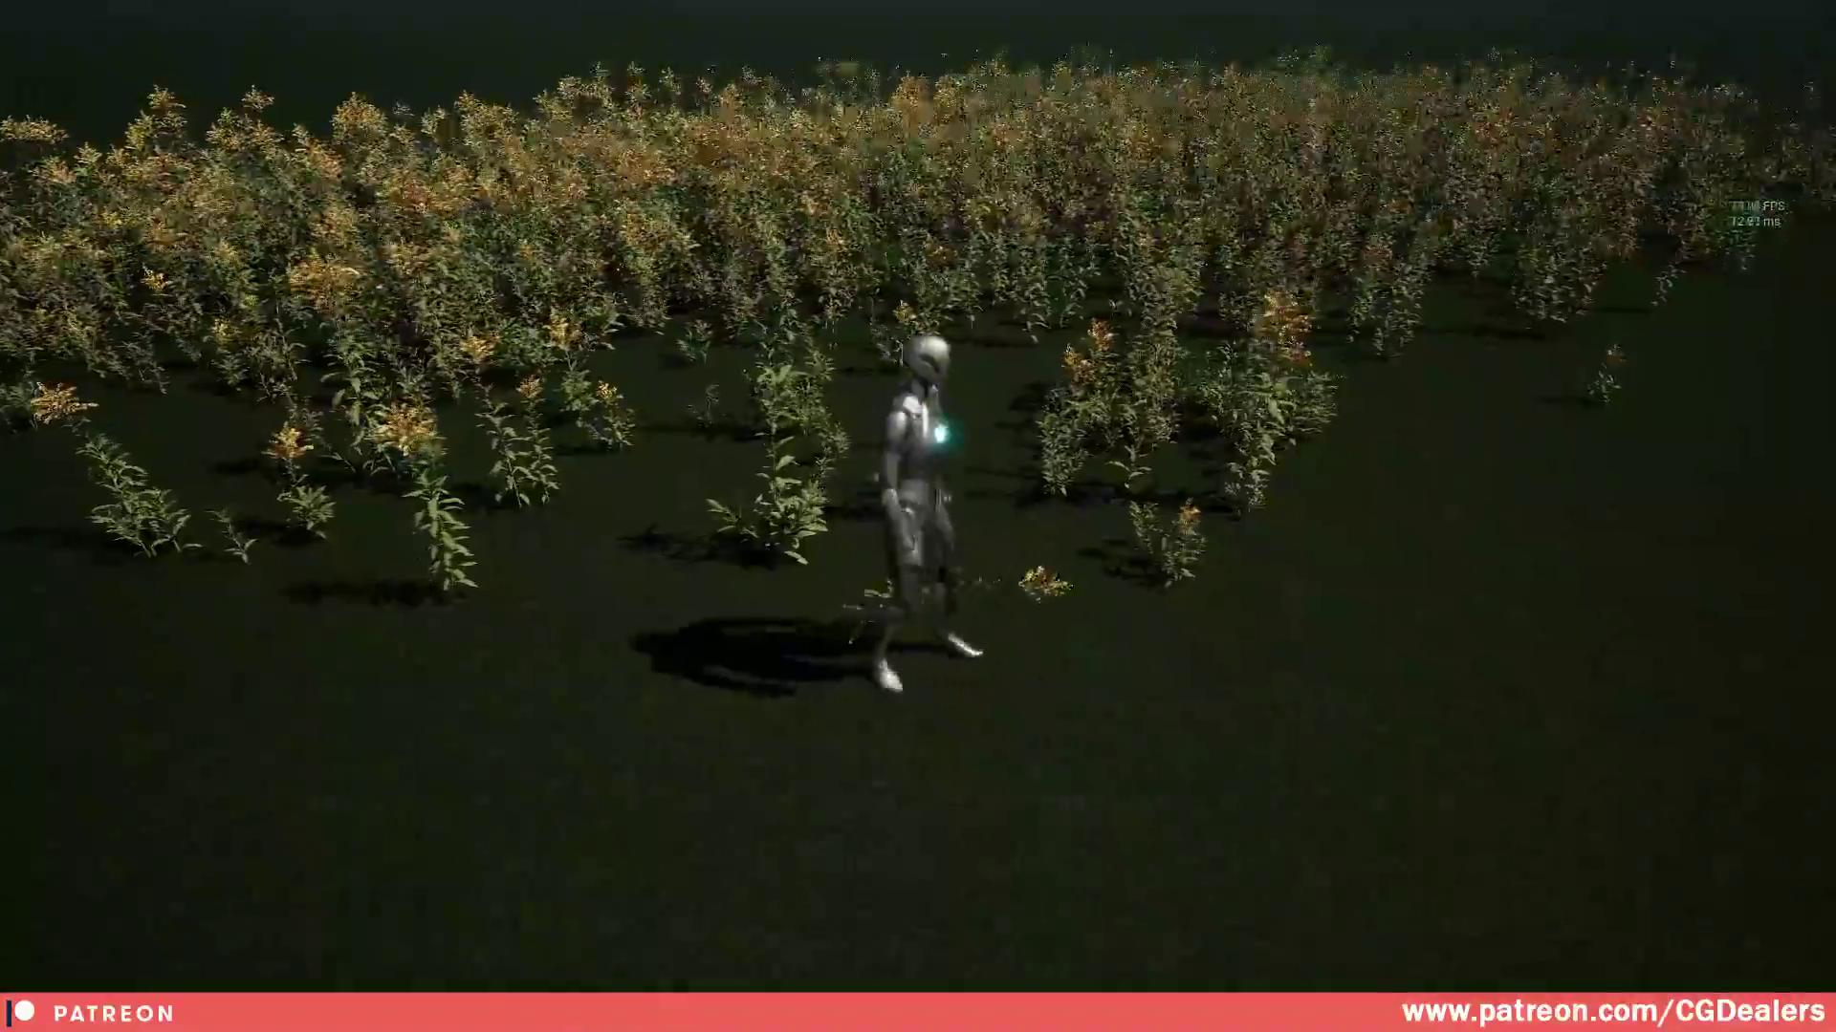
key("s")
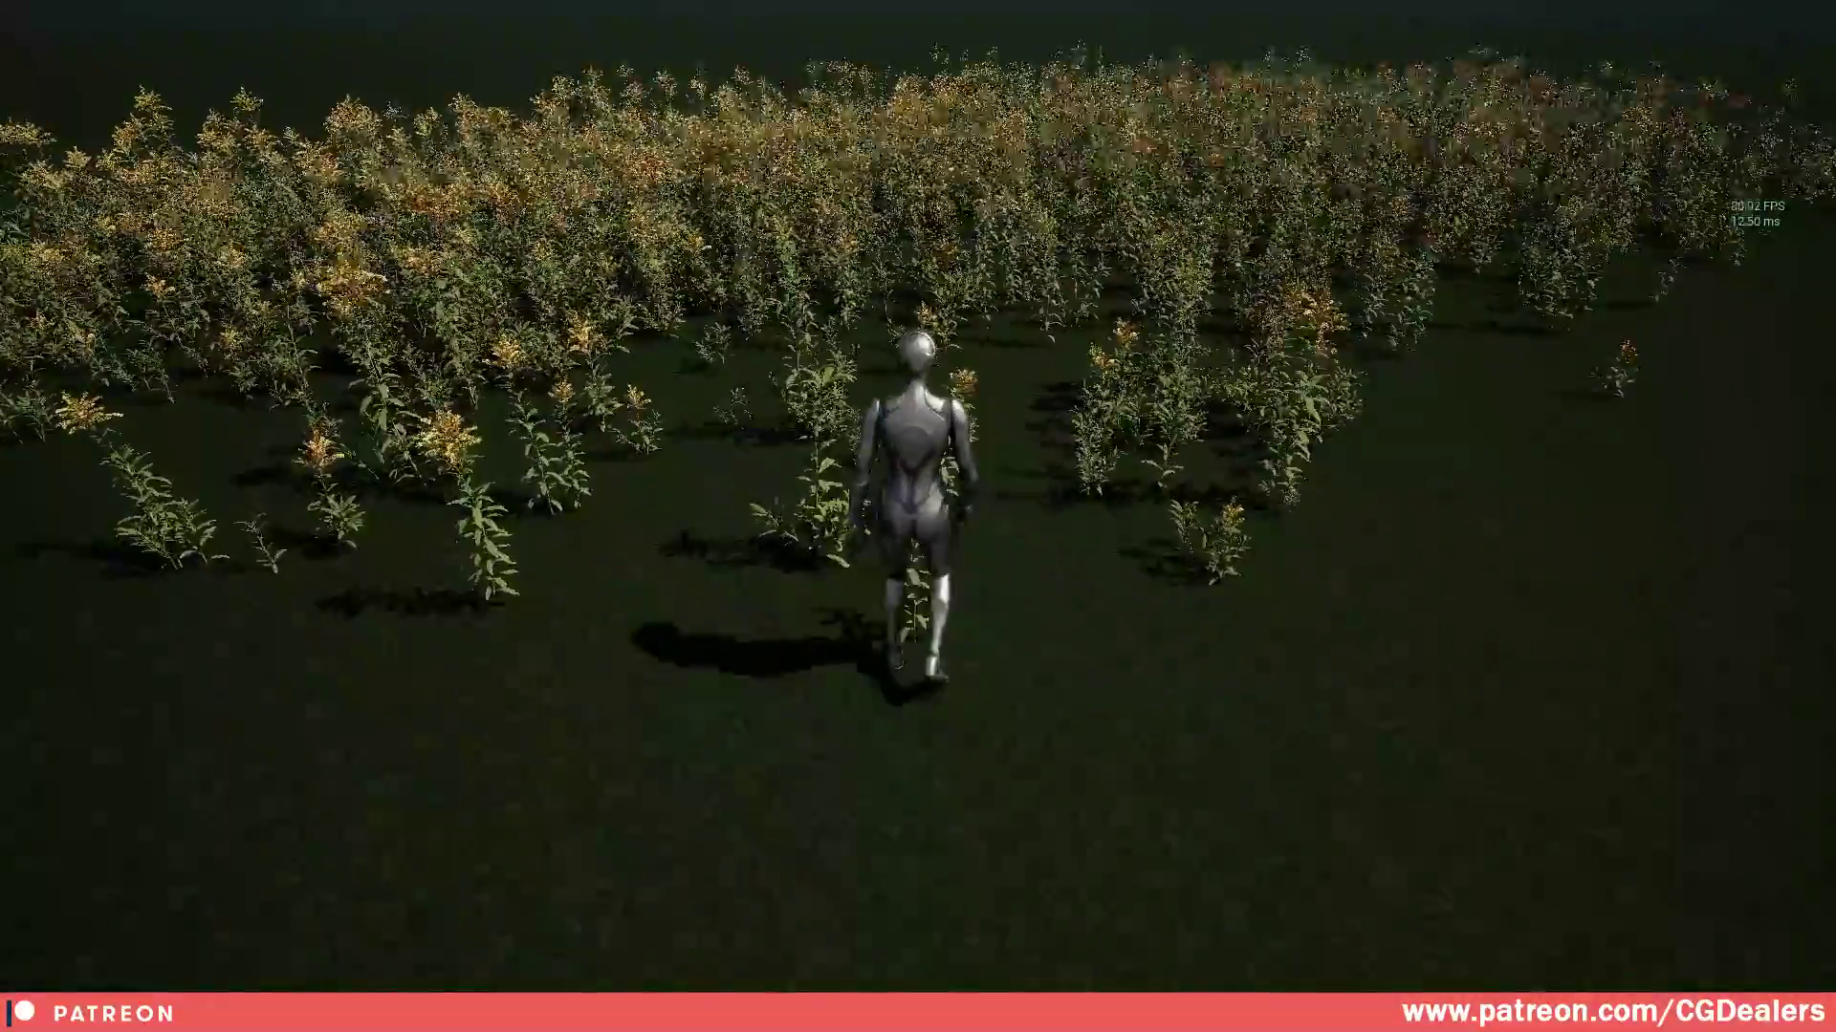
key("w")
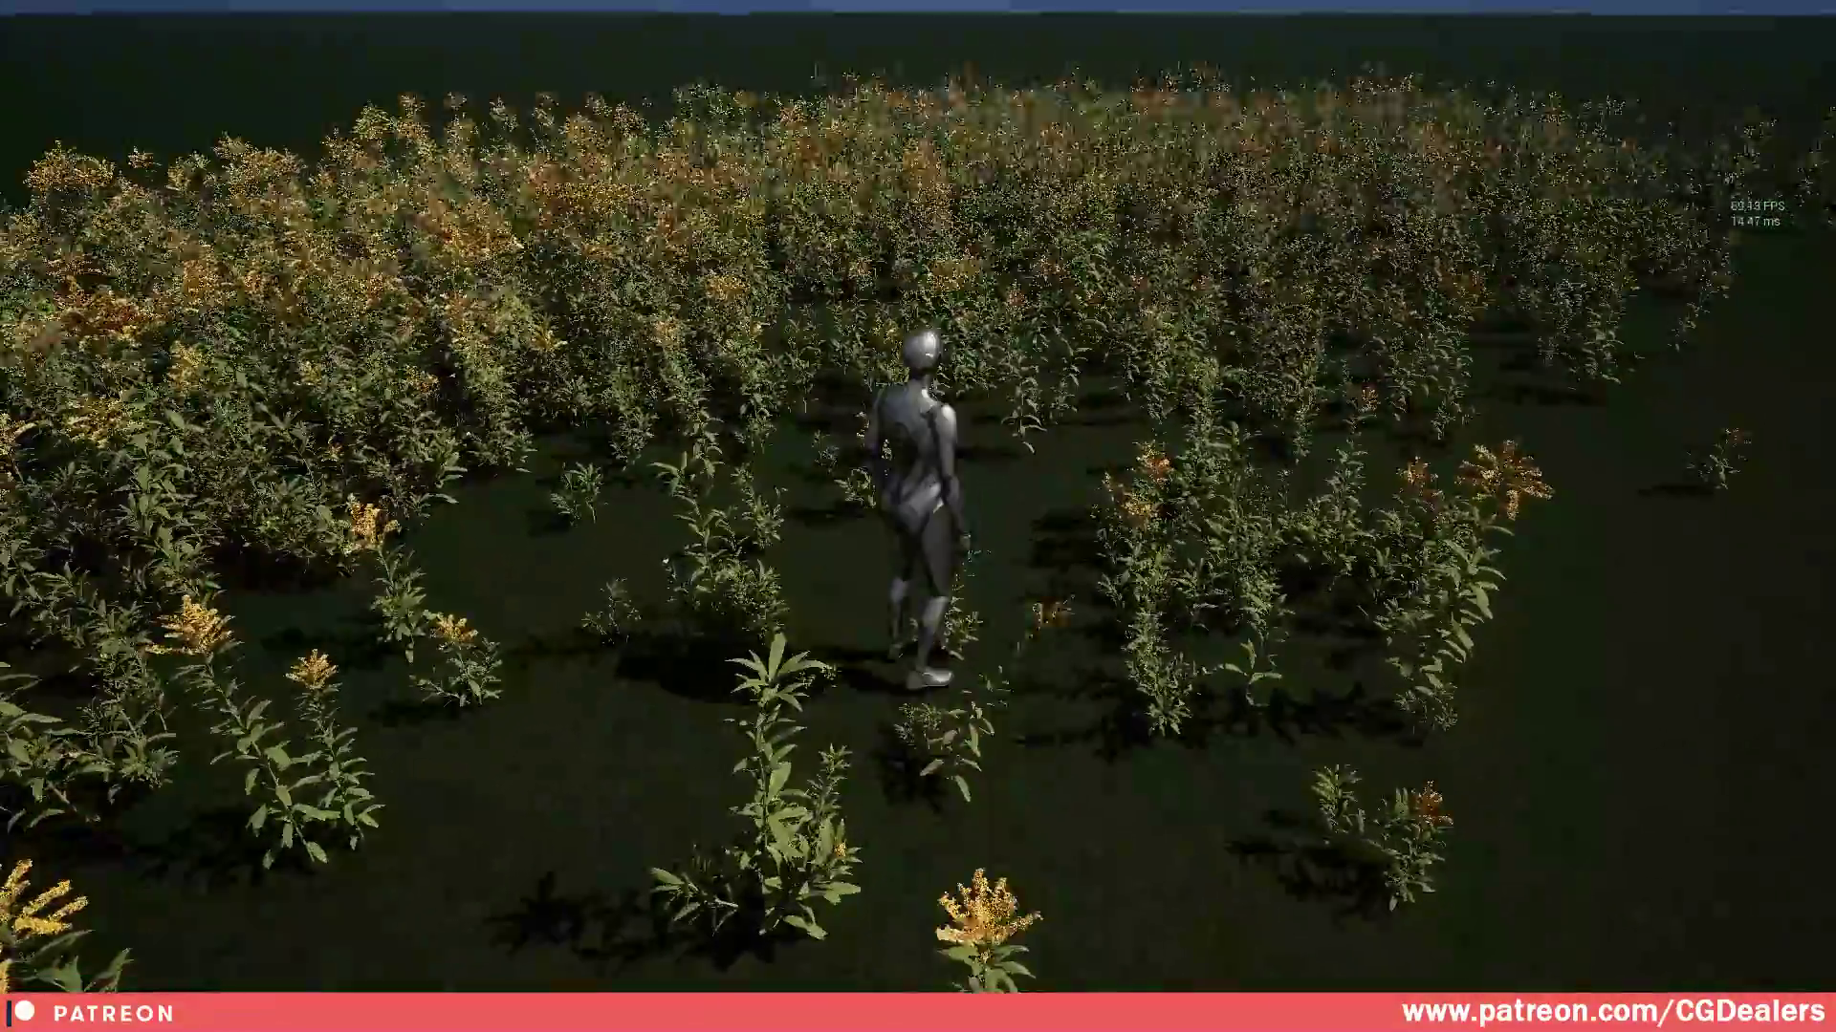
key("s")
key("a")
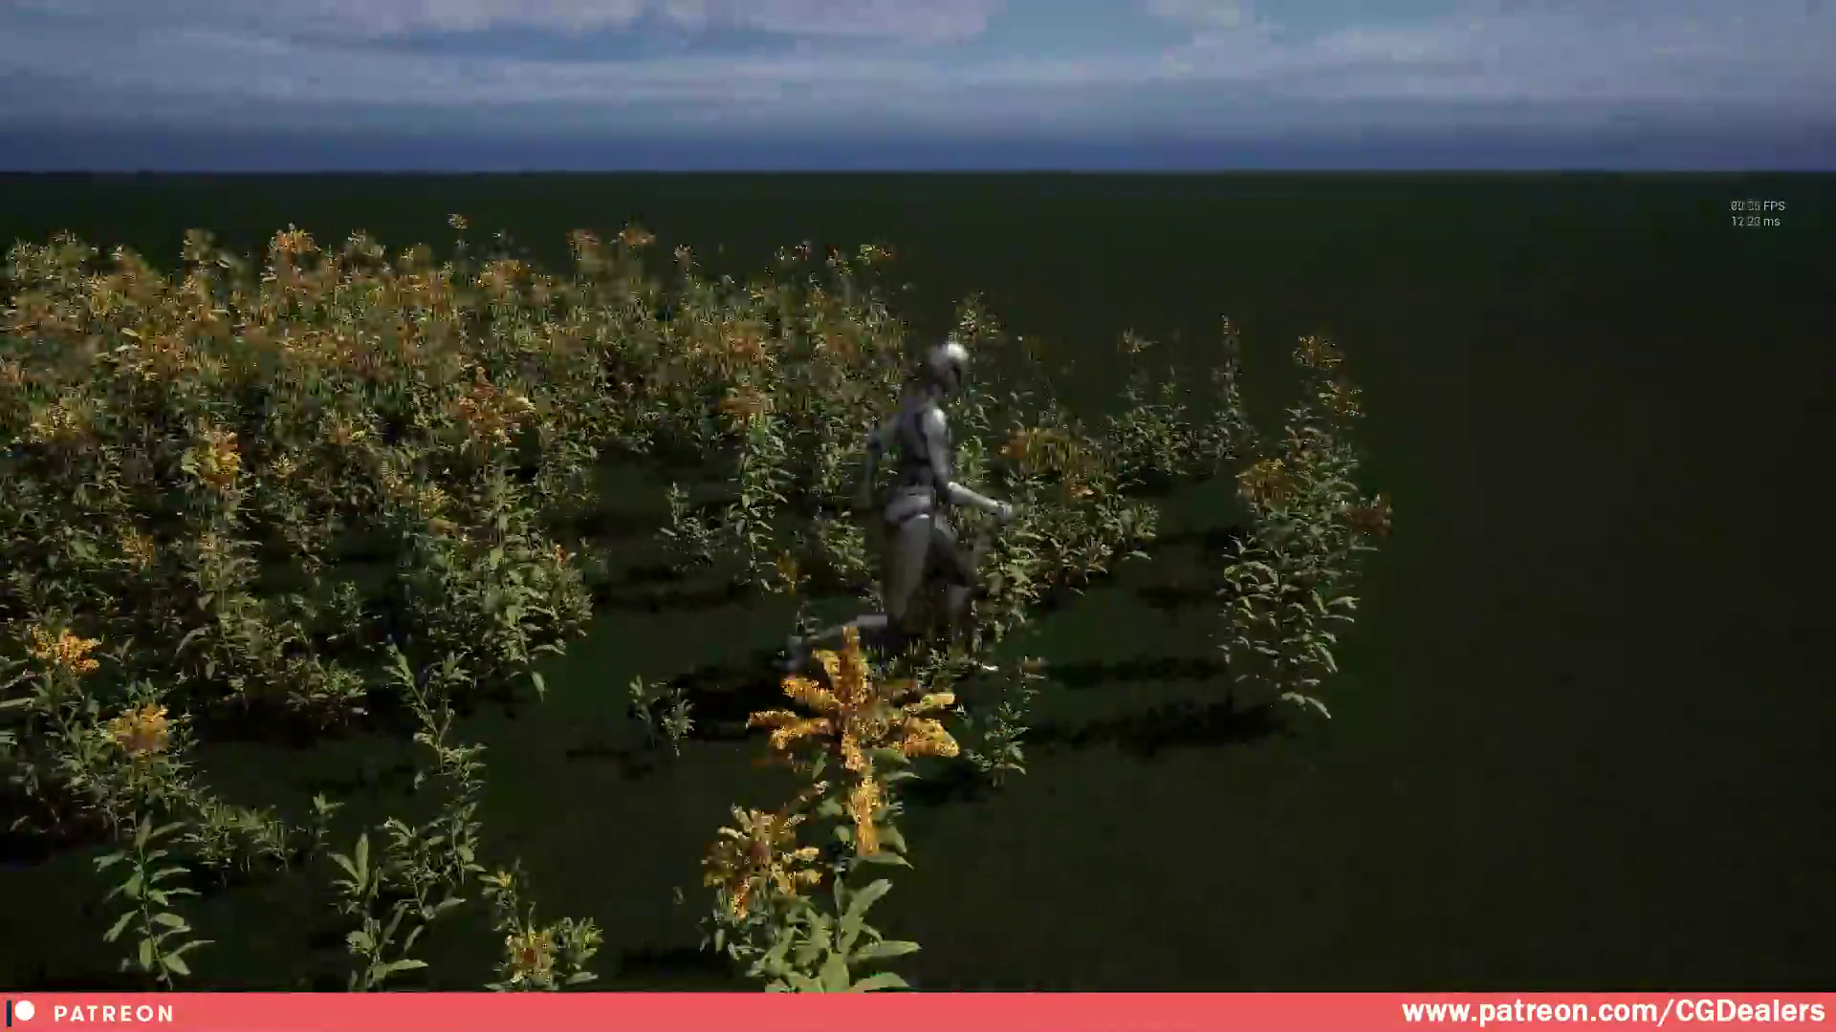
key("w")
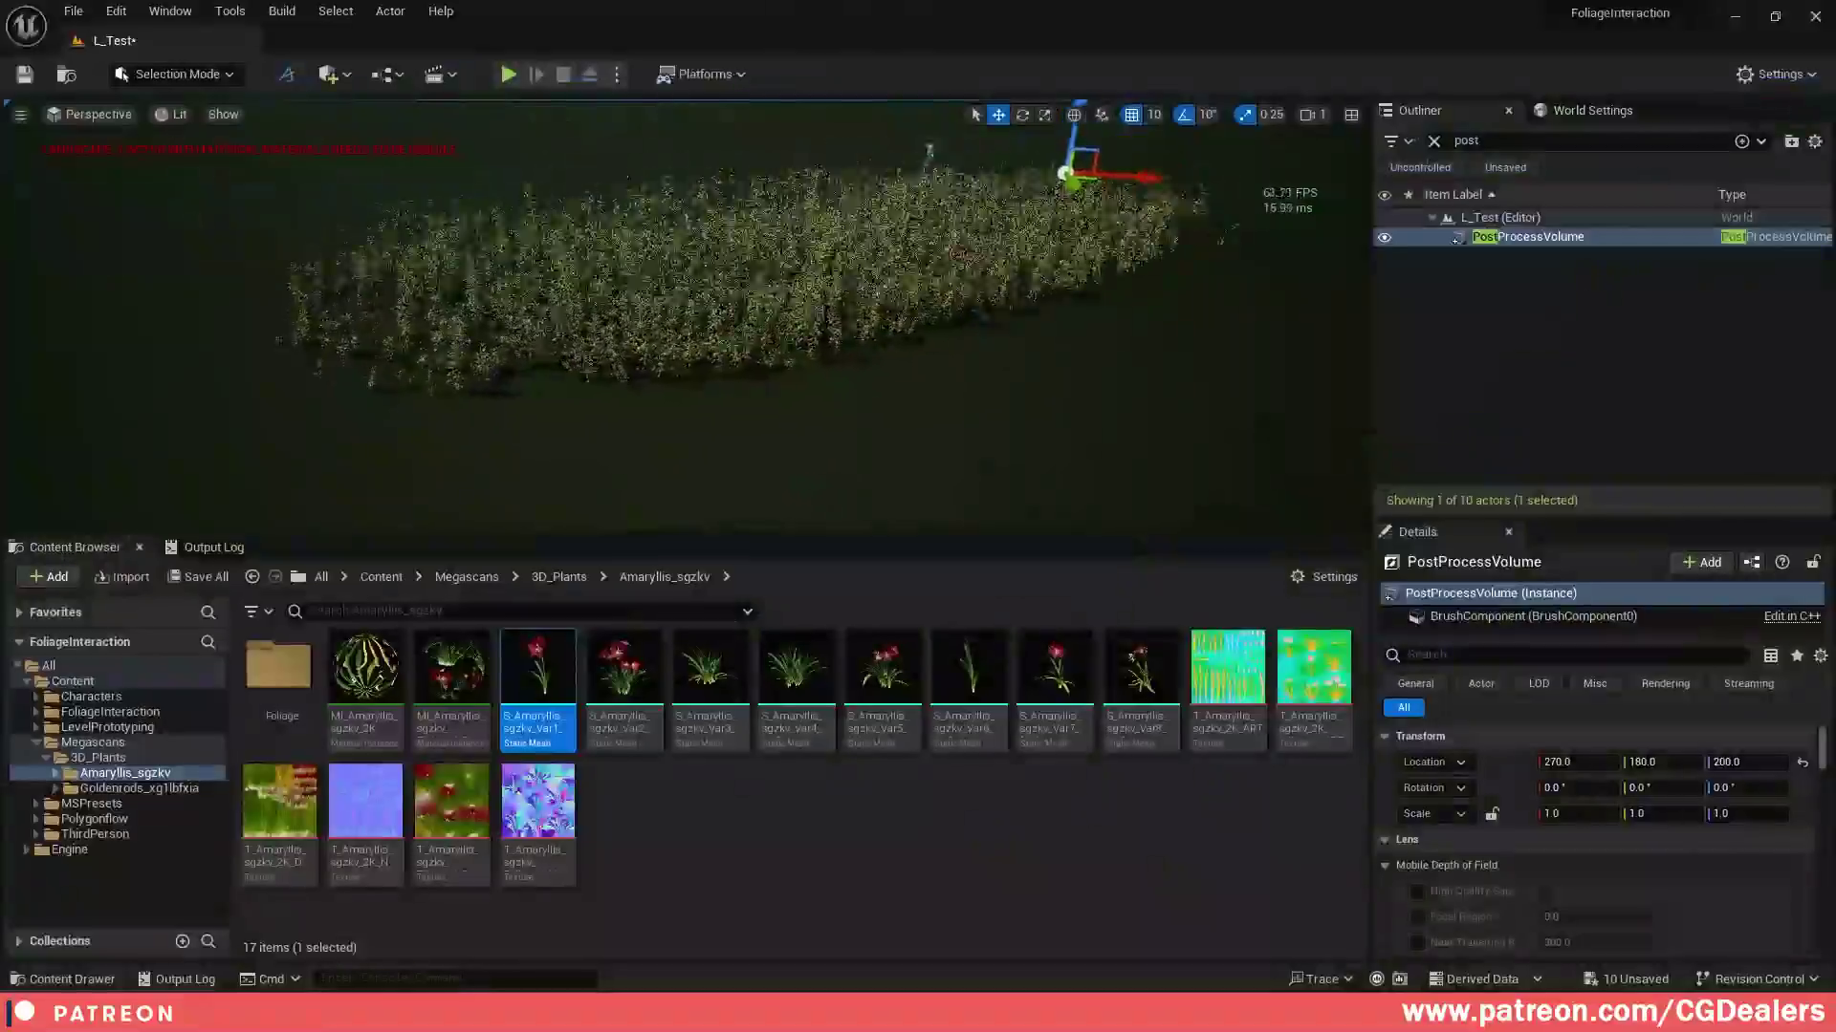
right_click_drag(1099, 401, 1023, 401)
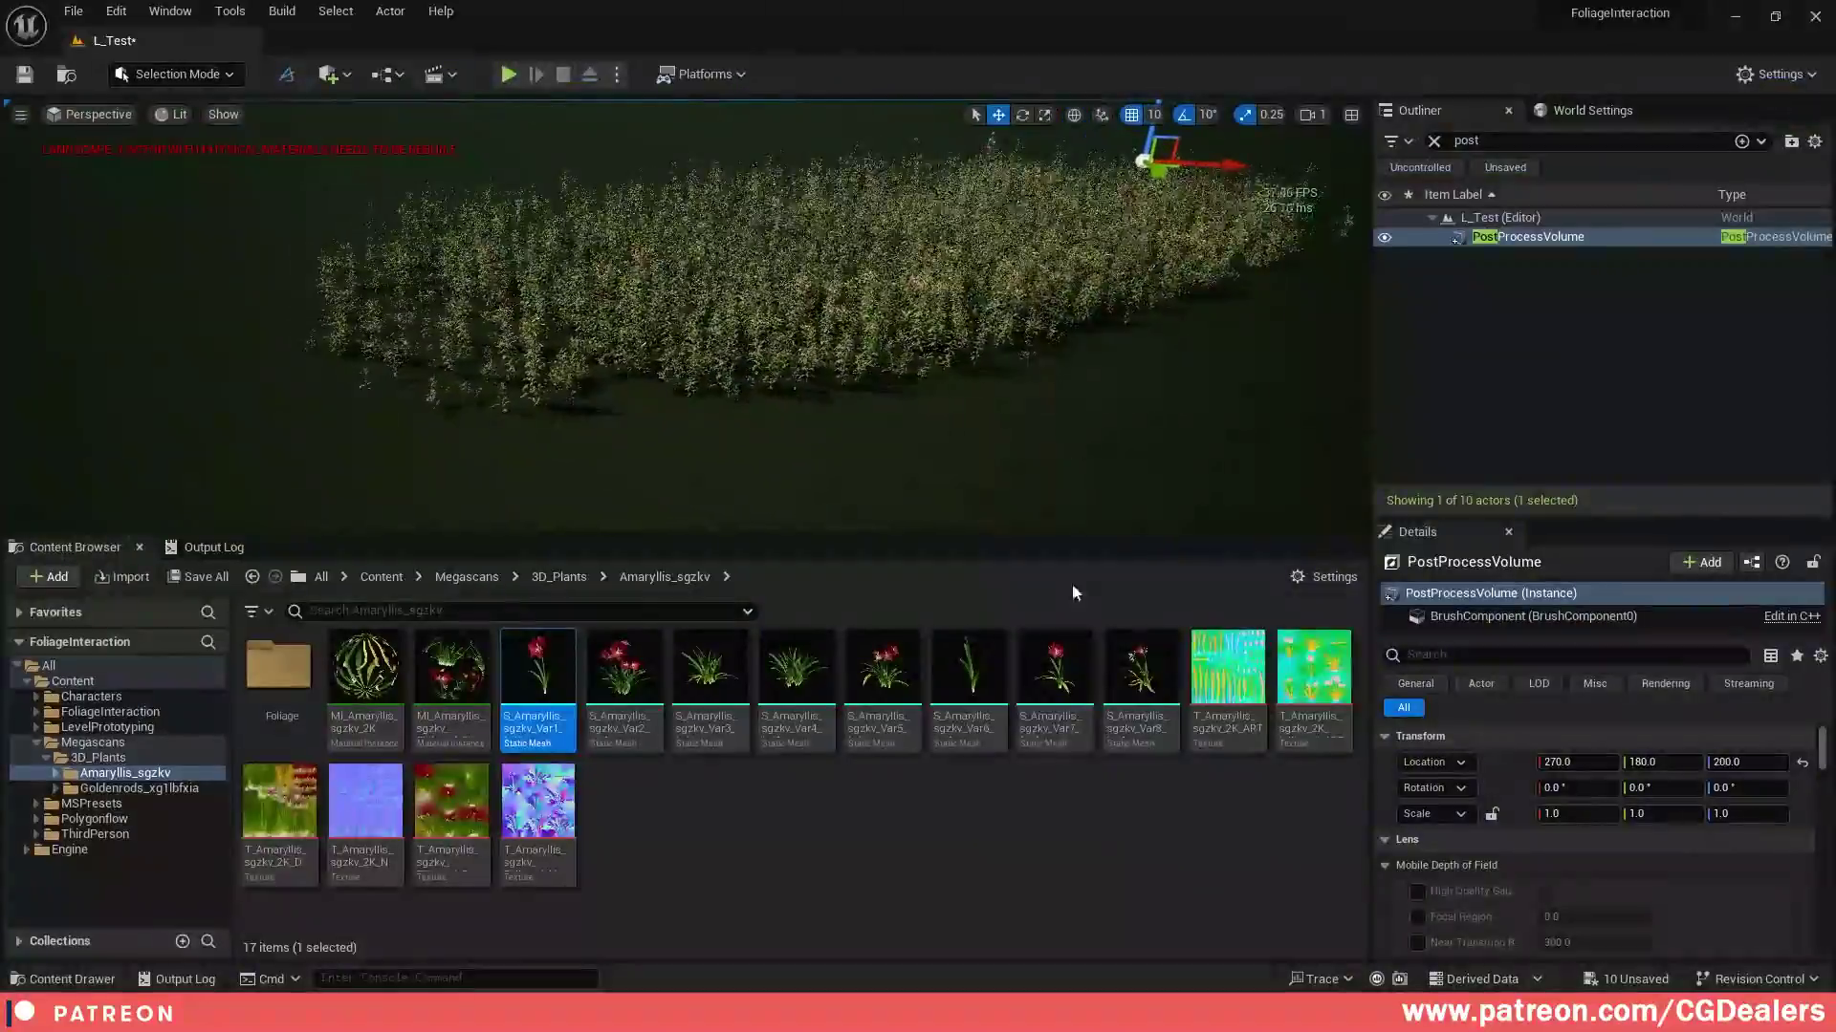
left_click(989, 913)
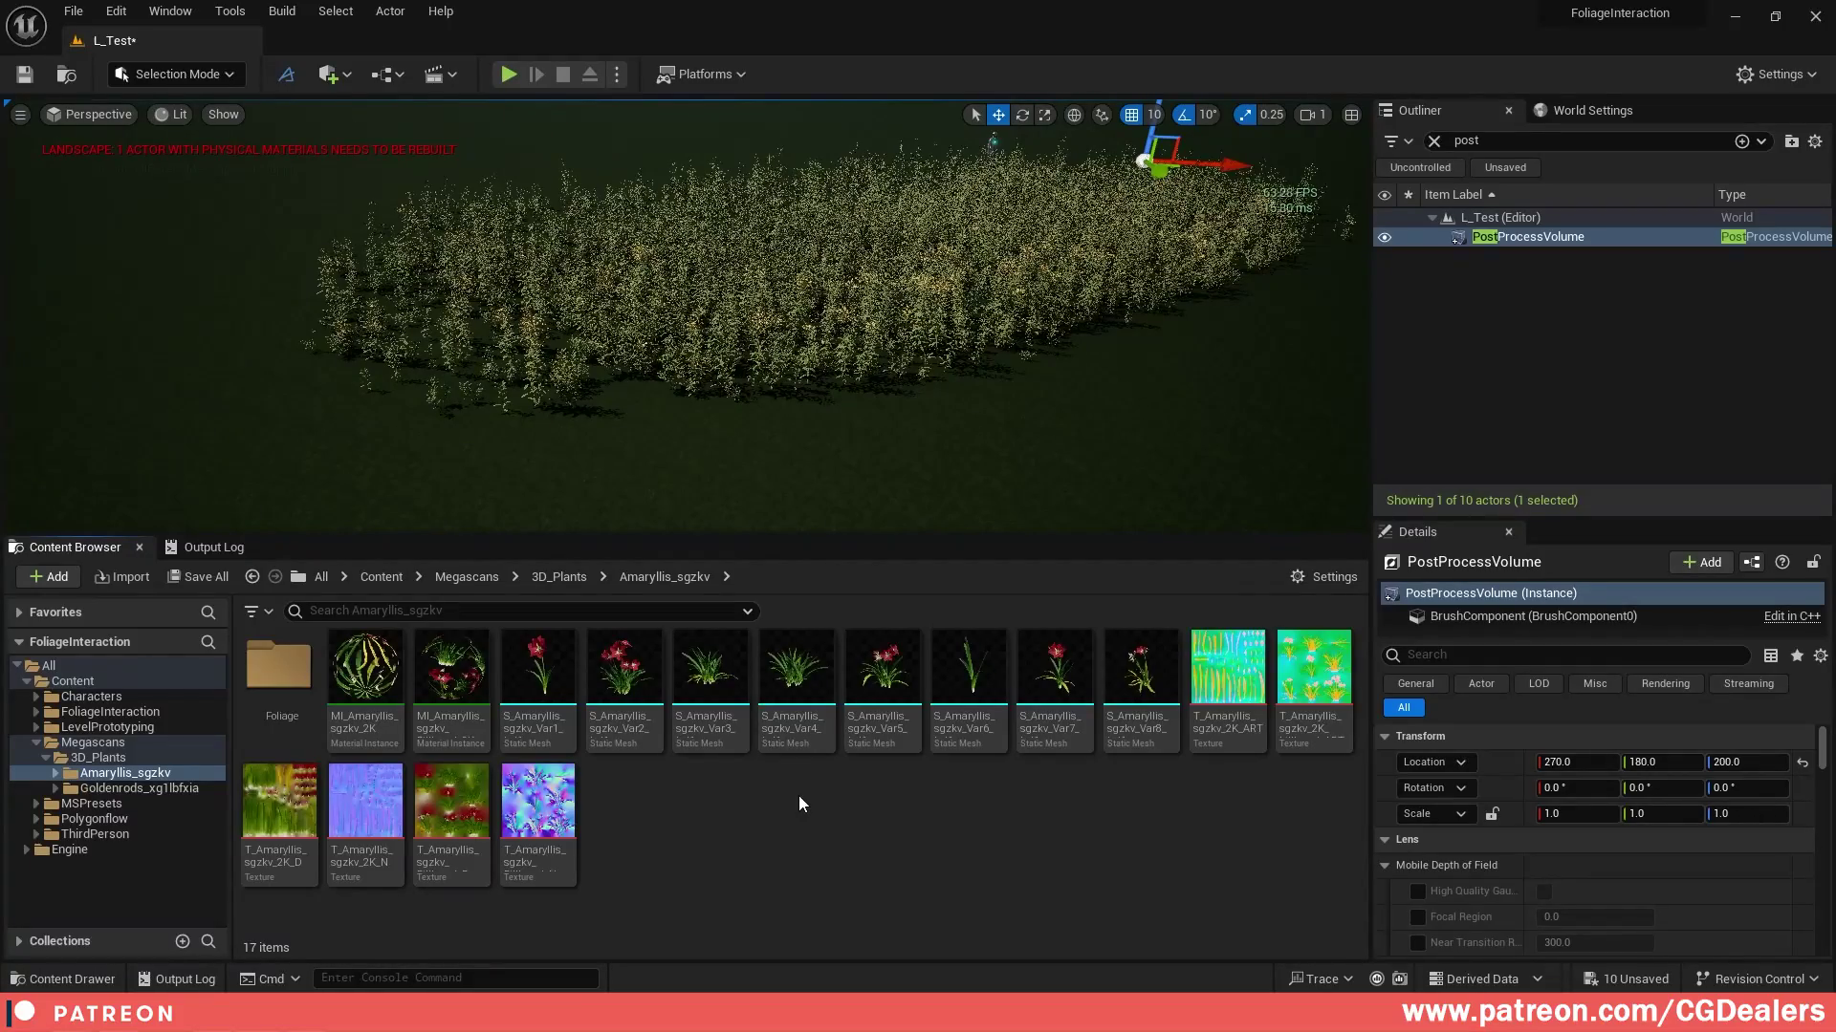
right_click_drag(736, 324, 841, 317)
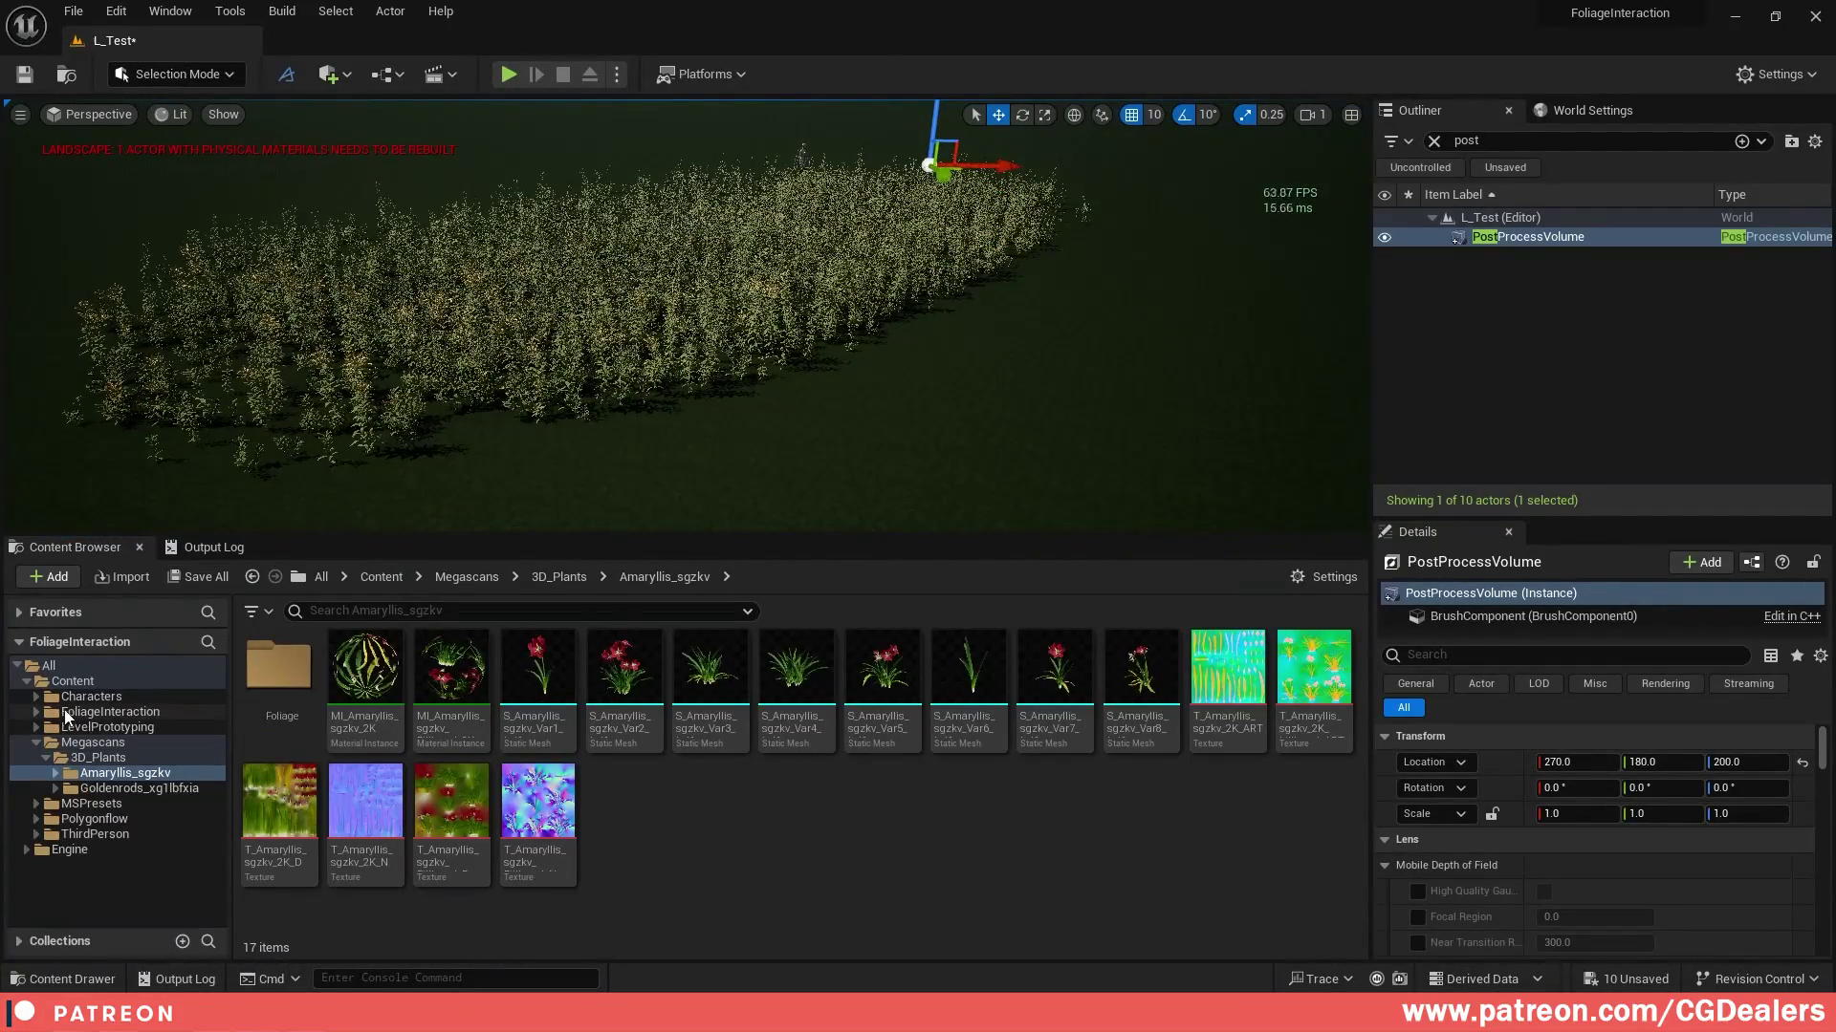
Step: Duplicate the SMF_Goldenrods_8 foliage asset from the FollageInteraction Assets/Foliage folder and name the copy SMF_Amaryllis
left_click(36, 712)
left_click(105, 713)
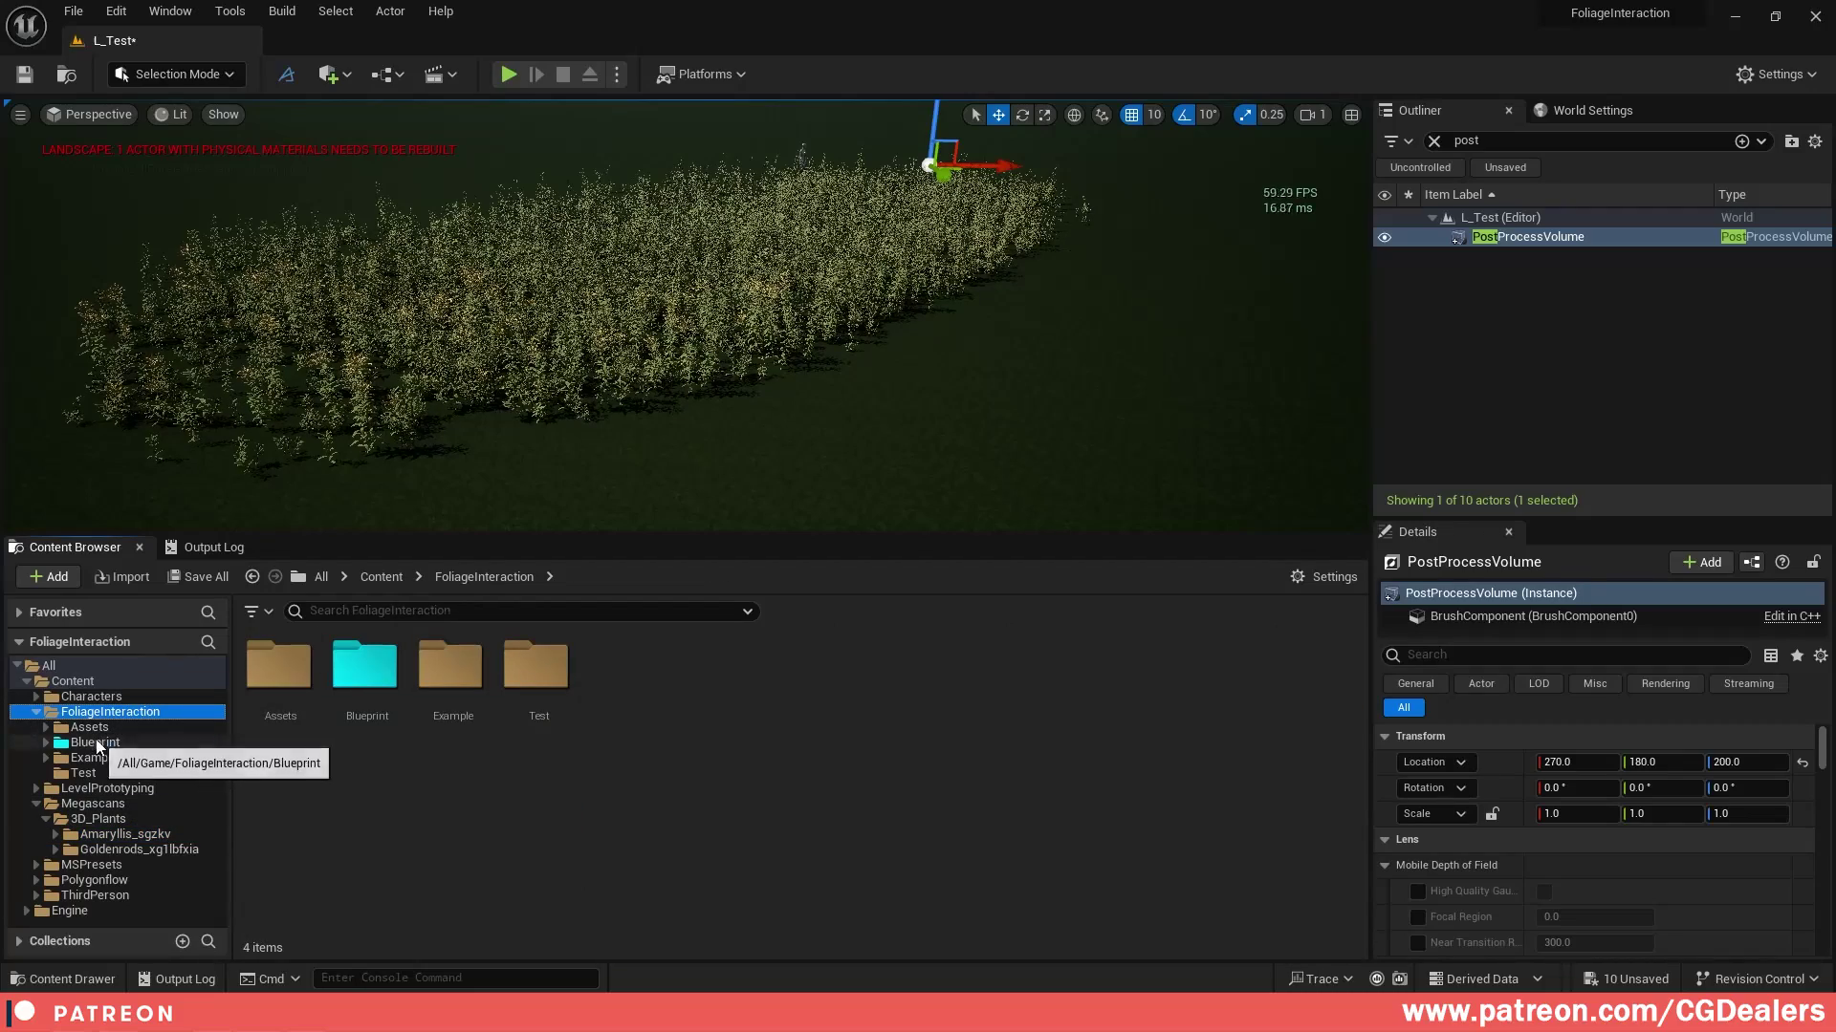
left_click(97, 741)
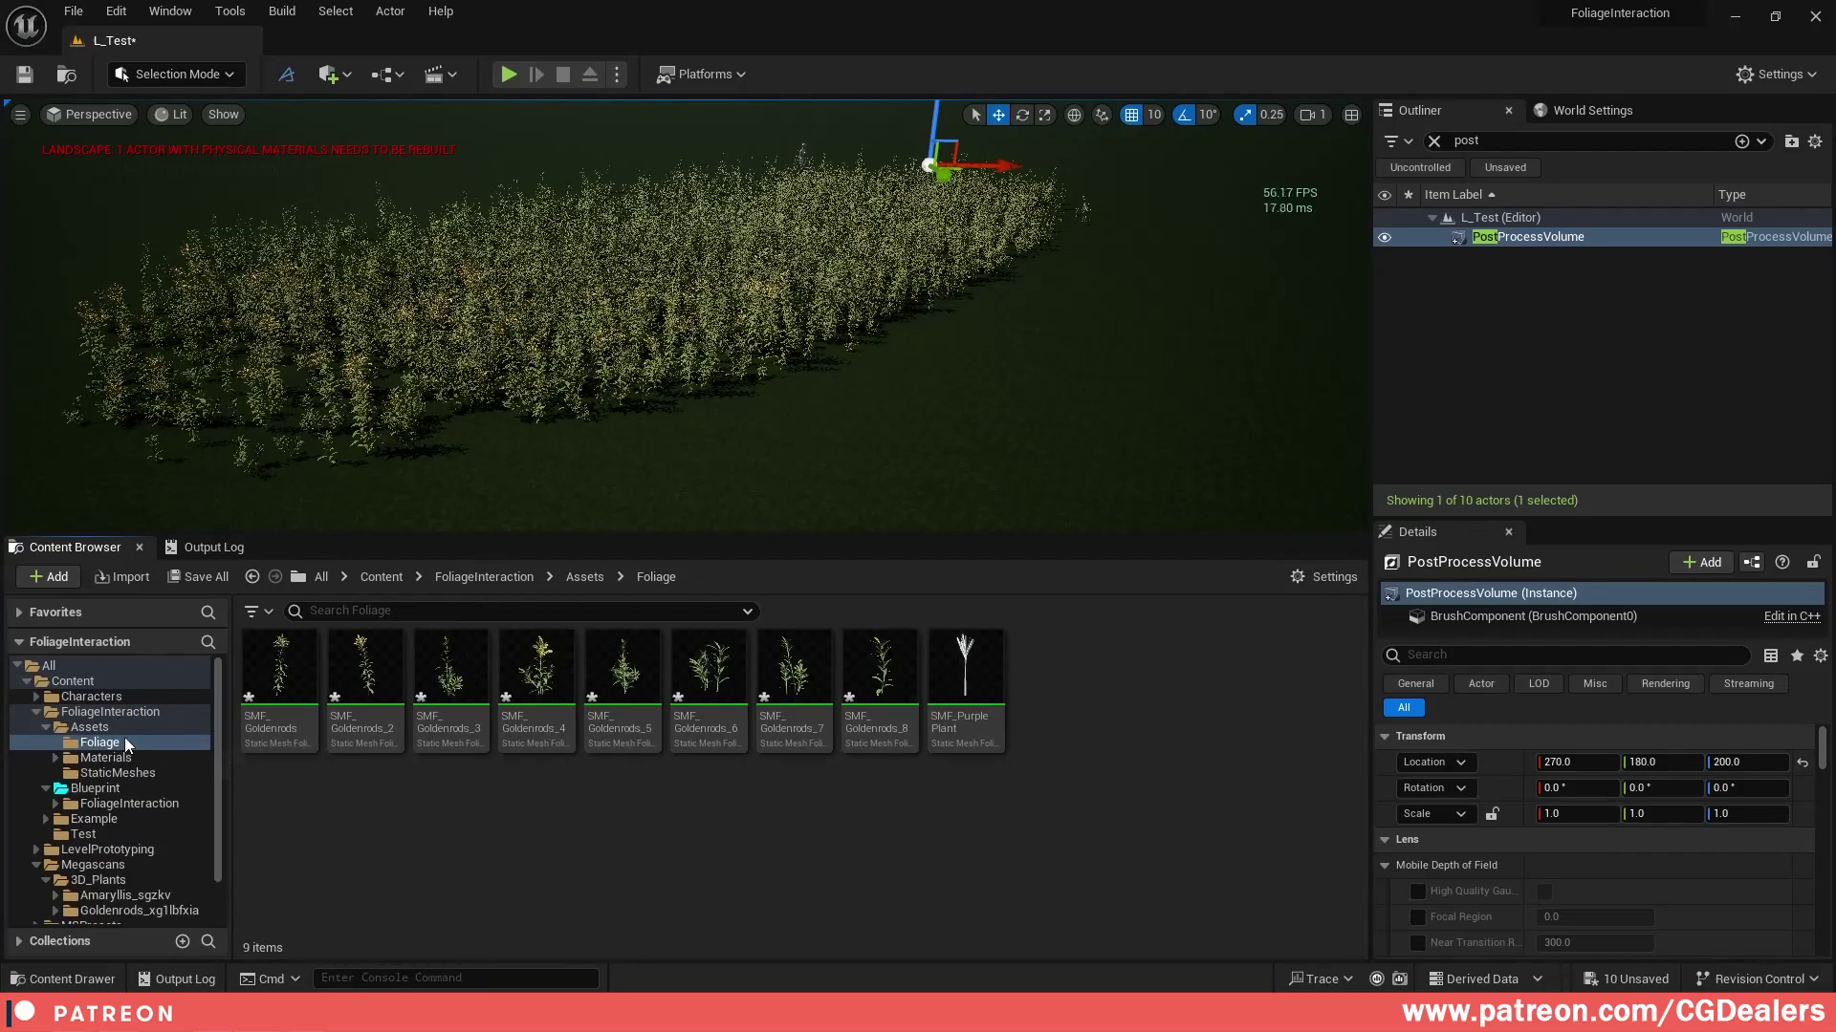
left_click(871, 738)
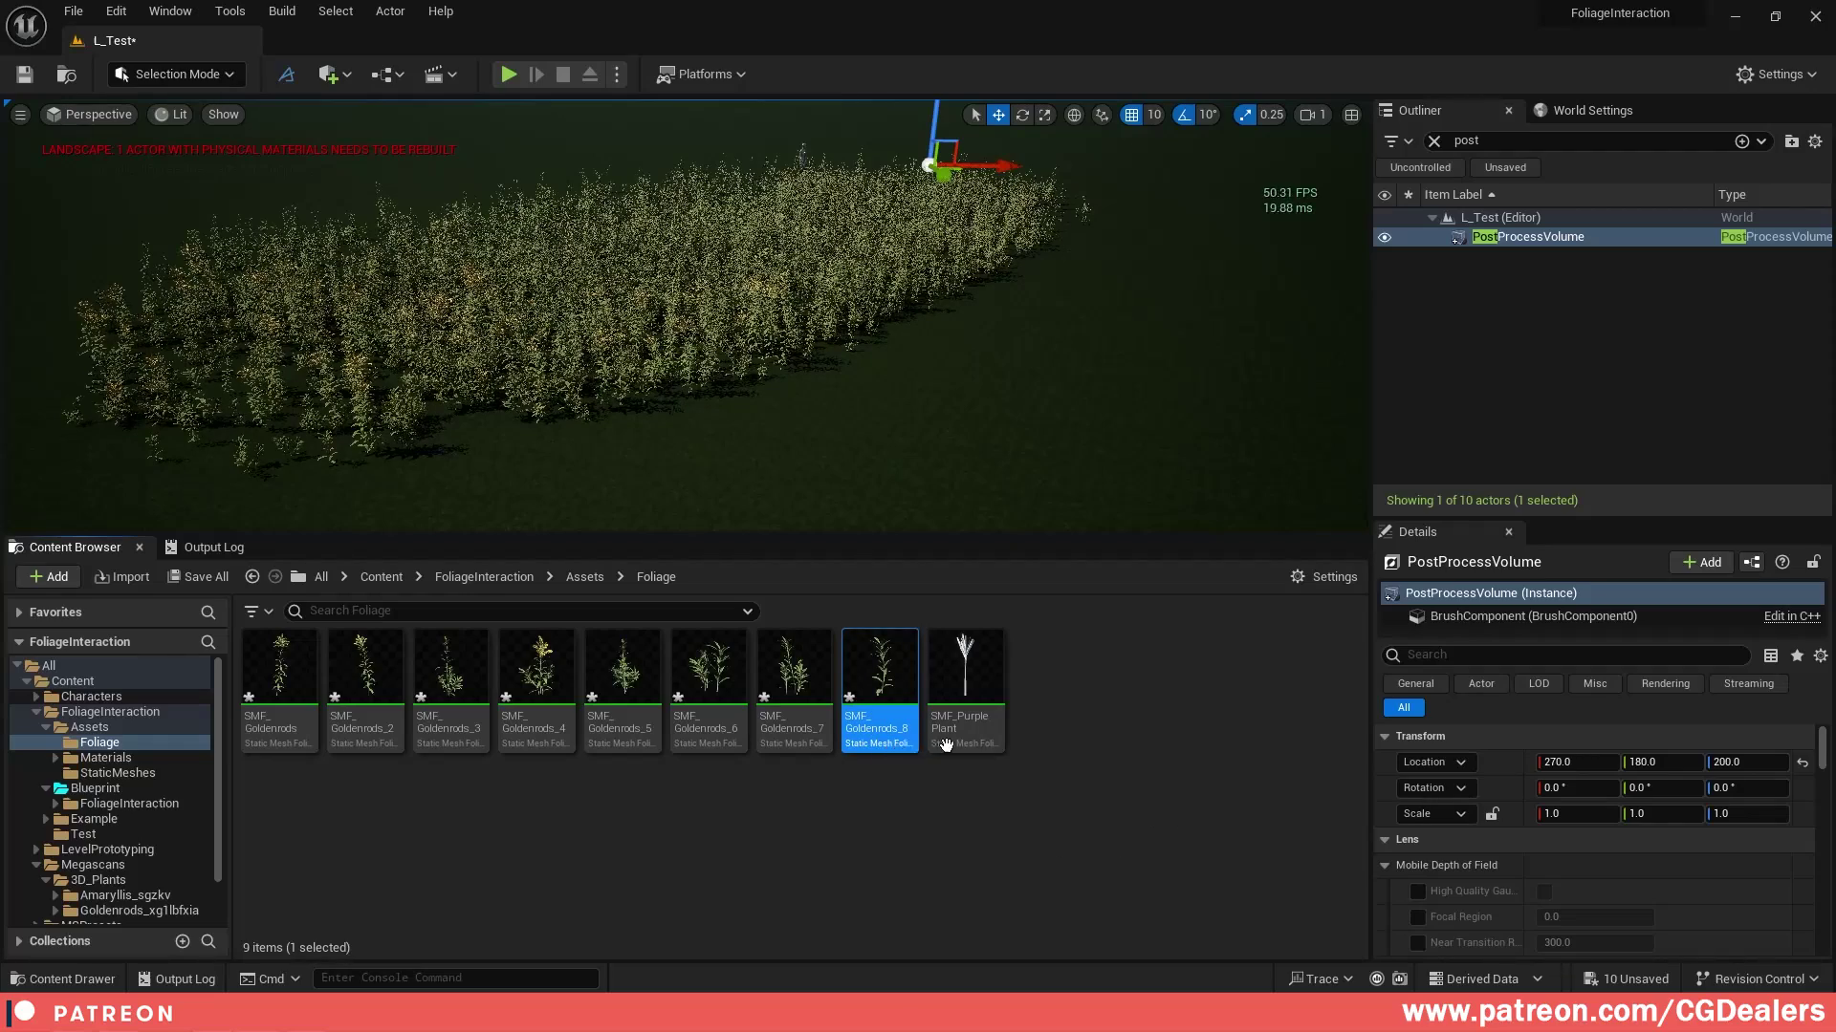
key("ctrl+d")
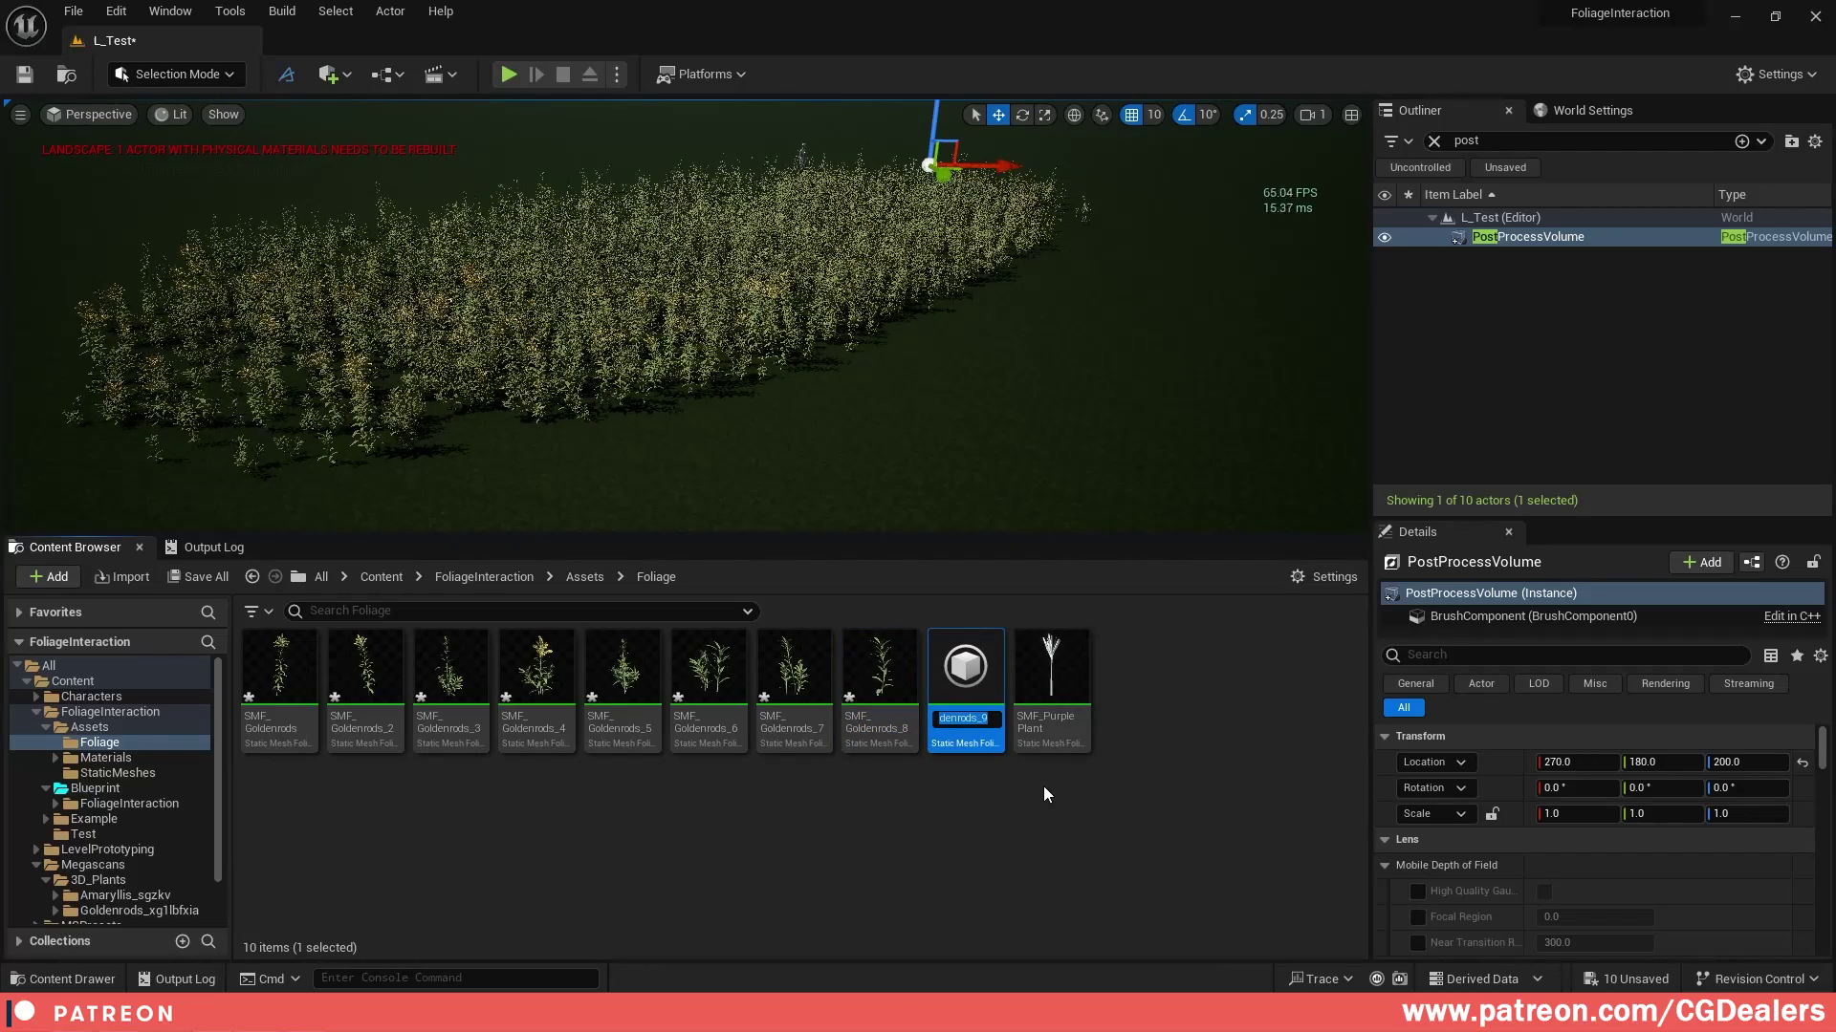
type("SMF_")
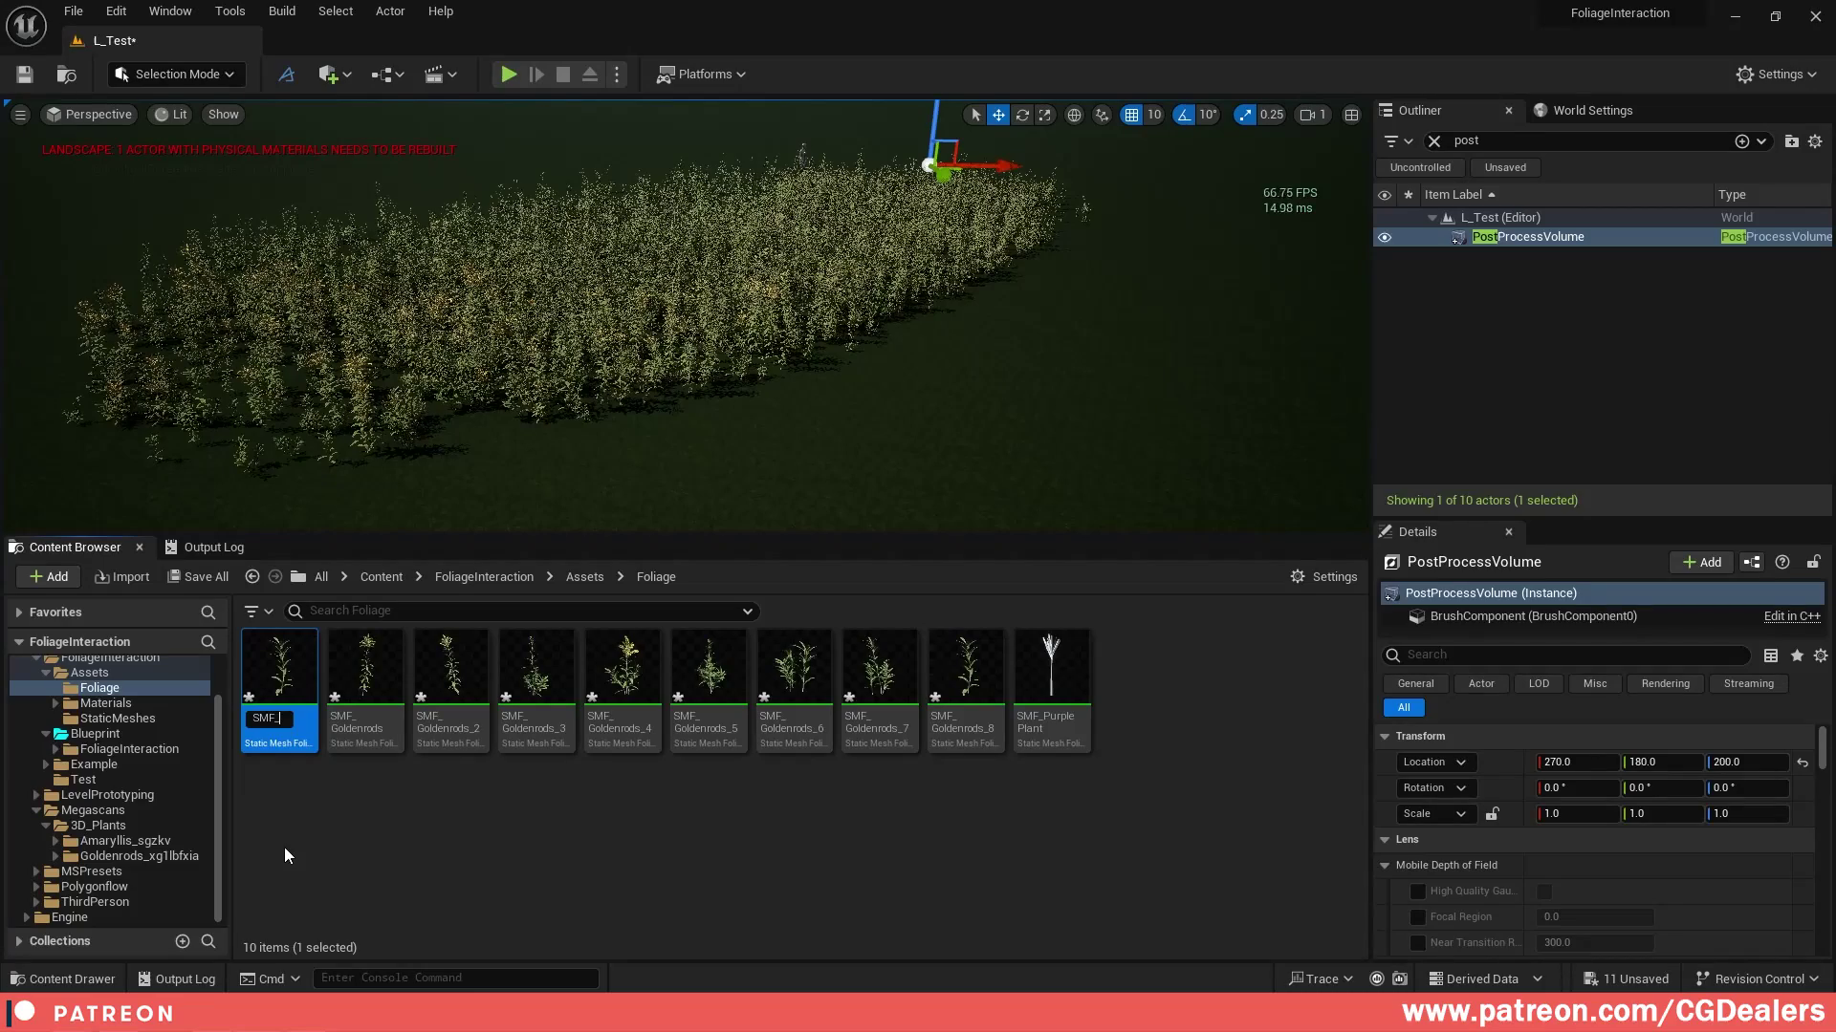
type("Amaryllis")
key("Return")
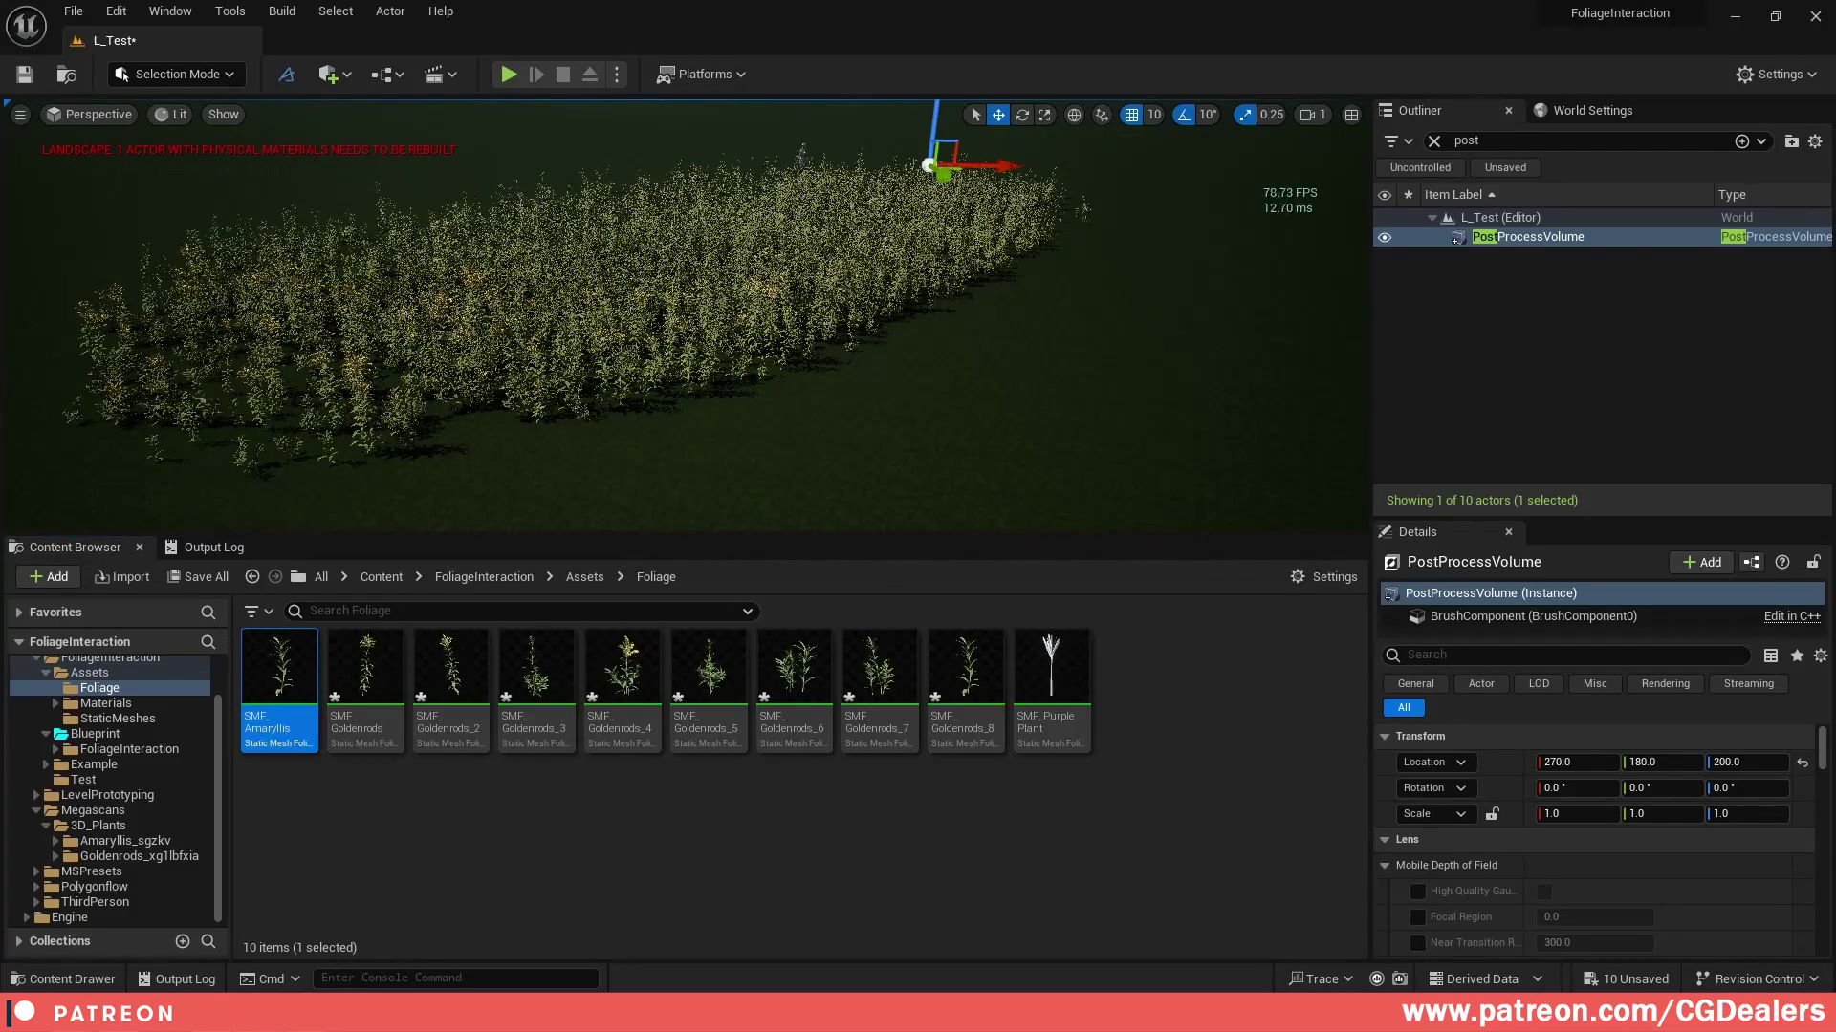
Step: Open SMF_Amaryllis and set its mesh to S_Amaryllis_sgzkv_Var1_lod1 from the Megascans Amaryllis_sgzkv folder
double_click(282, 669)
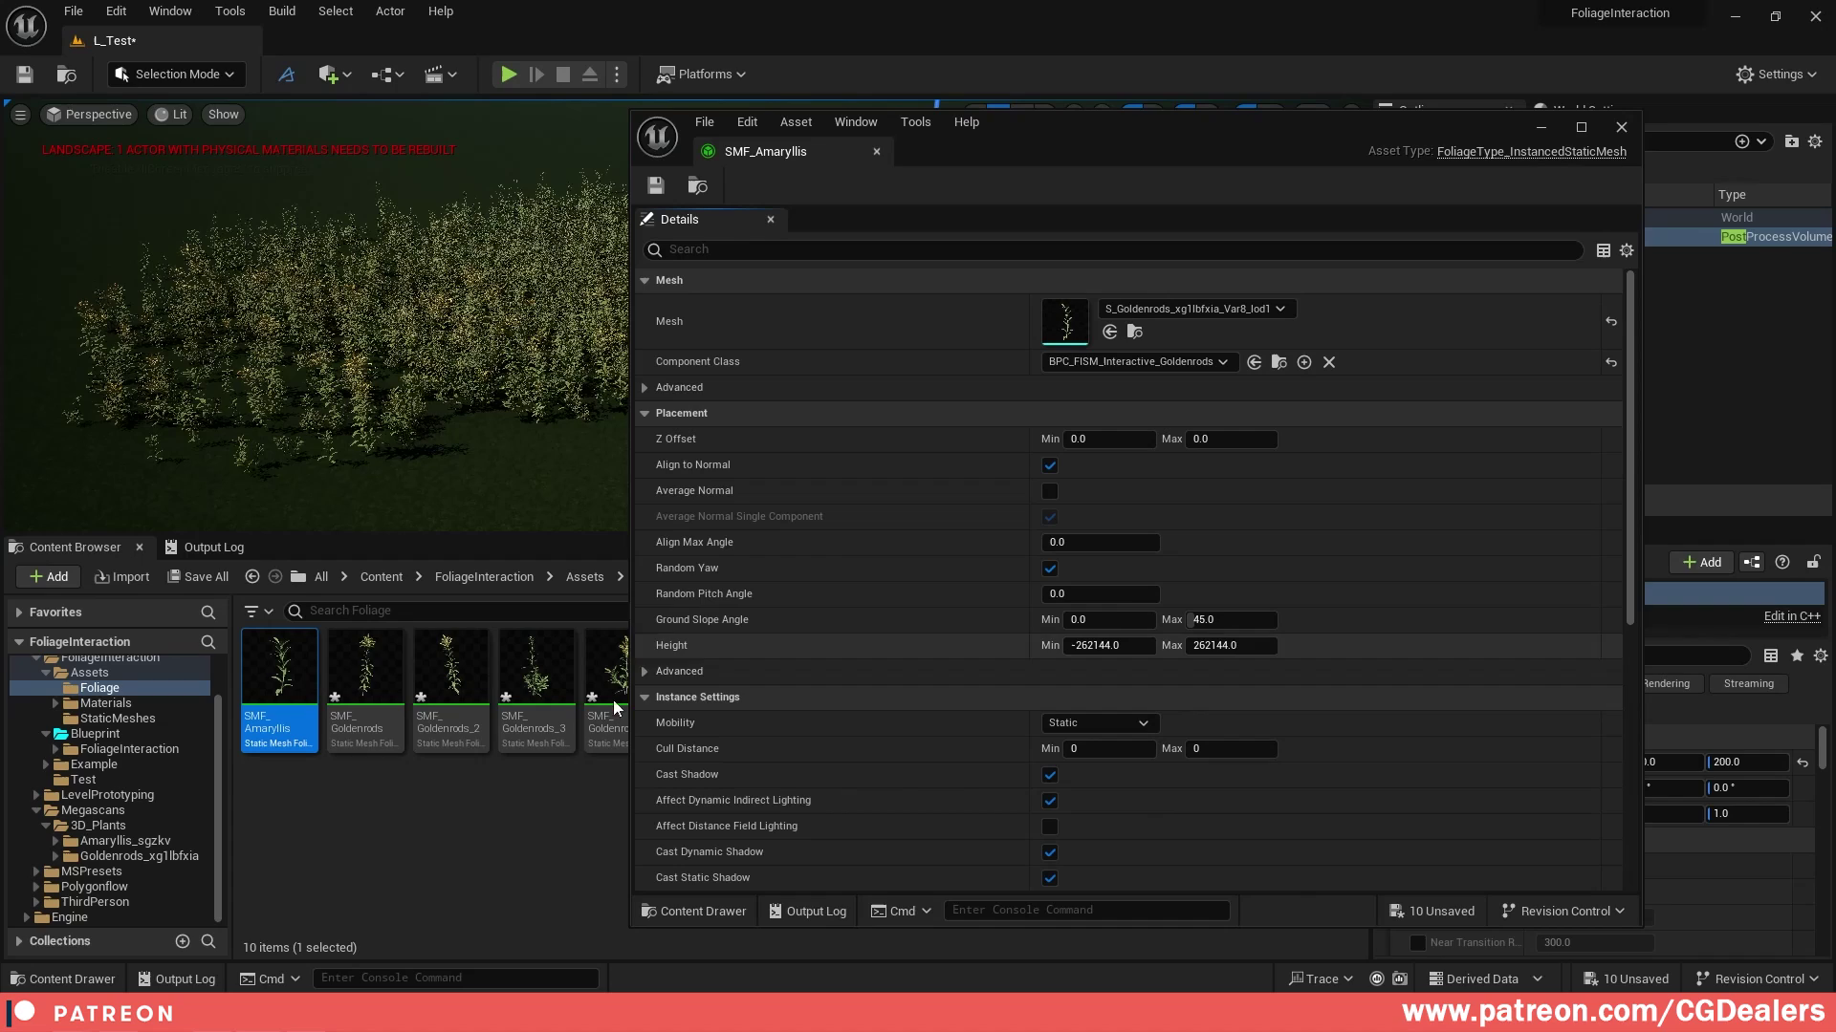
left_click(143, 840)
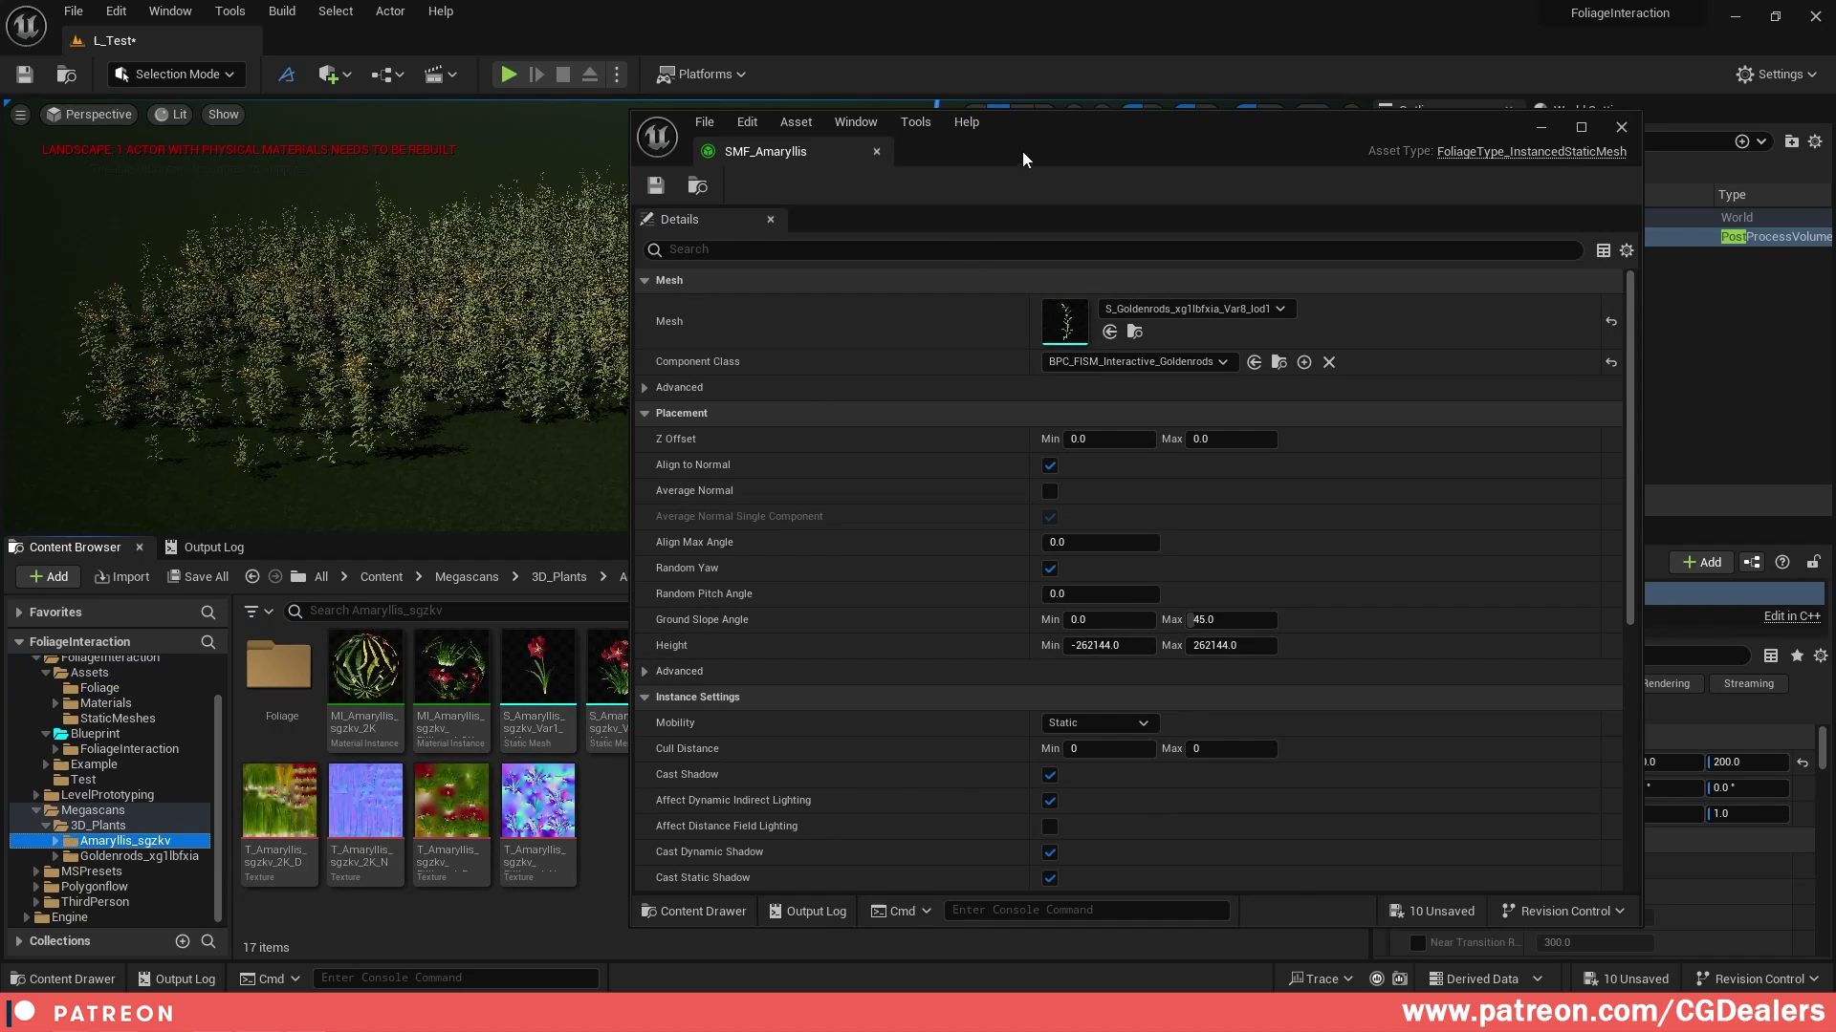
left_click_drag(1023, 151, 1219, 171)
left_click_drag(538, 670, 1264, 330)
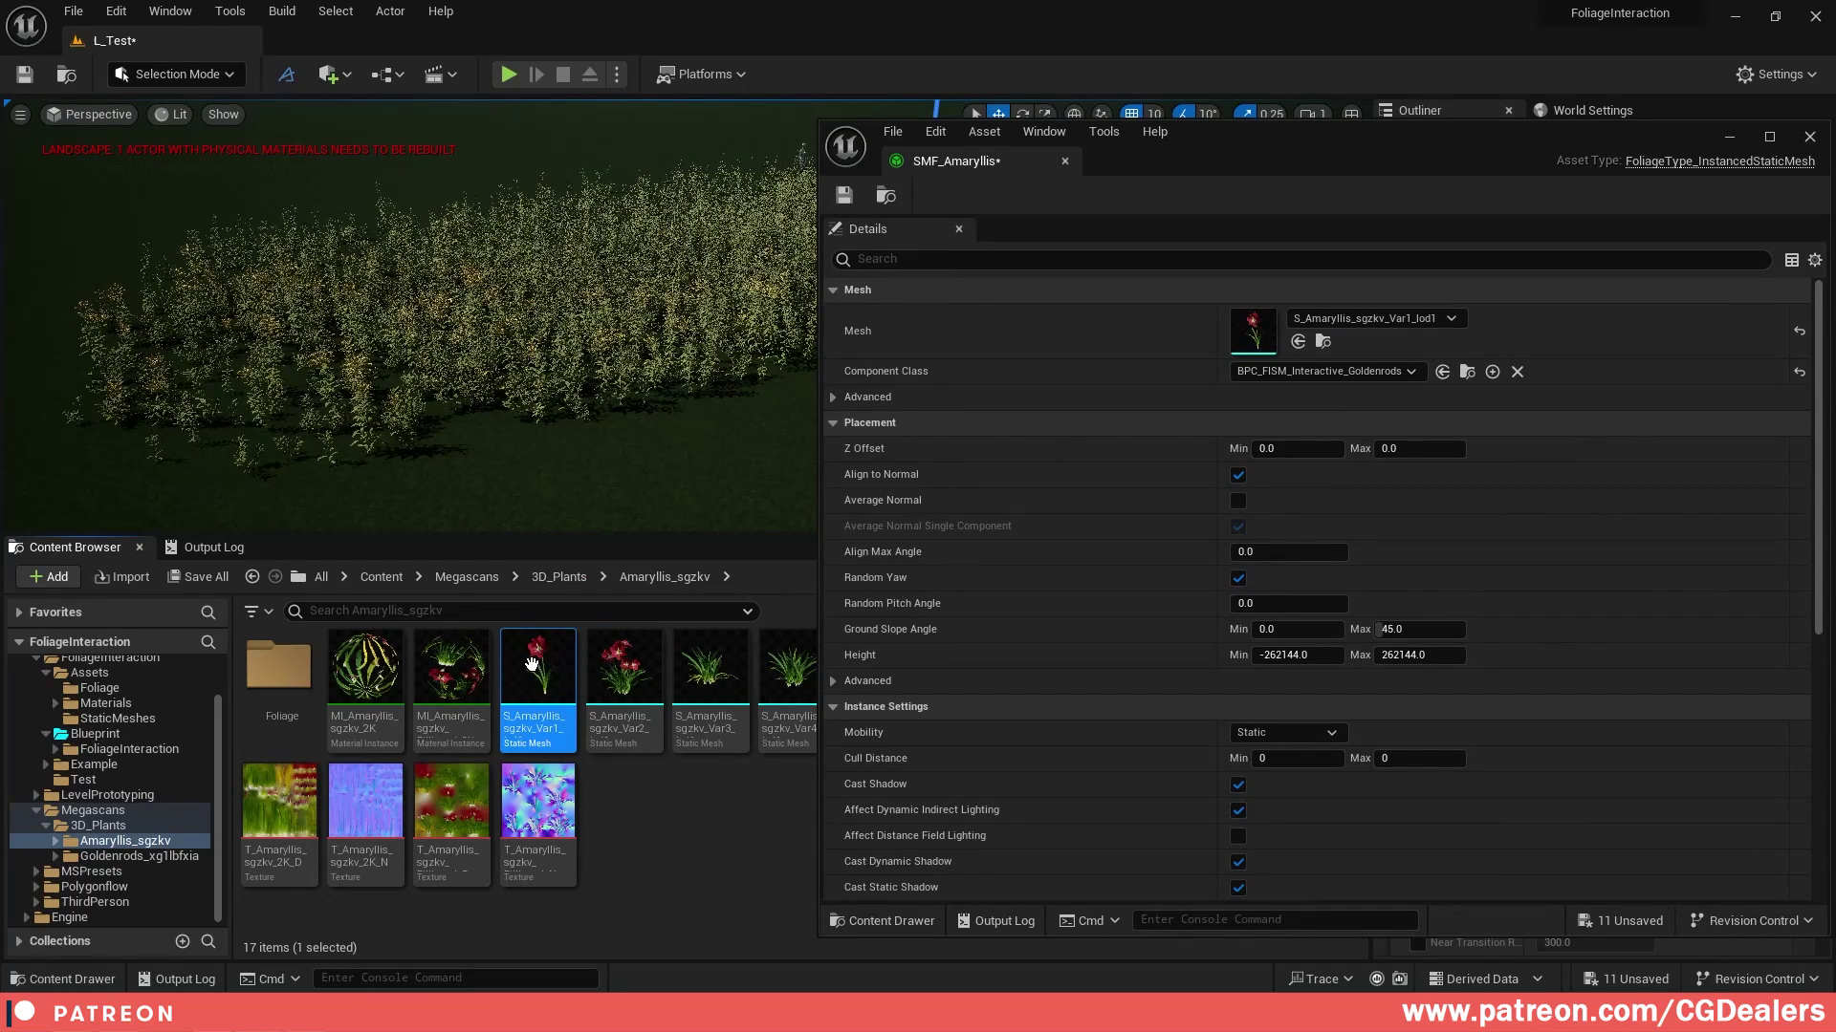
Step: Create a material instance of MM_Foliage-Grass in the Materials folder and name it MI_Amaryllis
scroll(86, 789, "up", 1)
left_click(105, 734)
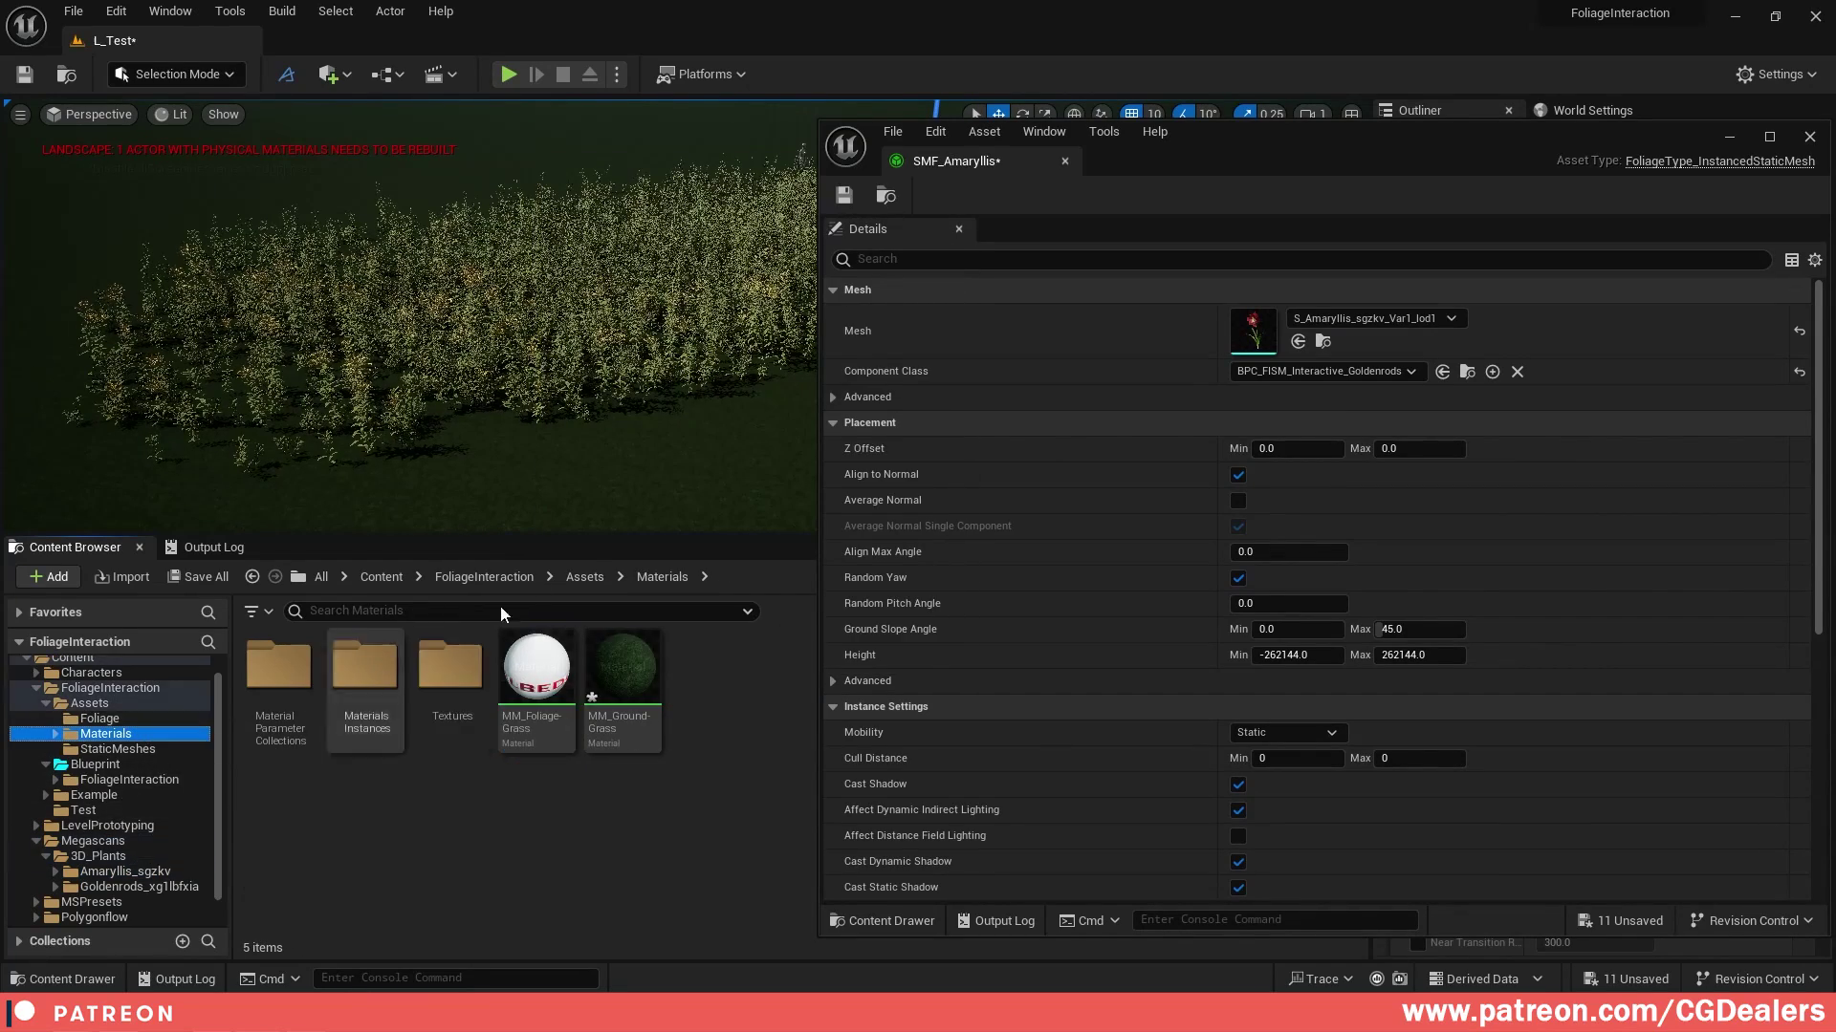
left_click(345, 665)
double_click(345, 665)
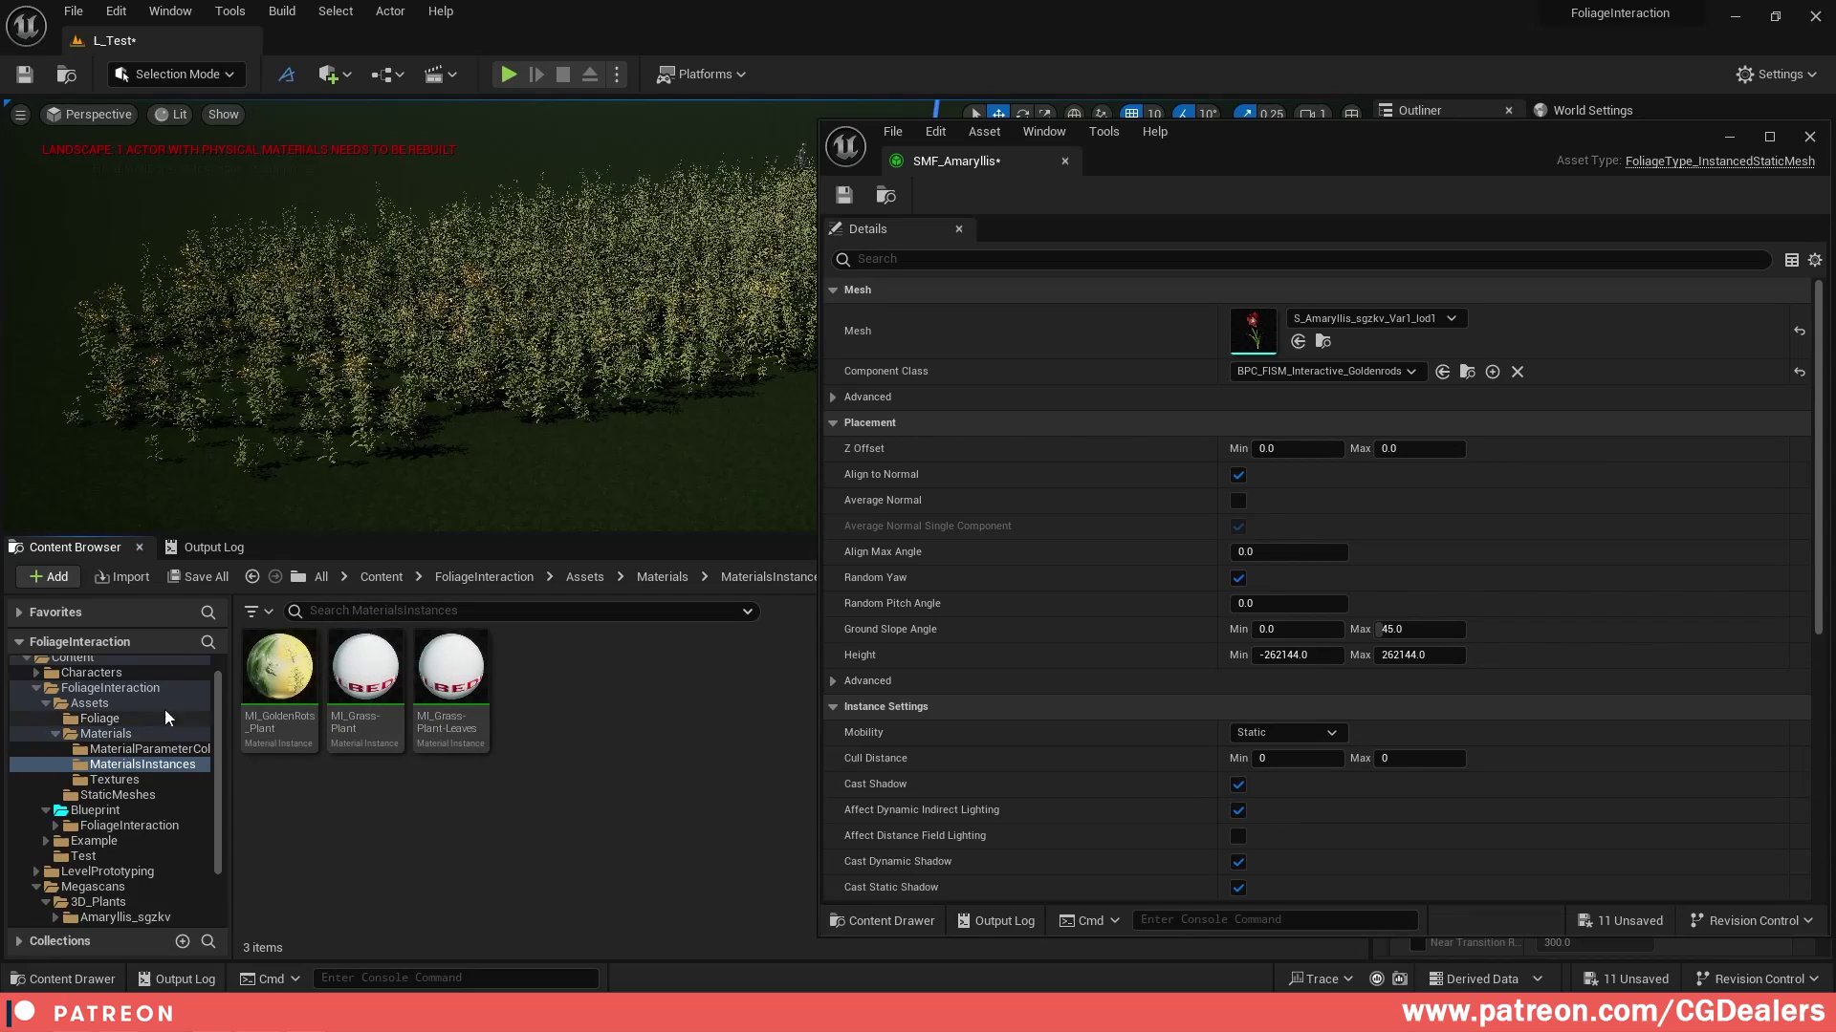
left_click(105, 733)
left_click(535, 674)
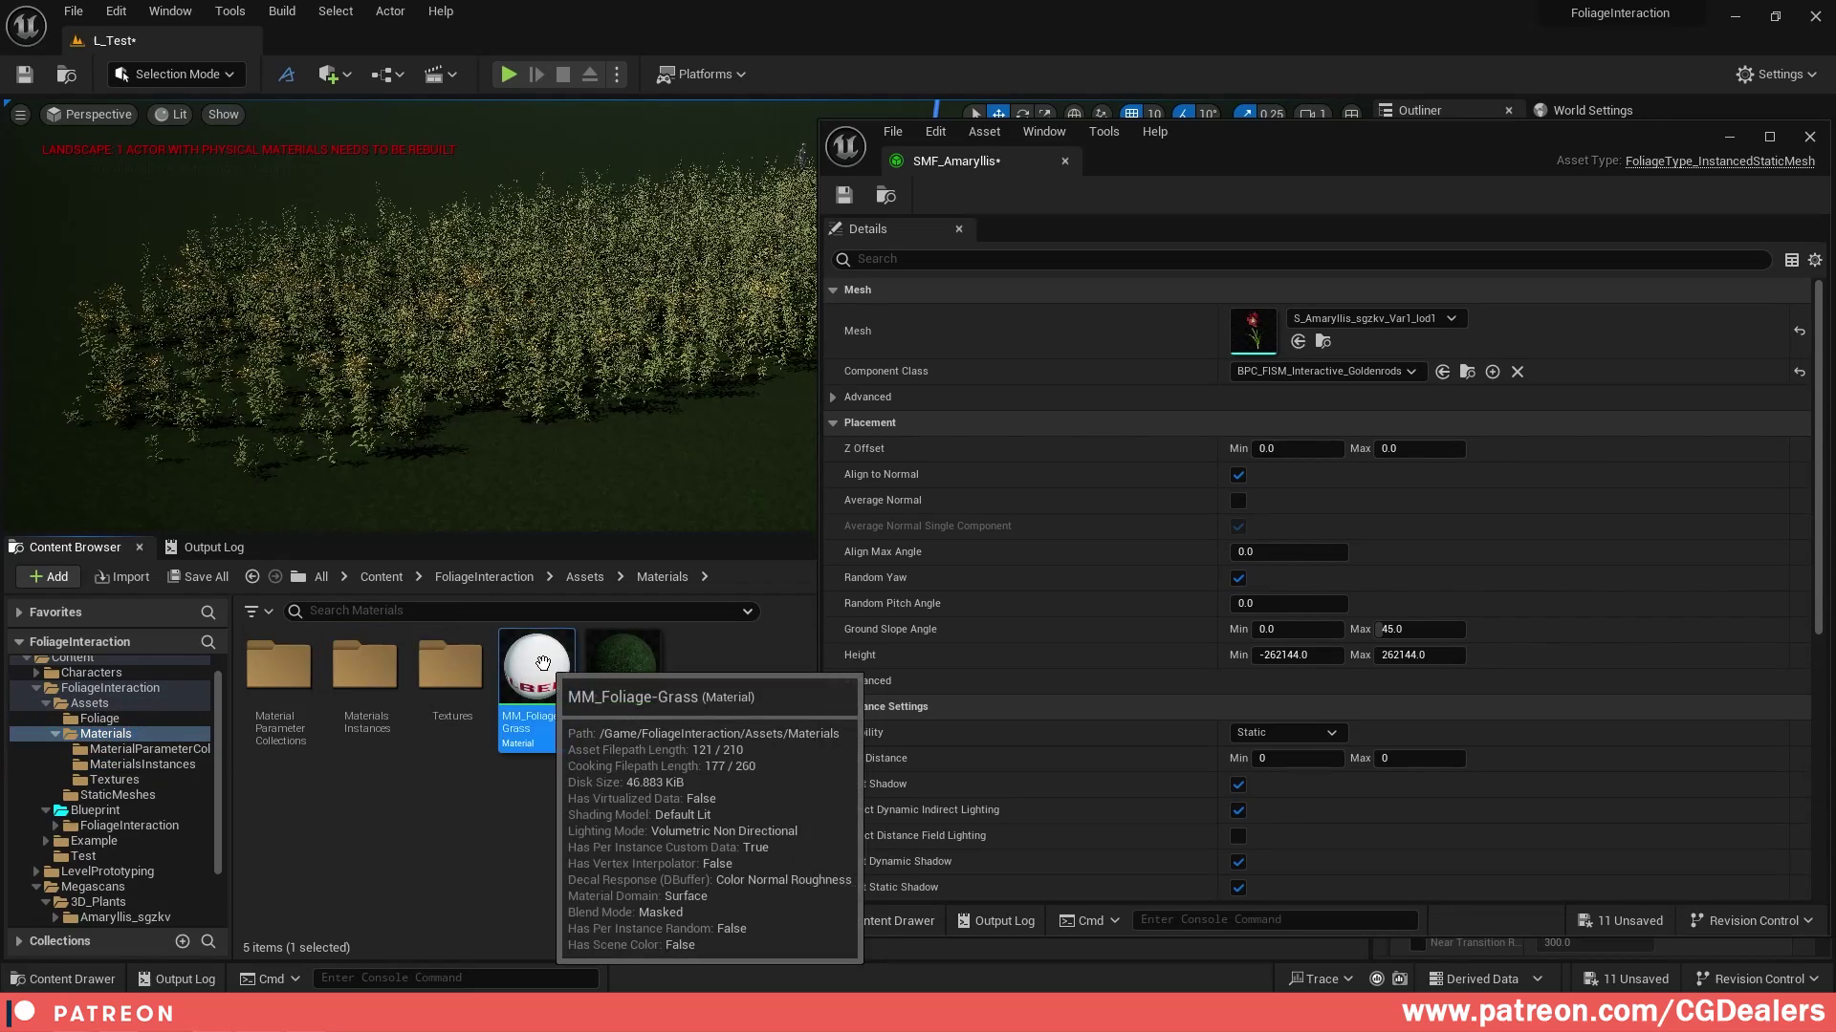
right_click(540, 667)
left_click(686, 220)
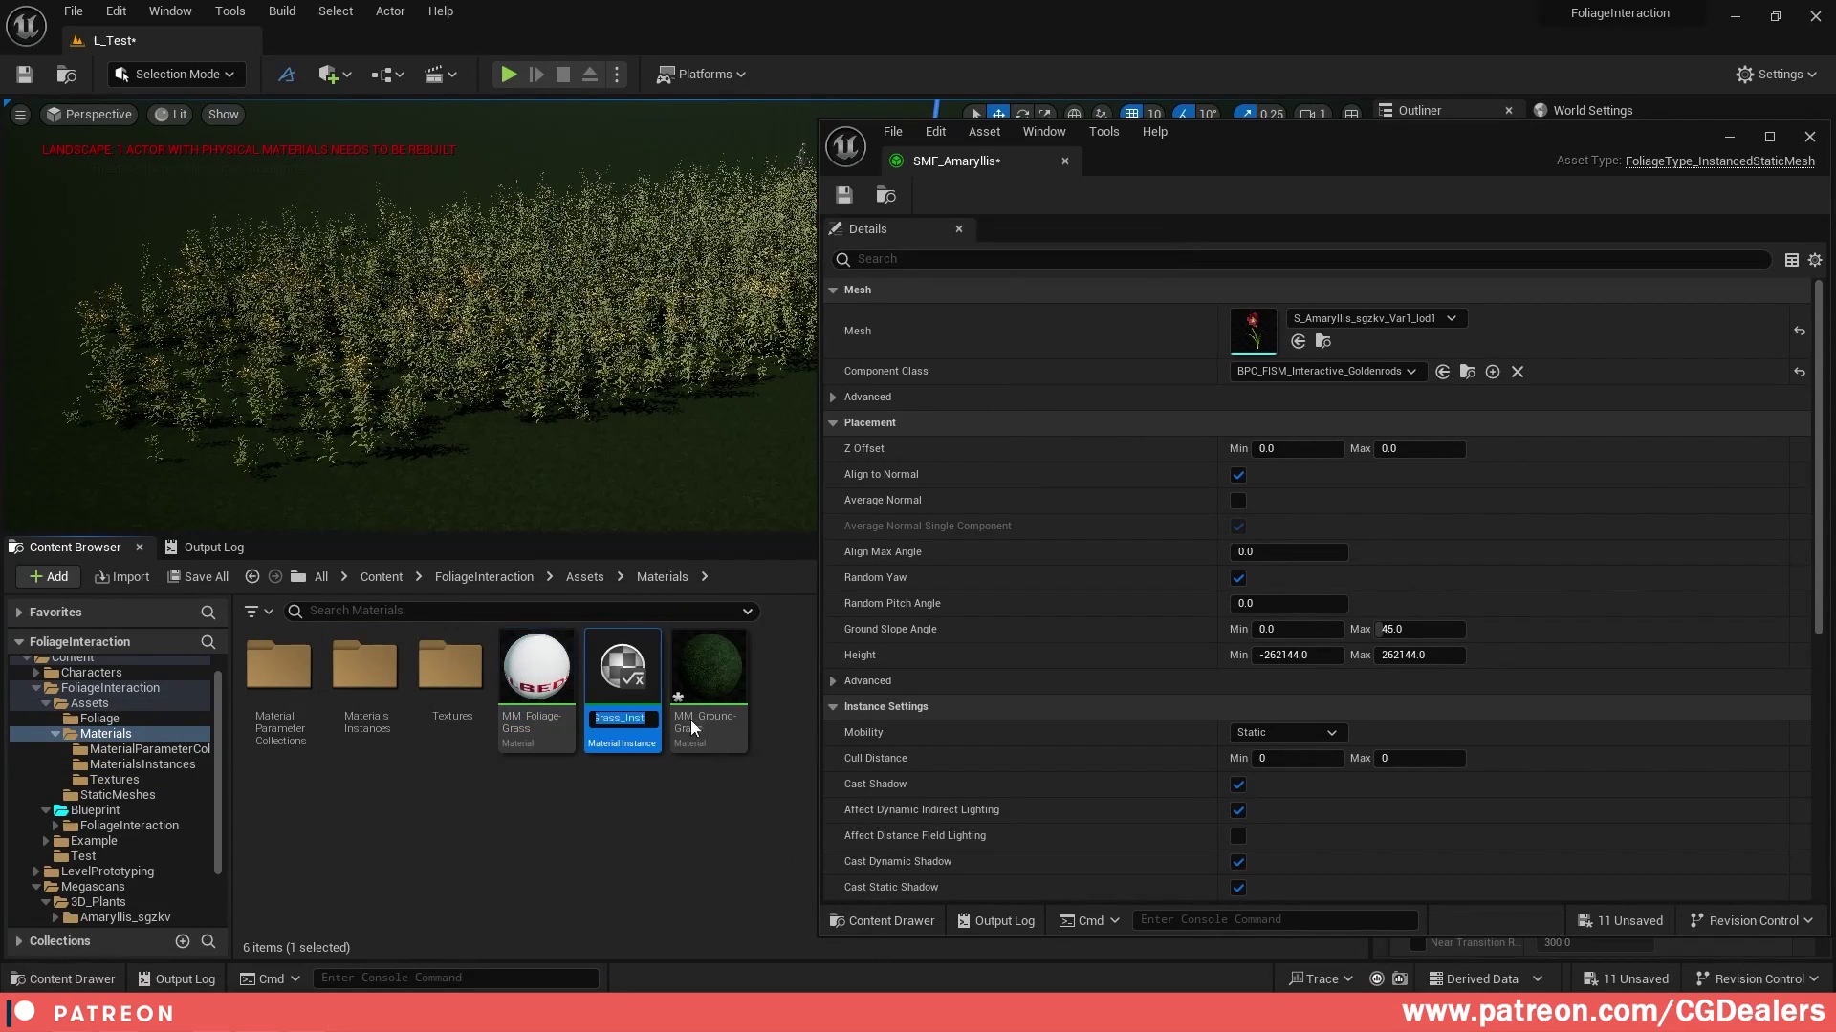
type("MI_Amaryllis")
key("Return")
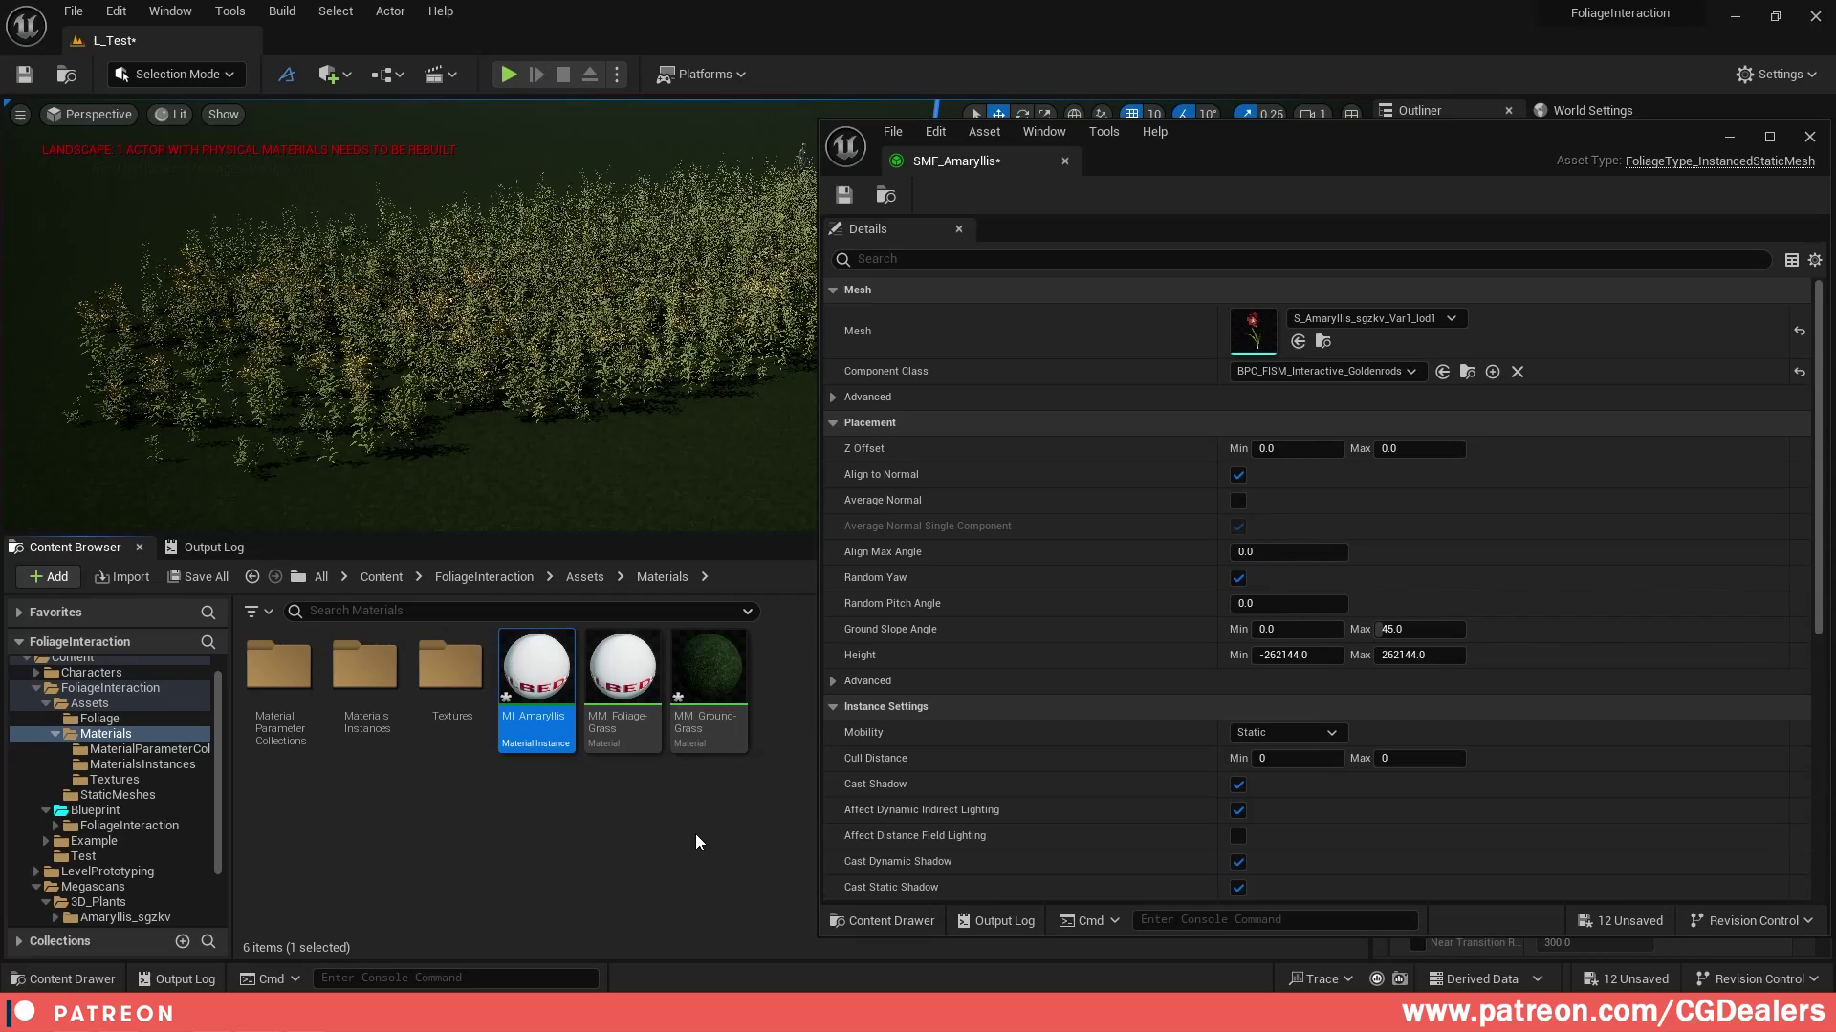
Step: Move MI_Amaryllis into the MaterialsInstances folder and open it for editing
left_click_drag(536, 674, 365, 697)
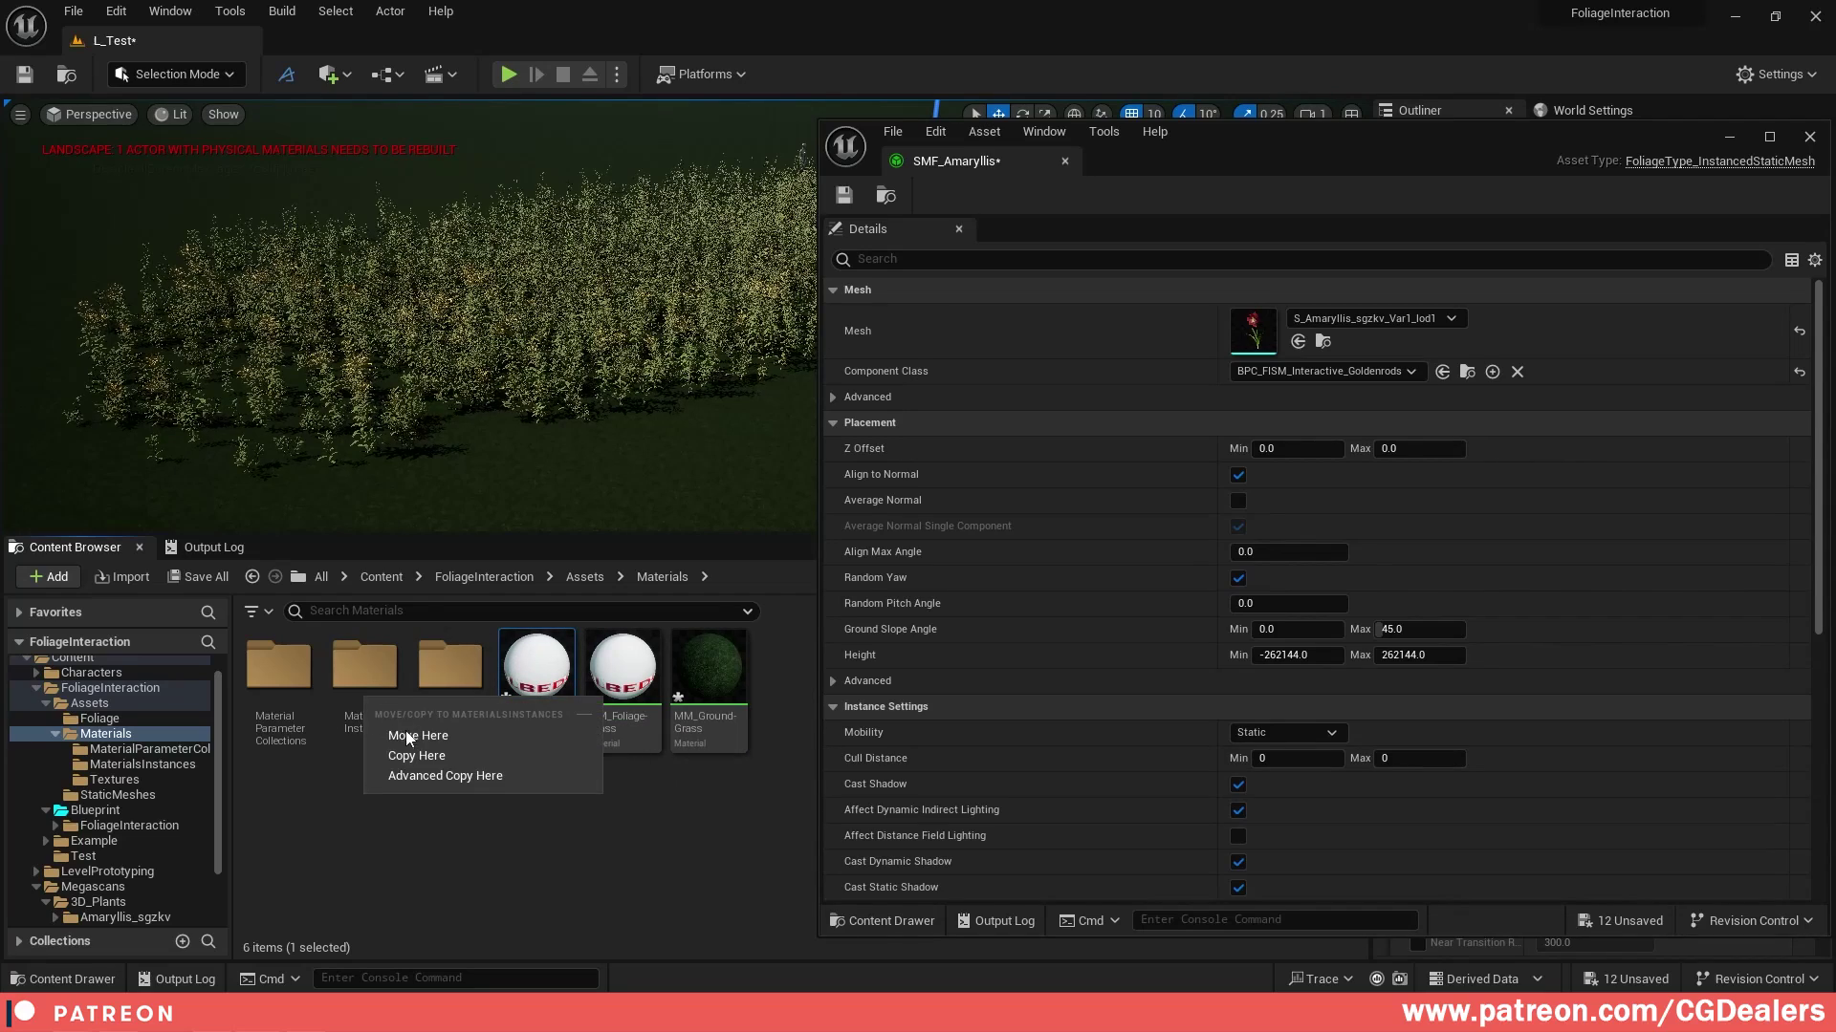
left_click(409, 736)
double_click(373, 685)
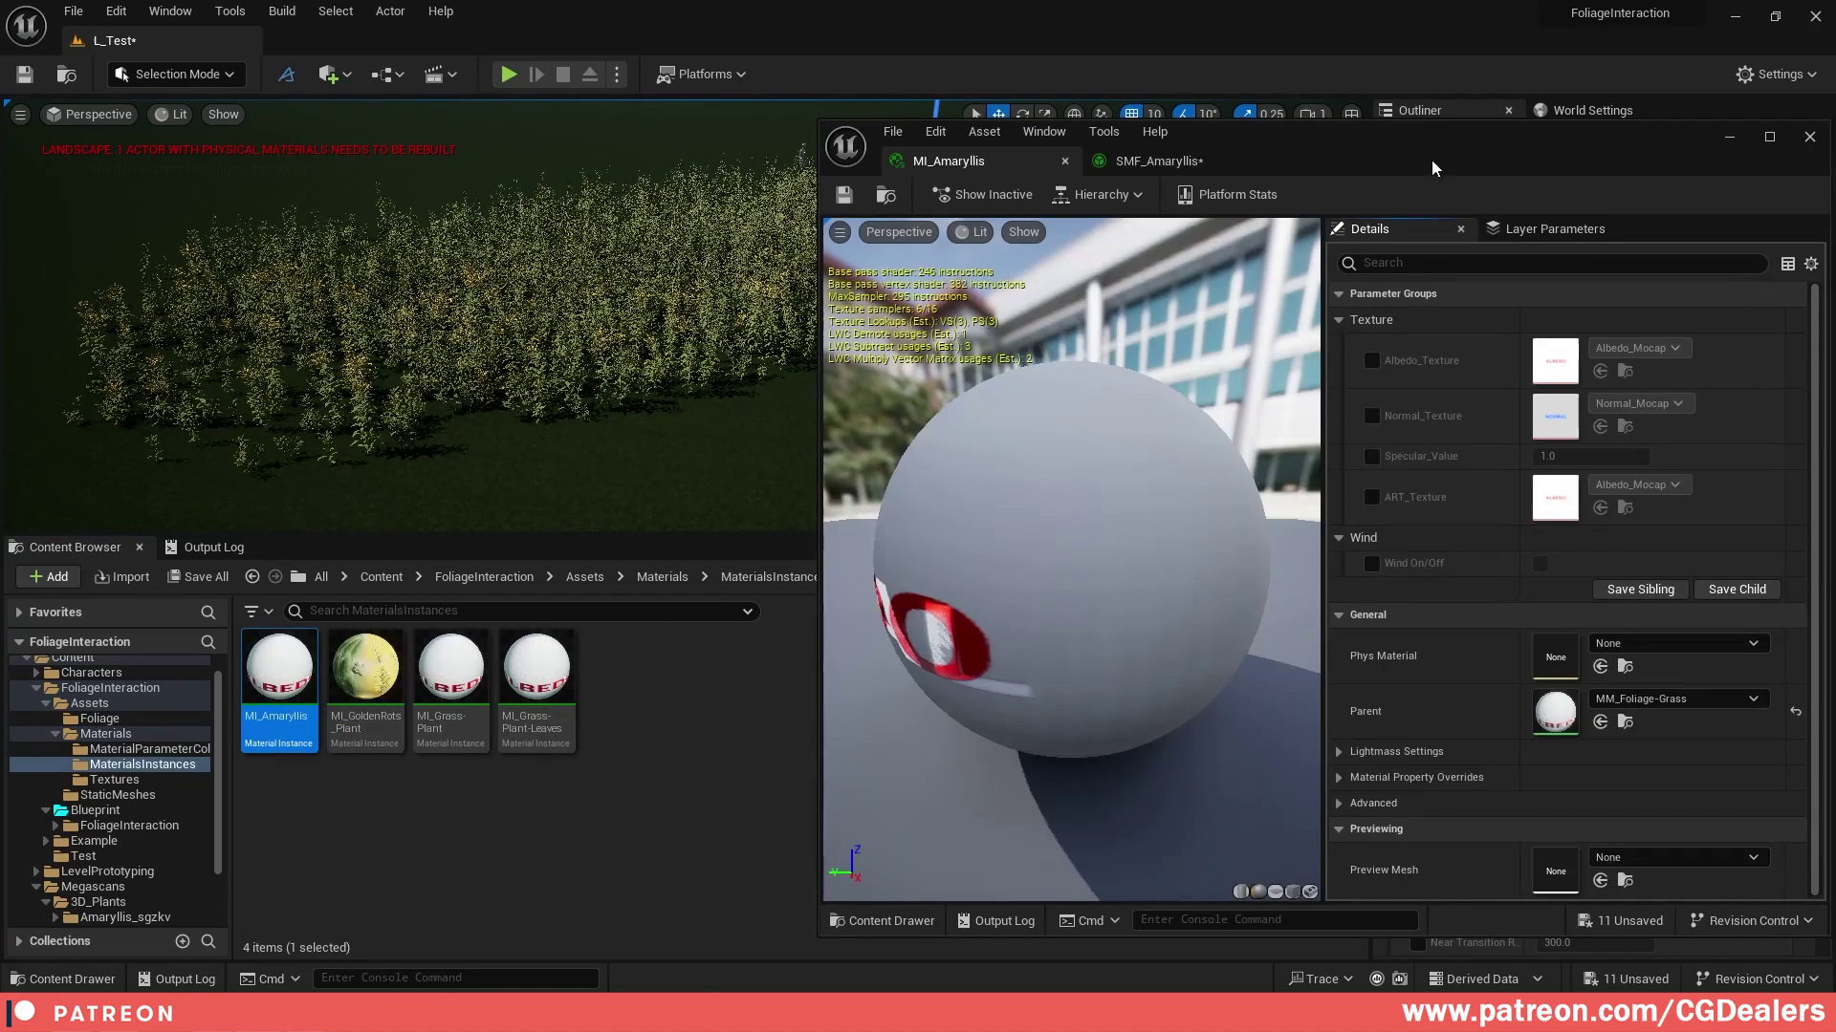
left_click_drag(1431, 159, 1323, 113)
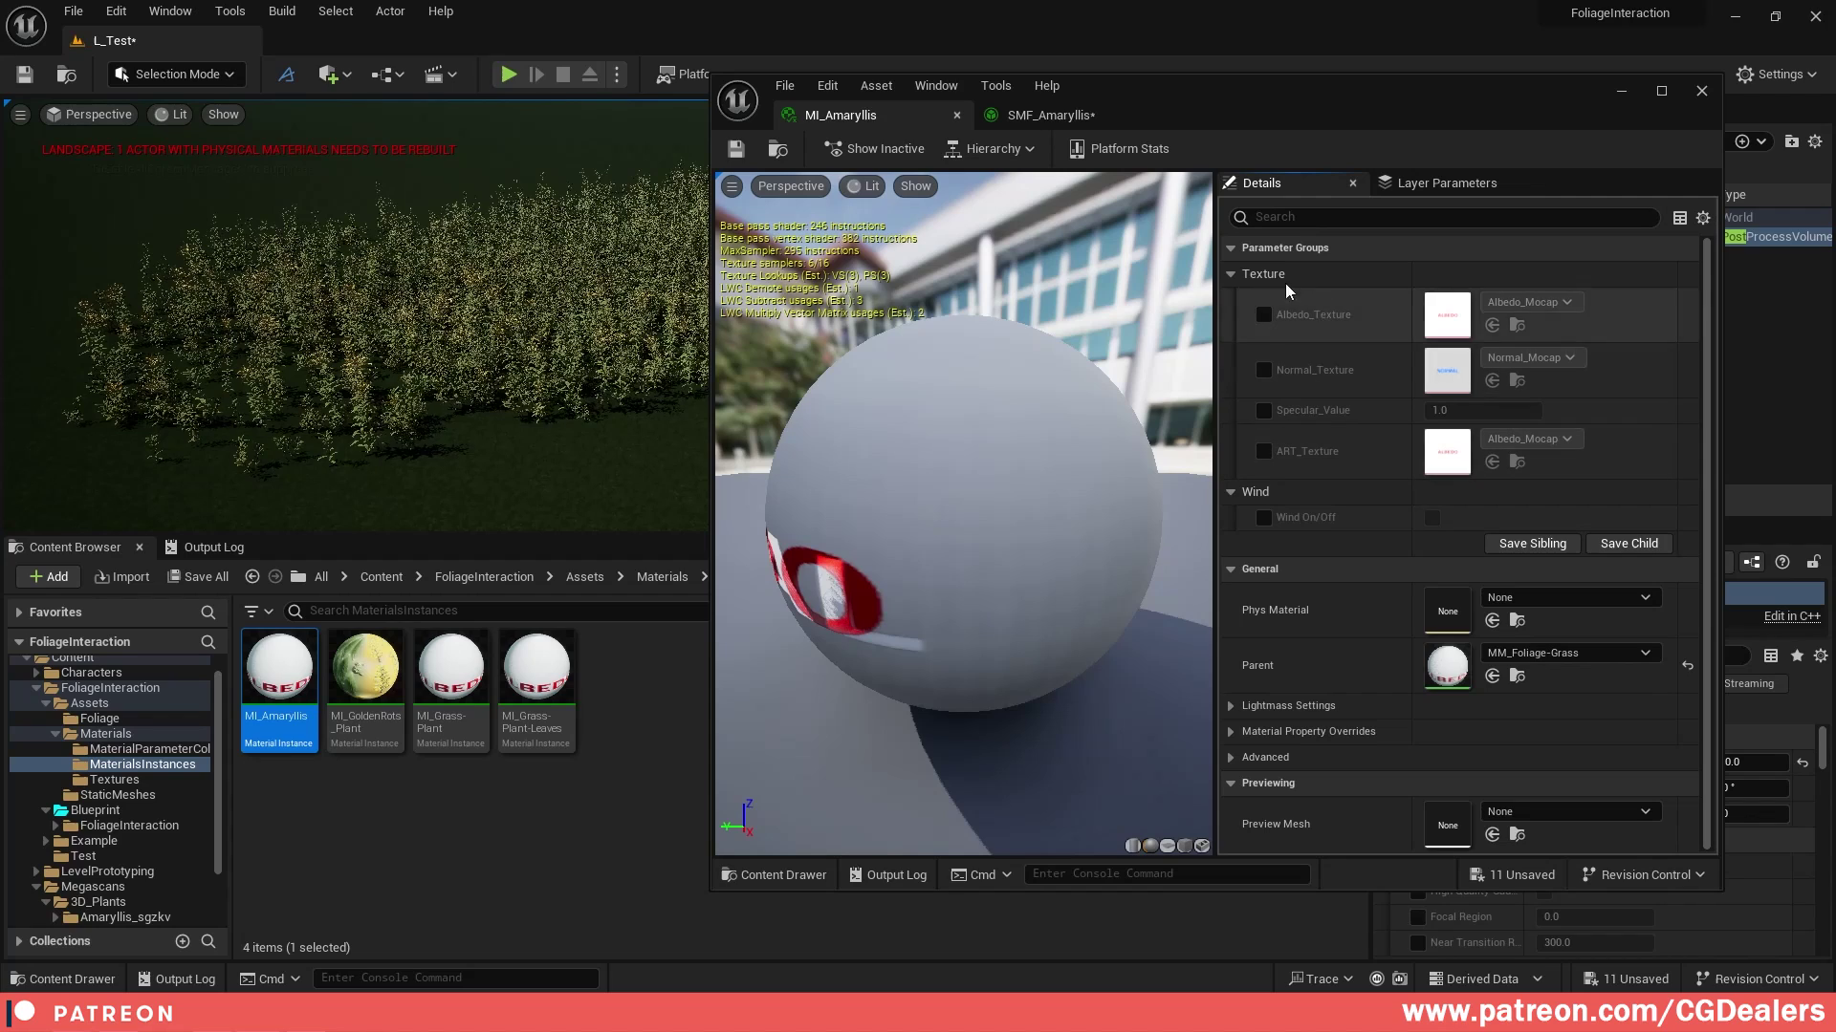
Step: Enable the Albedo_Texture, Normal_Texture and ART_Texture overrides in MI_Amaryllis, leaving Specular_Value off
left_click(1264, 405)
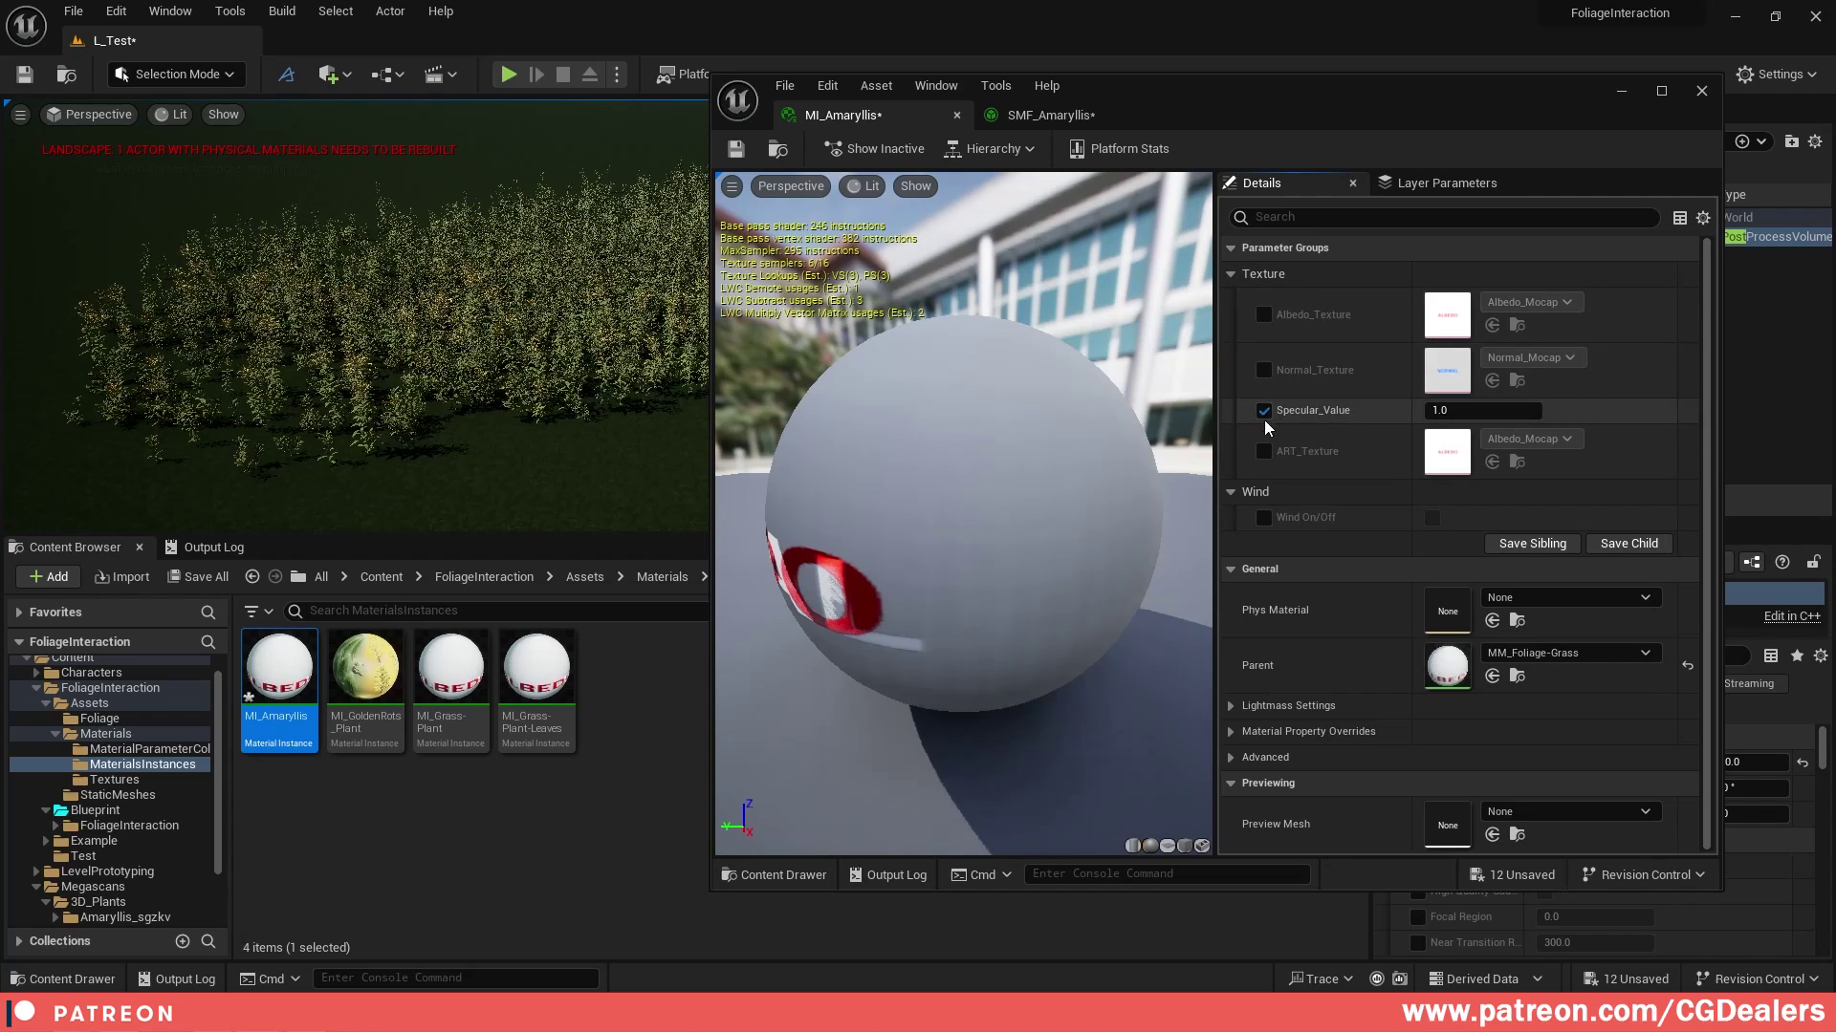
left_click(1260, 409)
left_click(1264, 370)
left_click(1264, 315)
left_click(1263, 450)
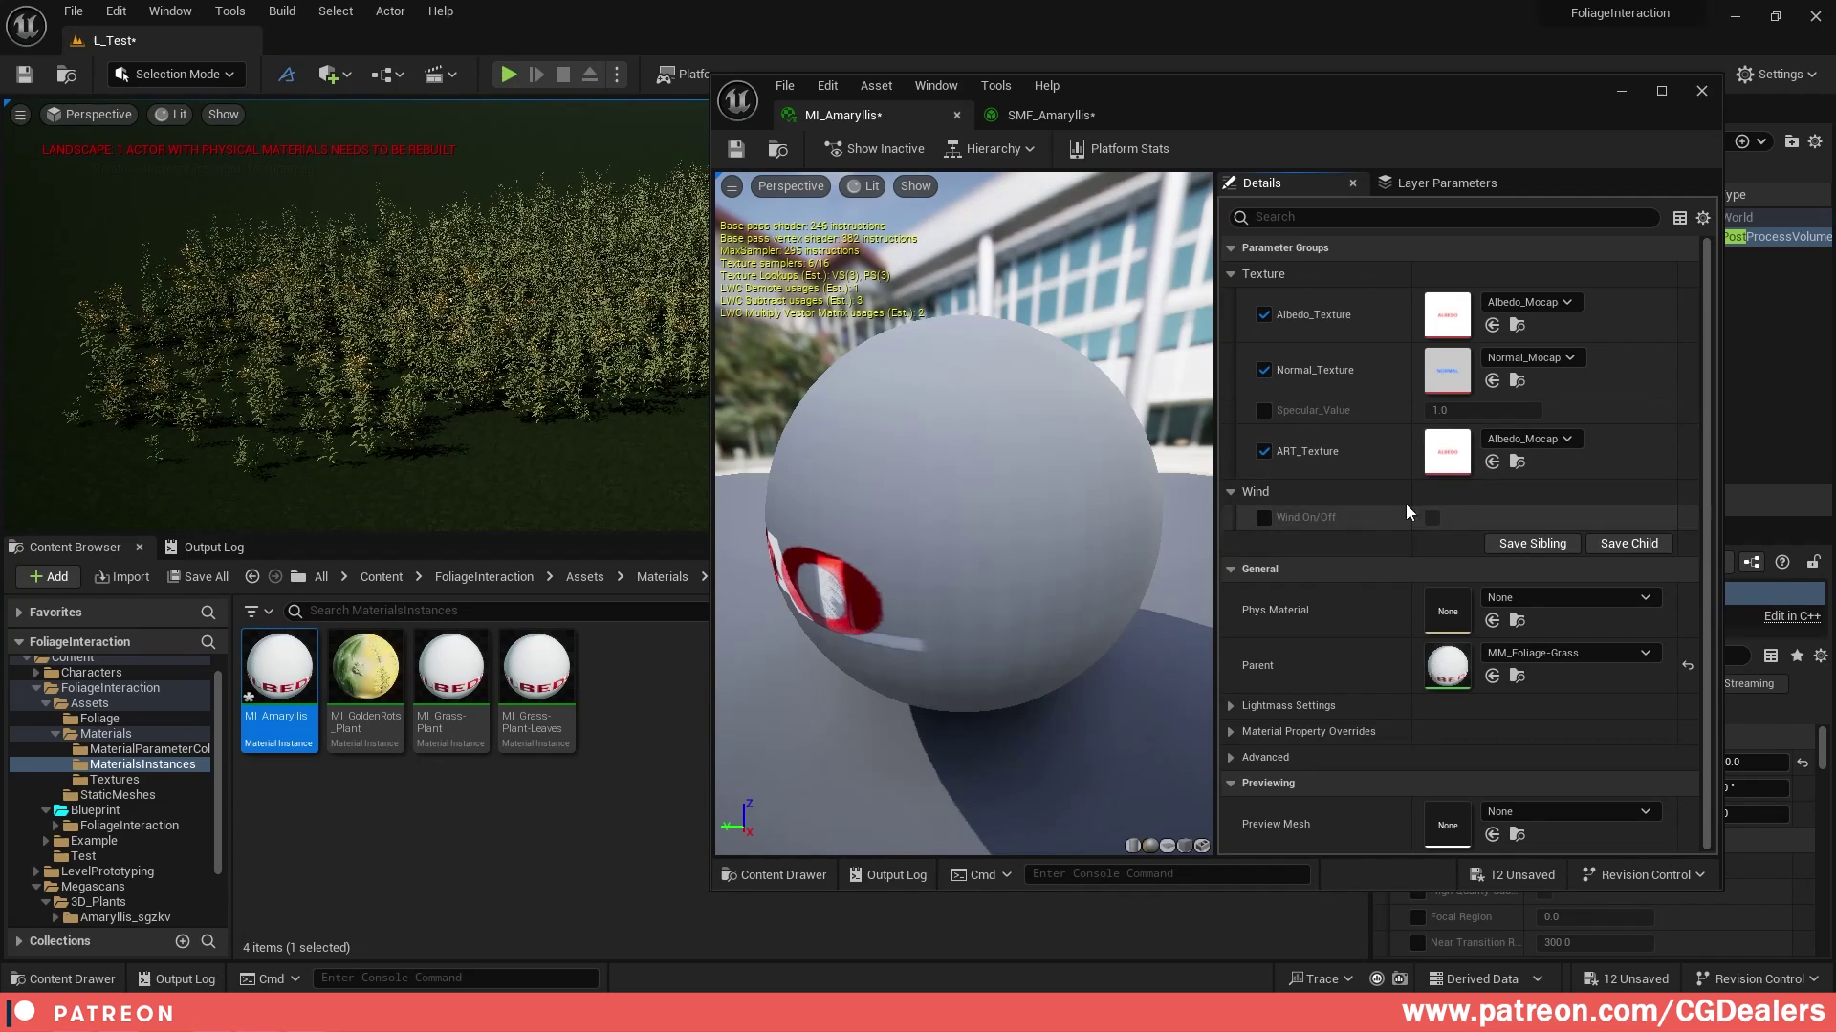
Step: Assign T_Amaryllis_sgzkv_2K_ART to ART_Texture, T_Amaryllis_sgzkv_2K_D to Albedo_Texture and T_Amaryllis_sgzkv_2K_N to Normal_Texture in MI_Amaryllis
scroll(124, 860, "down", 2)
left_click(133, 857)
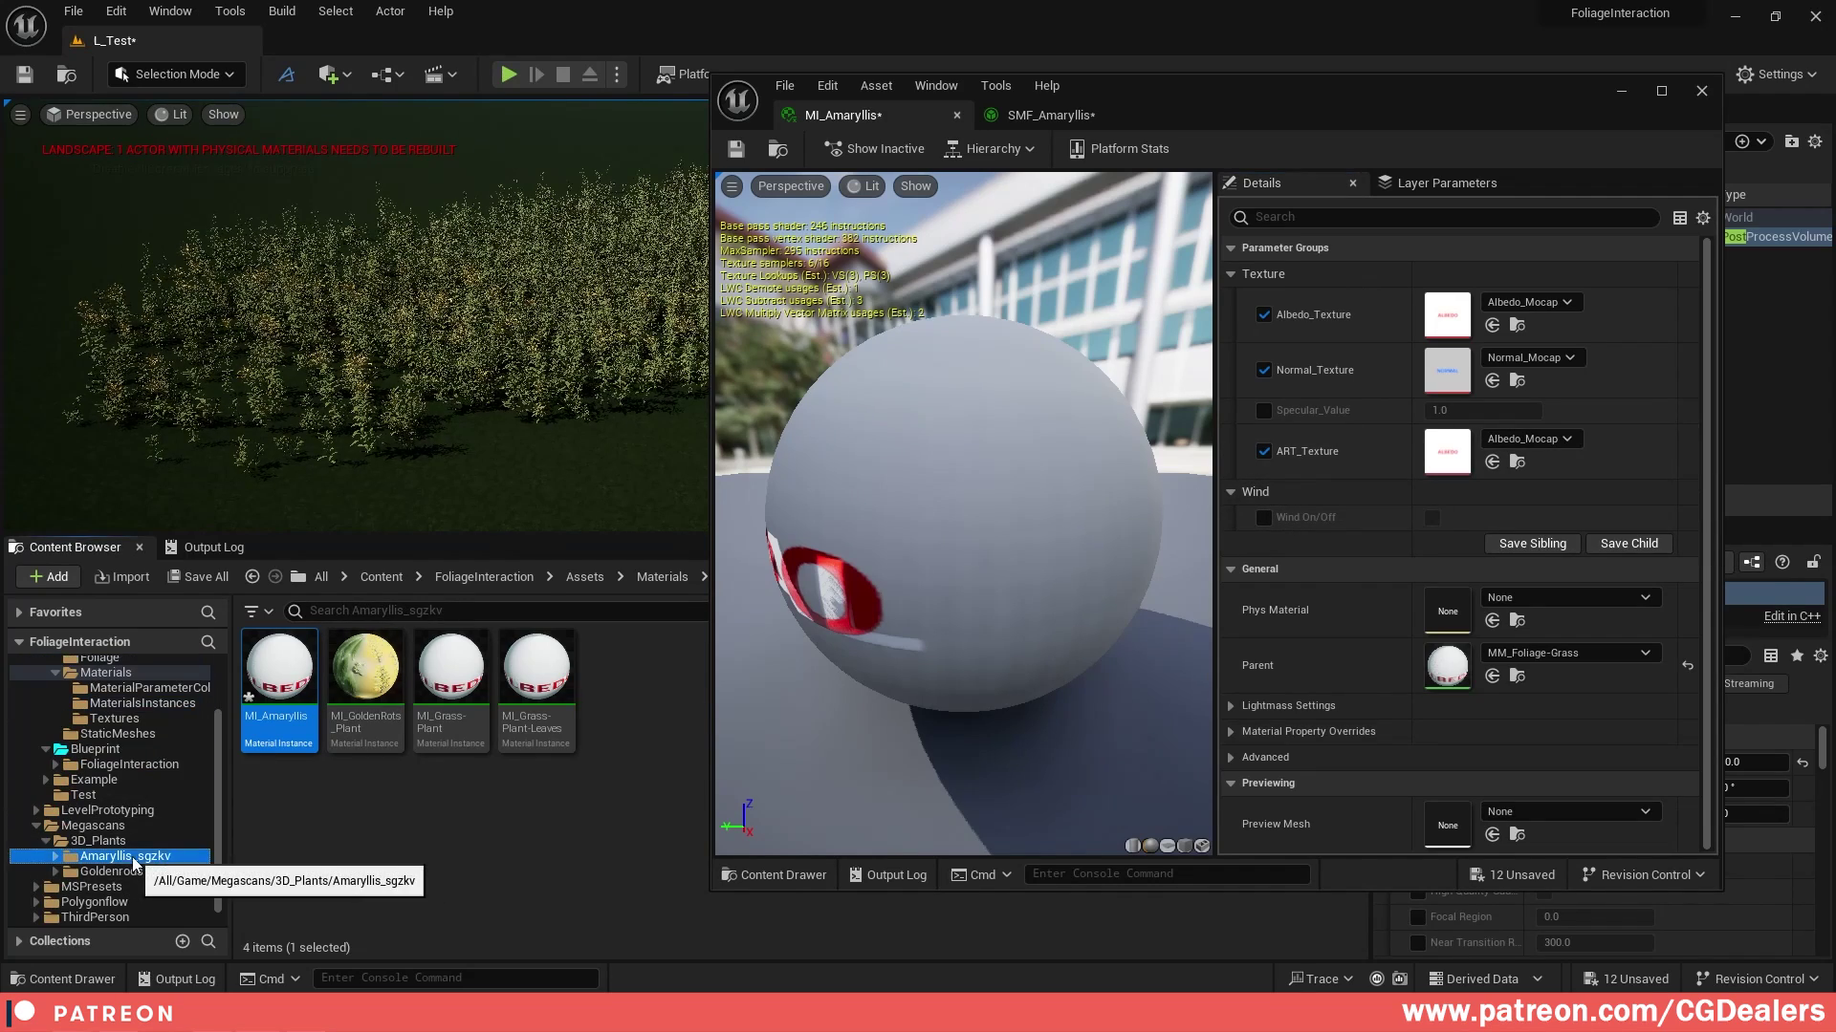
left_click_drag(1236, 119, 1132, 126)
left_click_drag(1612, 889, 1604, 526)
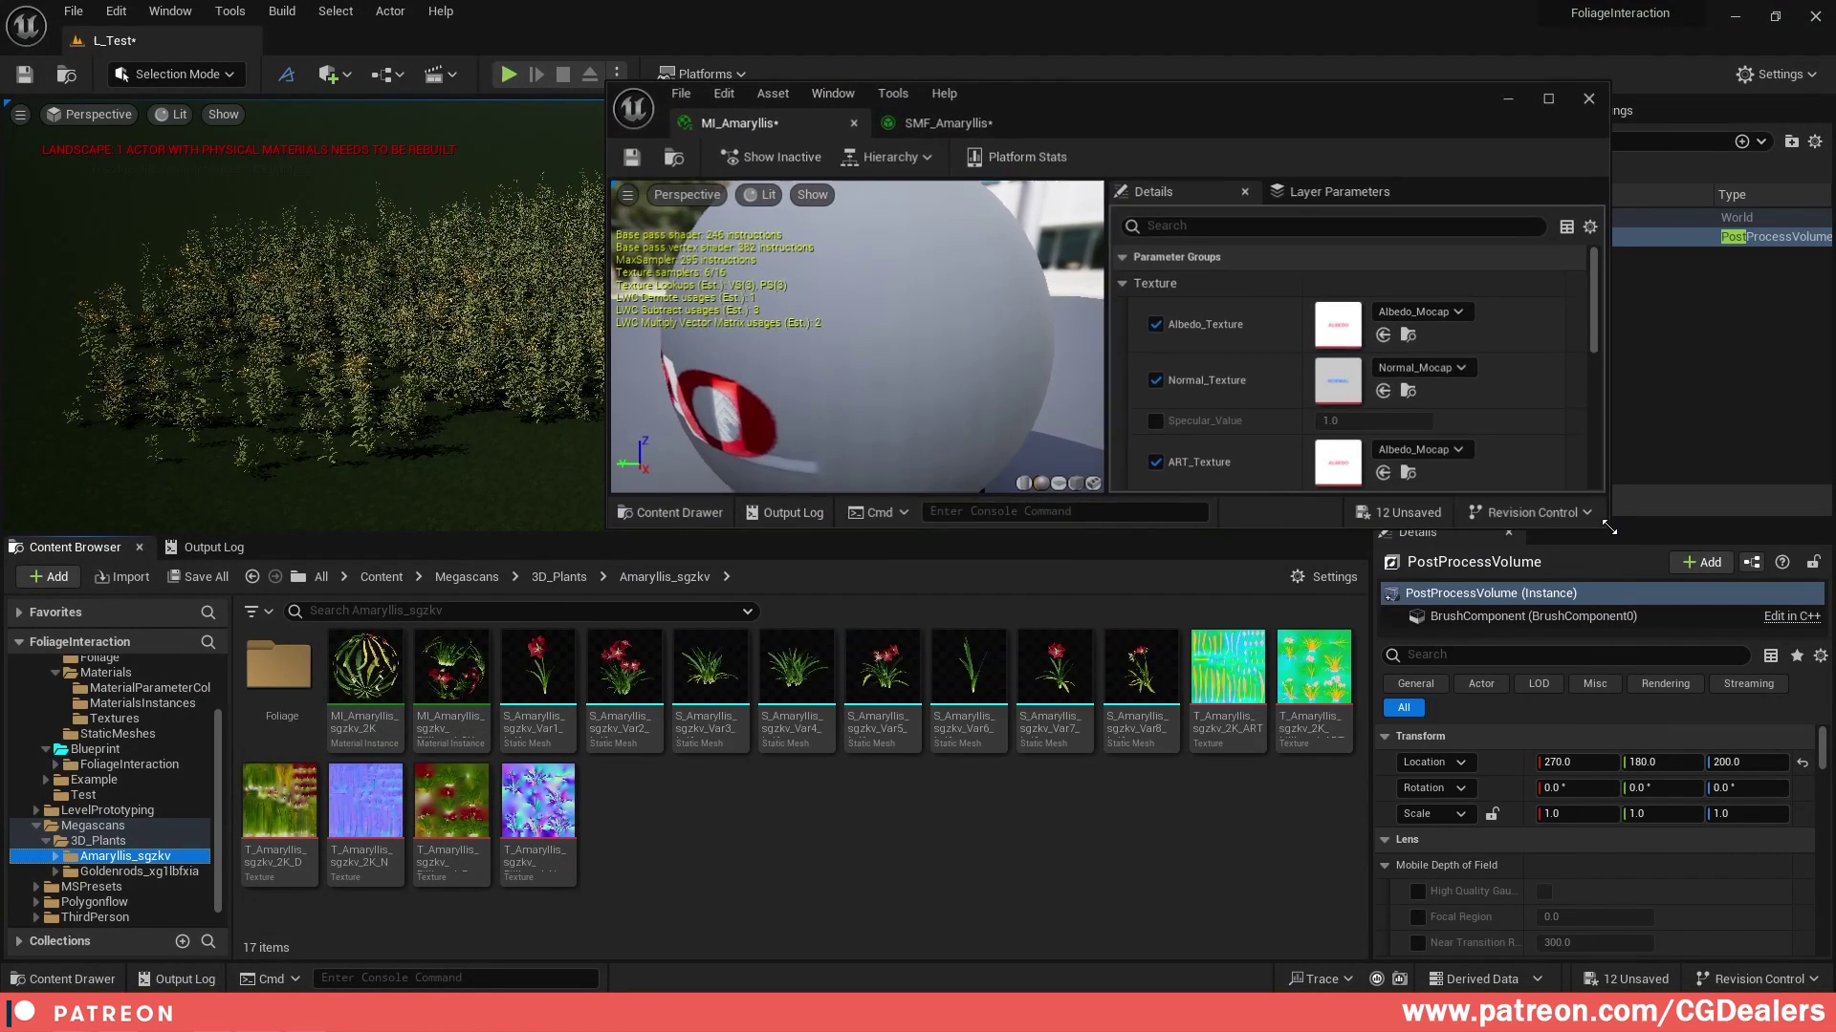
left_click(1214, 673)
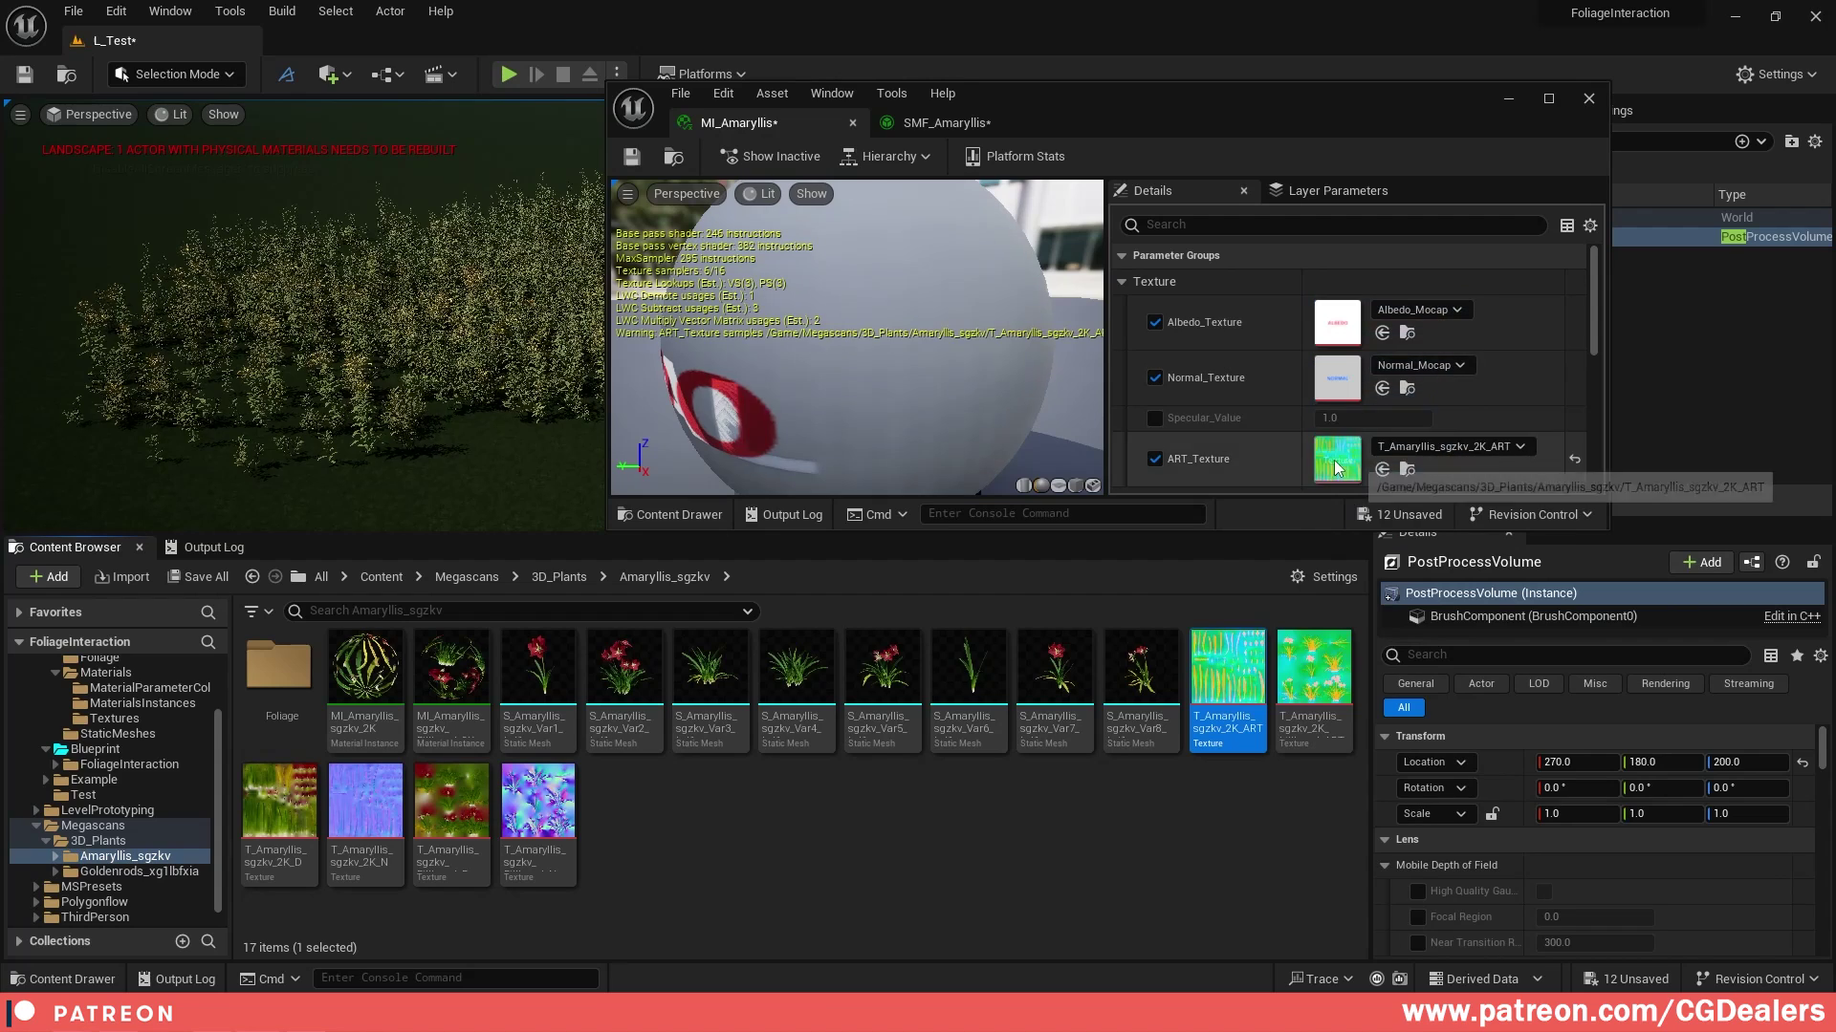
mouse_move(1321, 699)
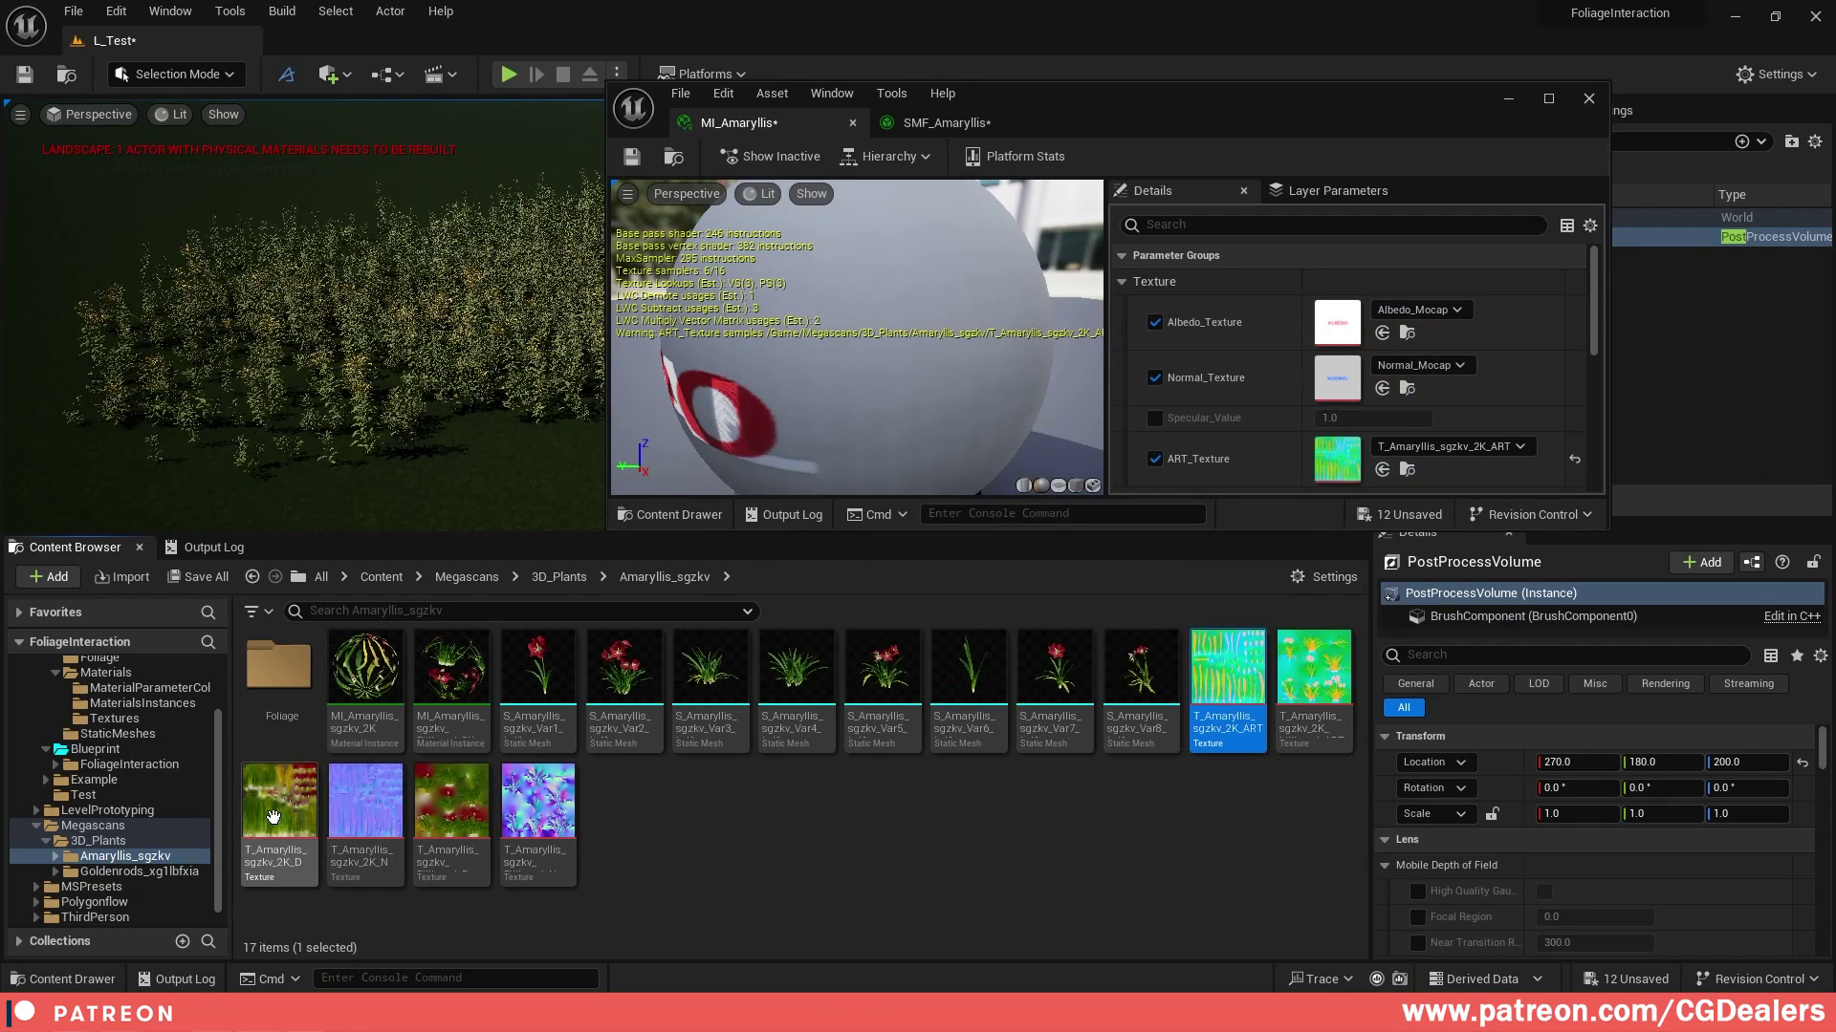
mouse_move(255, 820)
left_click_drag(254, 821, 1337, 322)
mouse_move(373, 816)
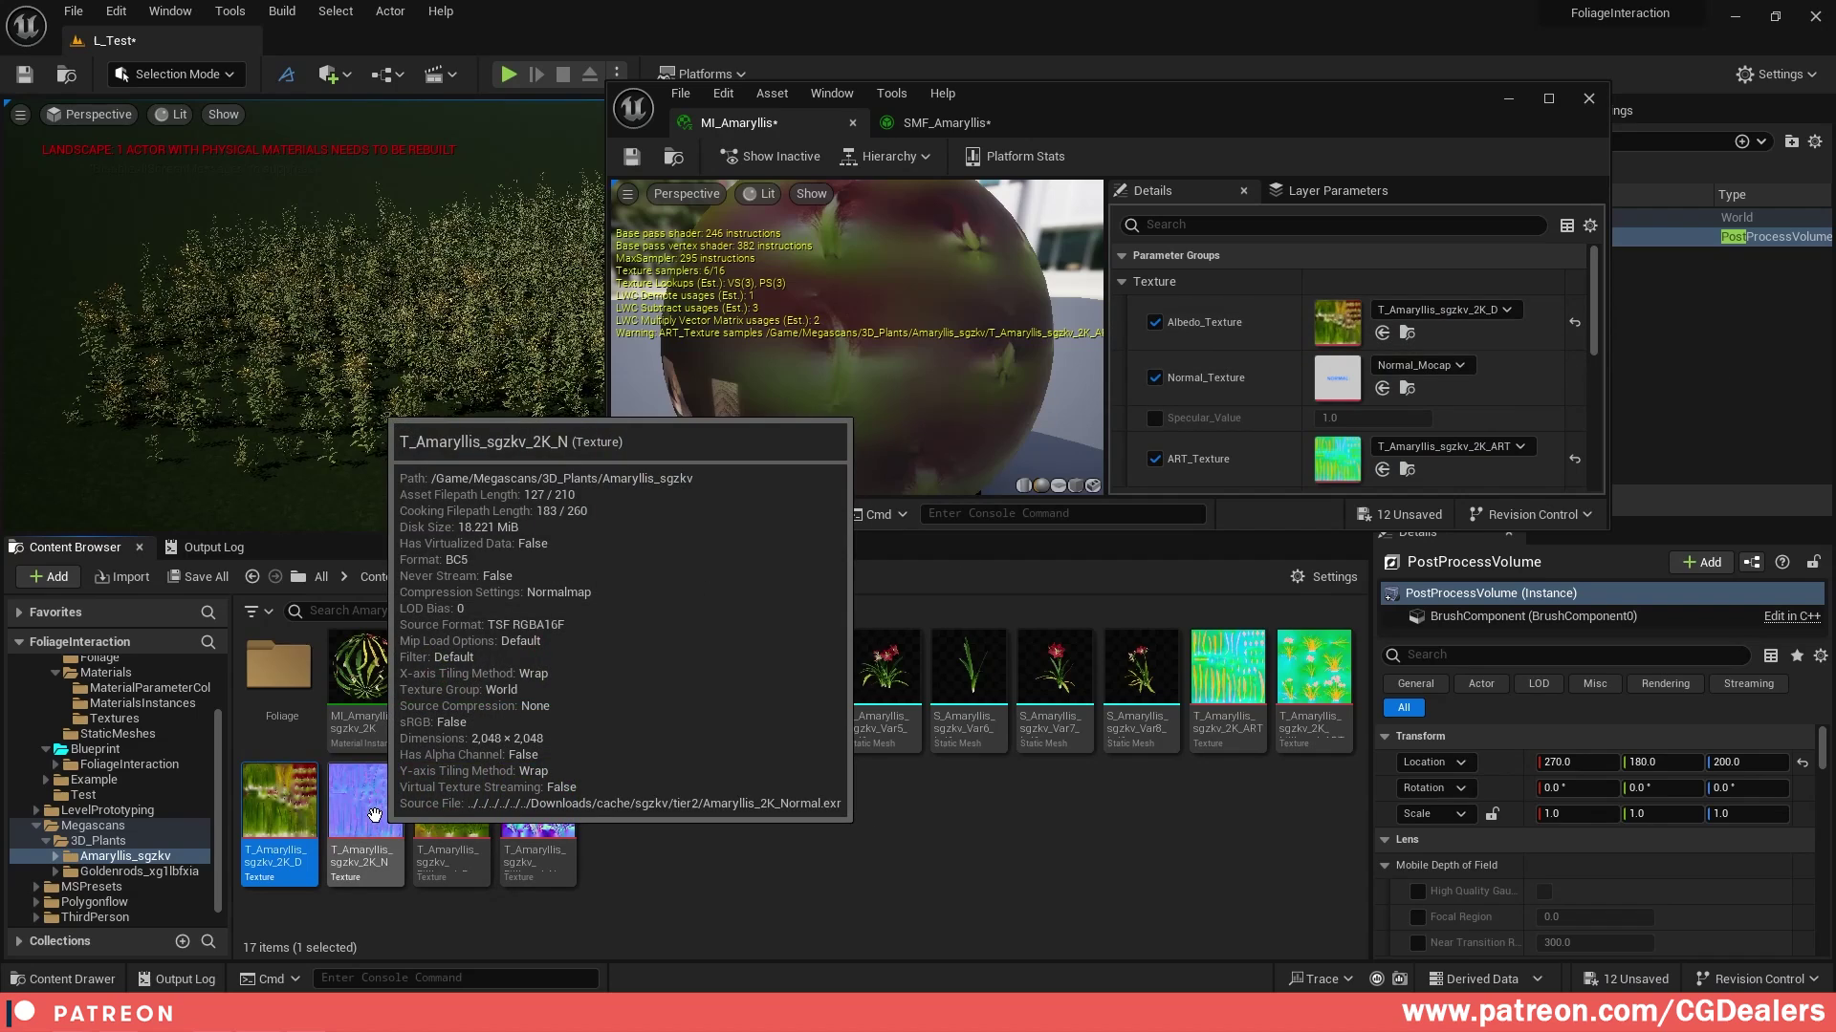
left_click_drag(374, 816, 1336, 377)
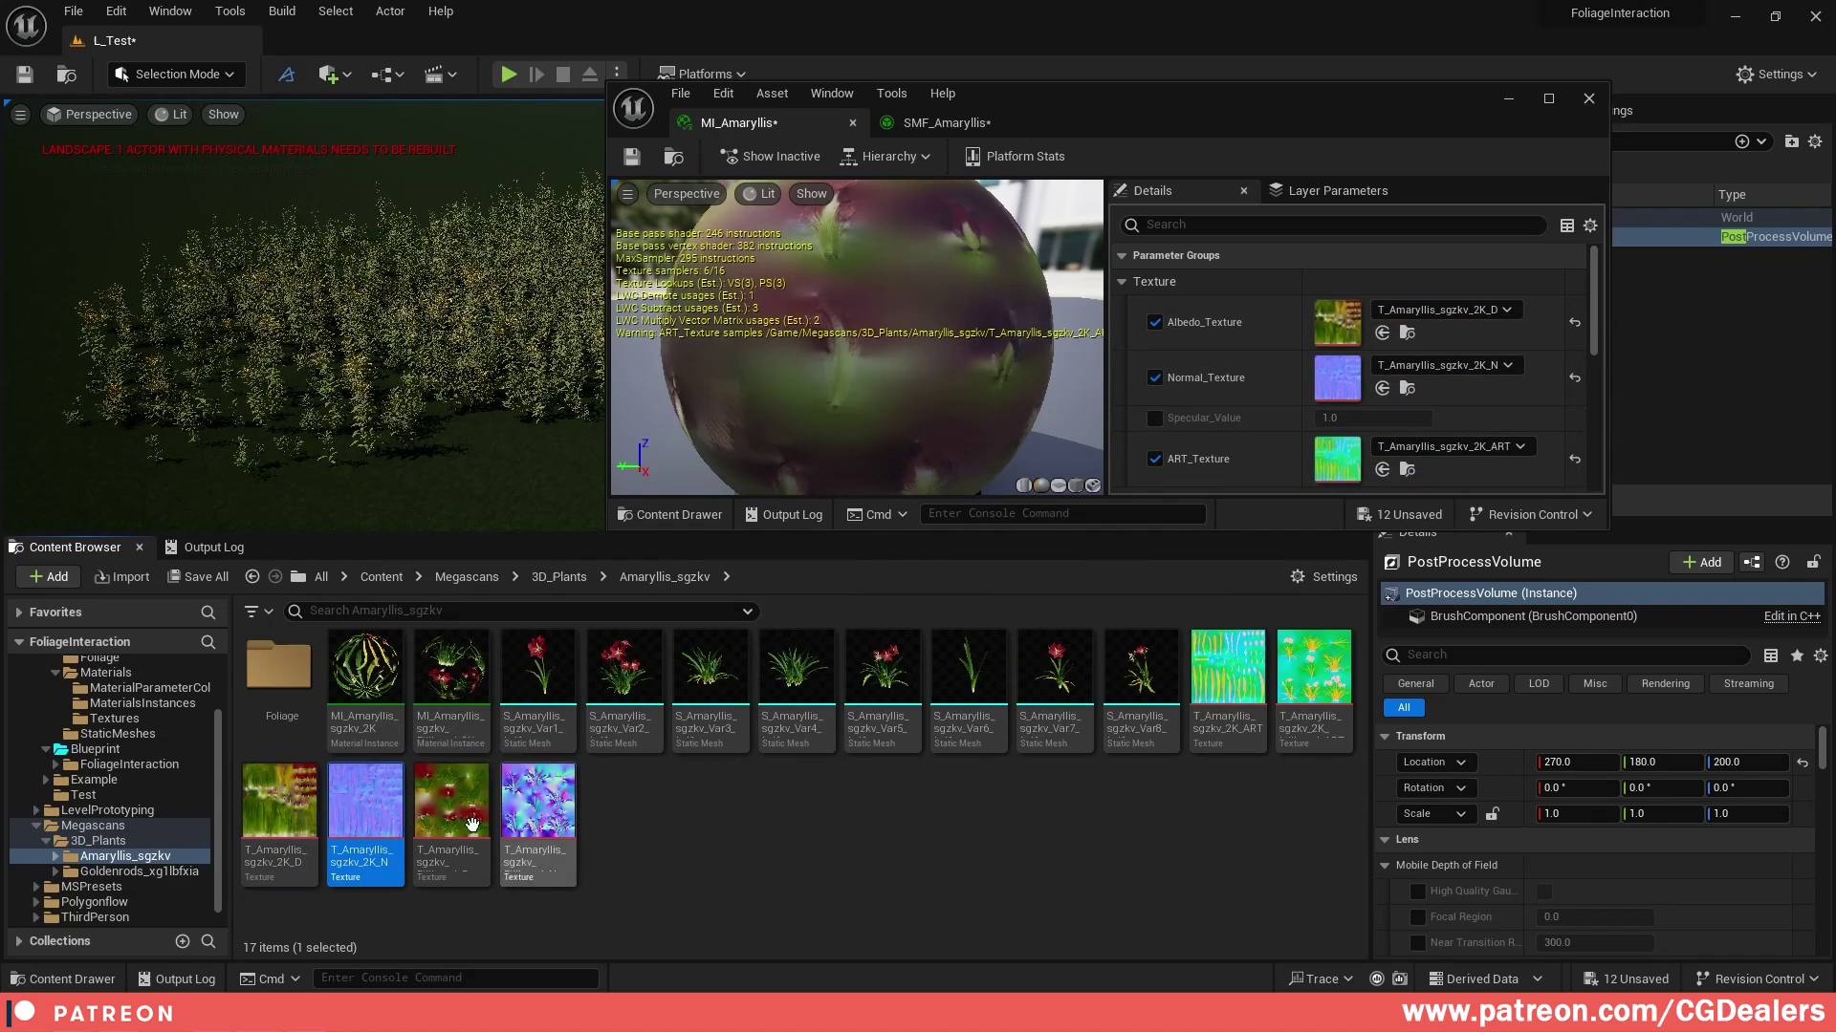
Step: Save MI_Amaryllis and open the S_Amaryllis_sgzkv_Var1_lod1 static mesh referenced by SMF_Amaryllis
left_click_drag(1605, 528, 1680, 893)
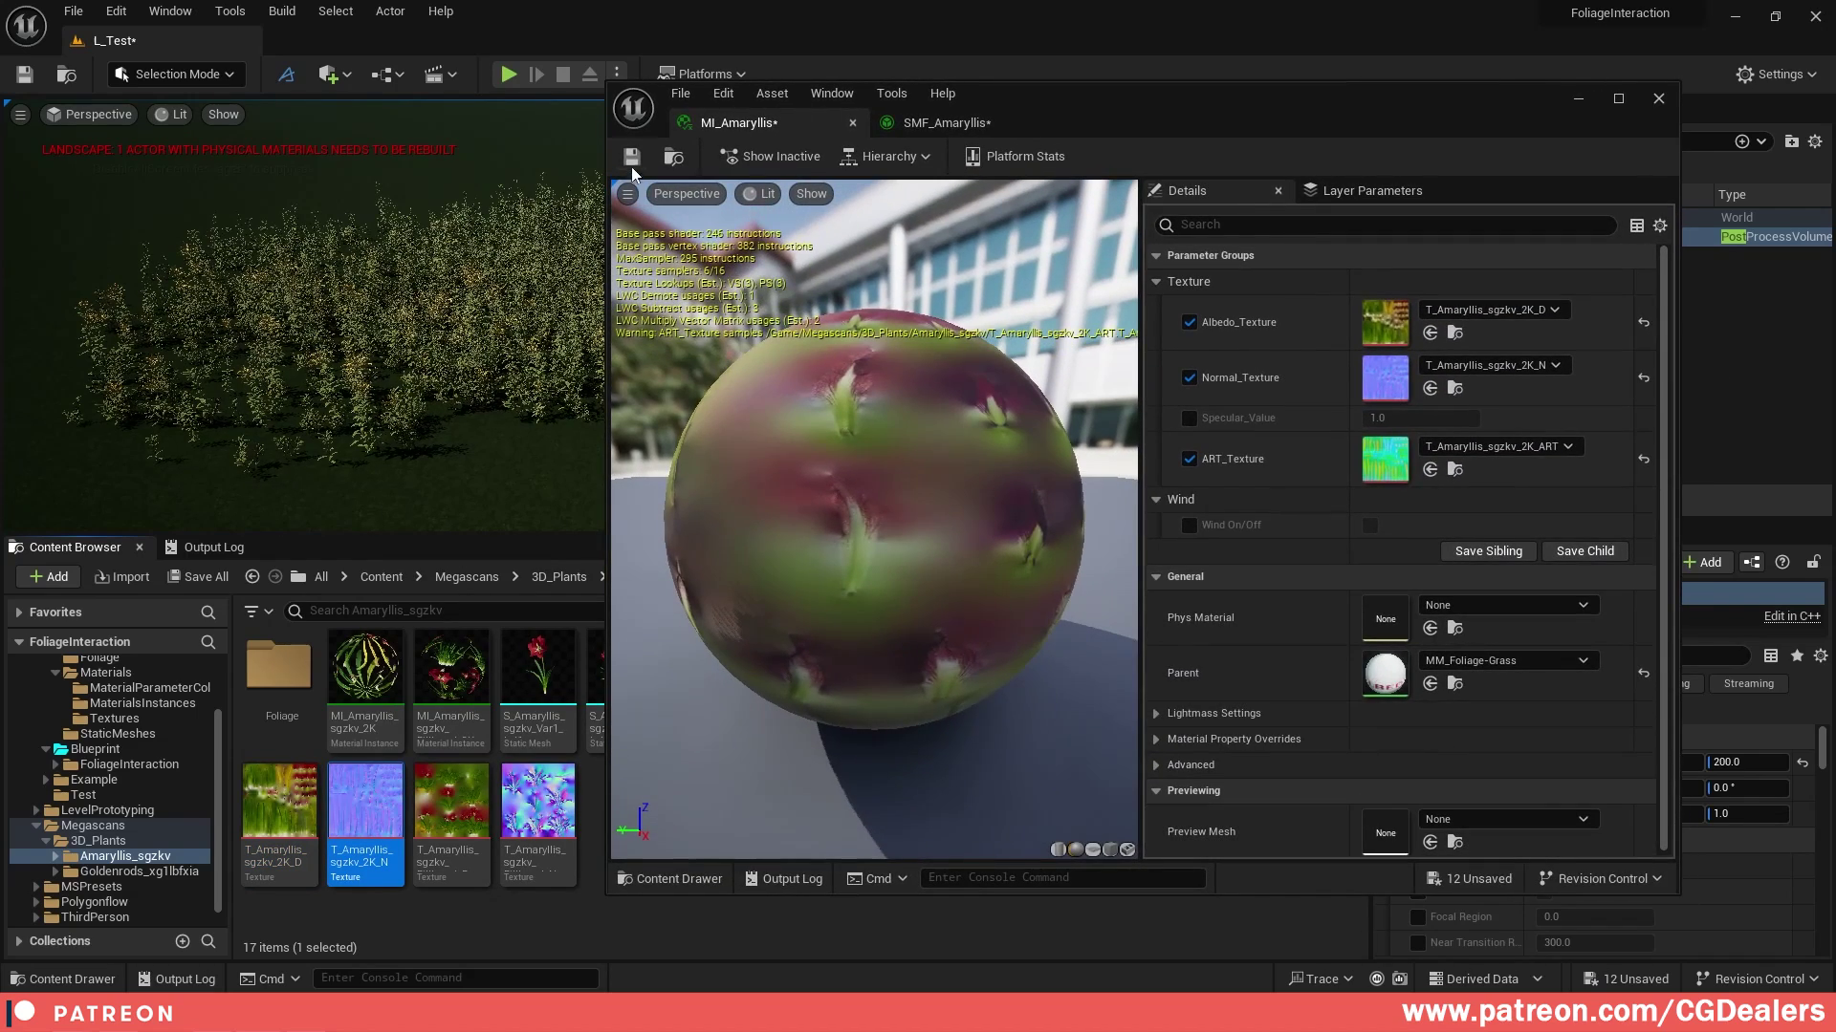
left_click(631, 158)
left_click(942, 122)
left_click(541, 684)
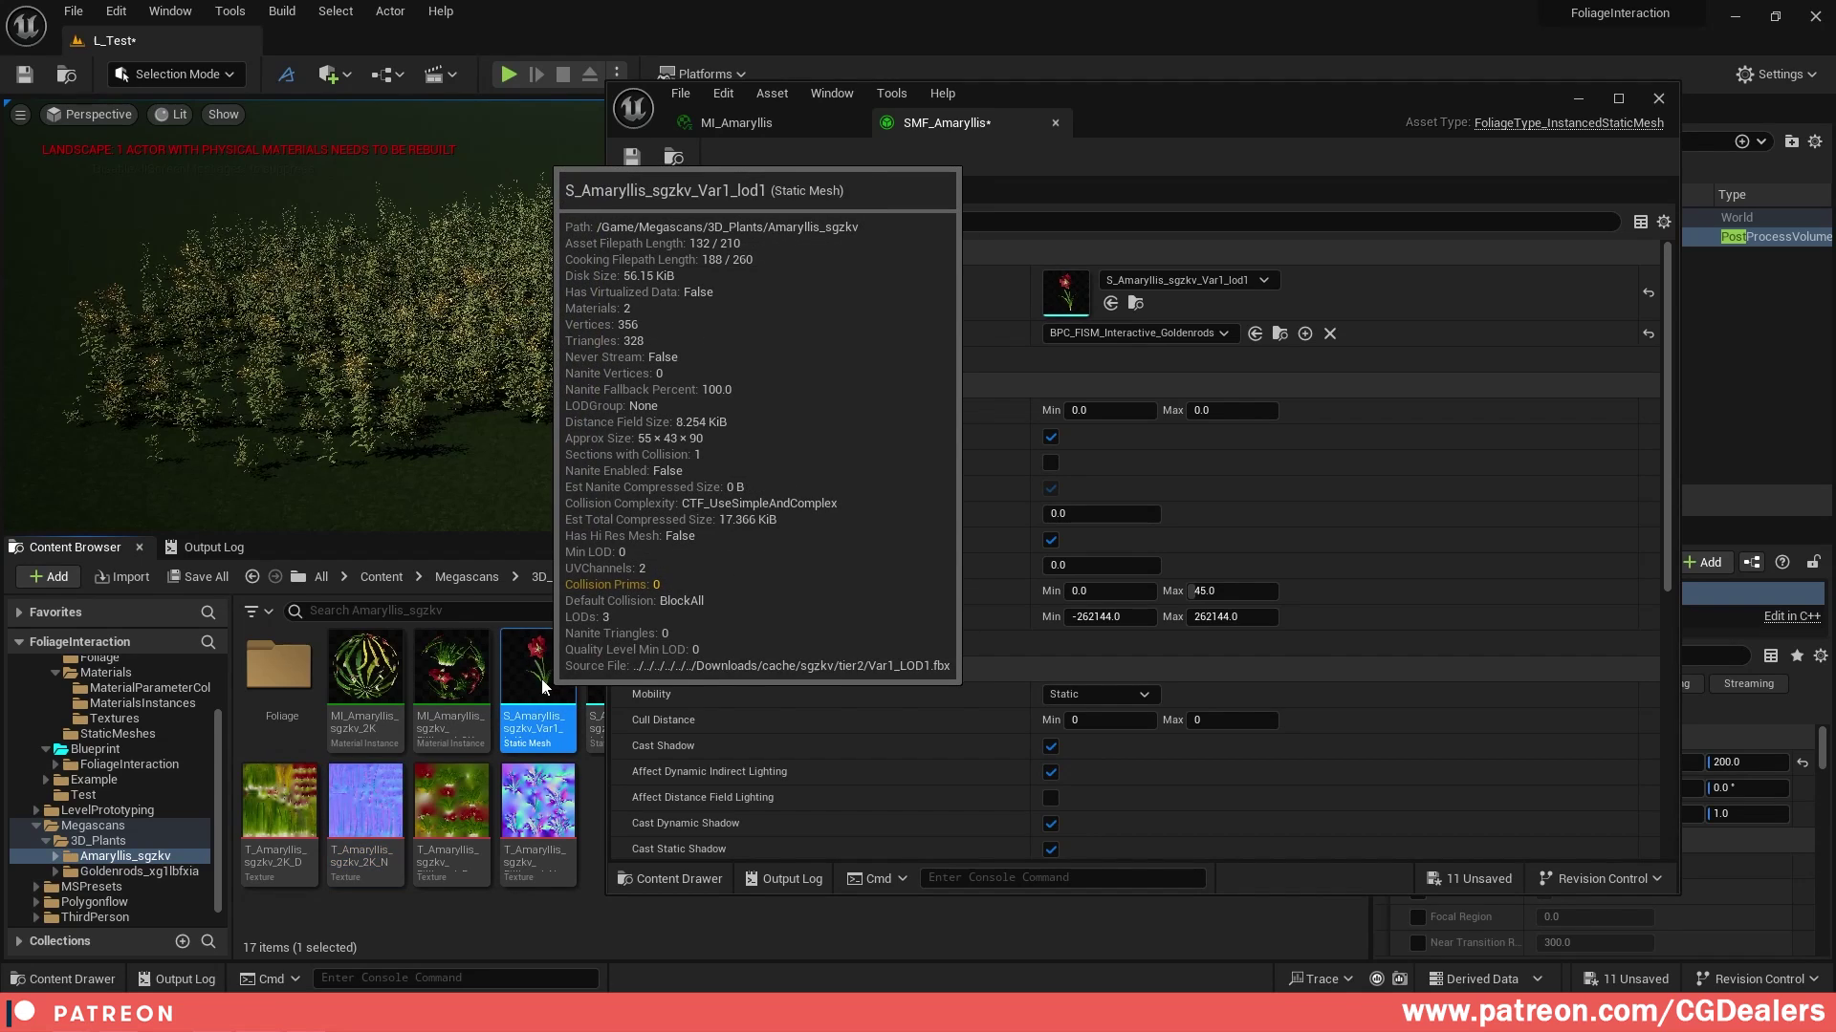
double_click(1065, 293)
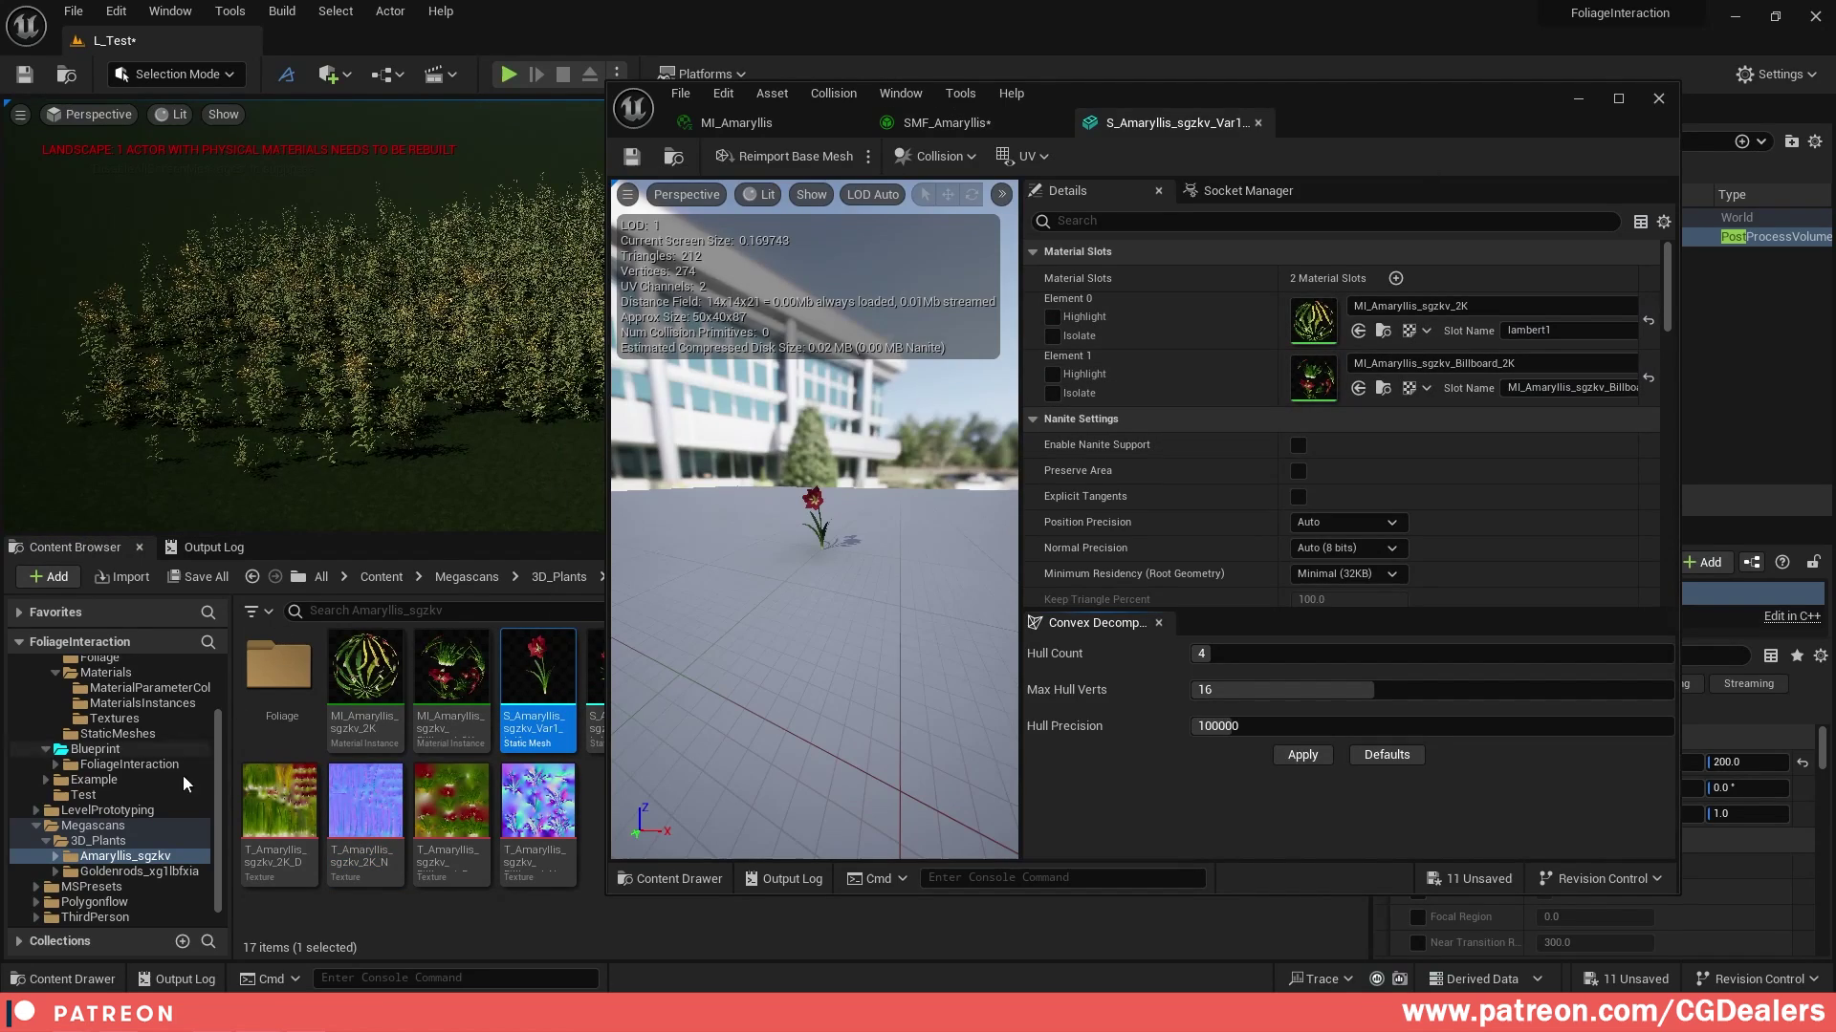
Step: Assign MI_Amaryllis to both material slots of S_Amaryllis_sgzkv_Var1_lod1, close the mesh and save SMF_Amaryllis
scroll(93, 776, "up", 2)
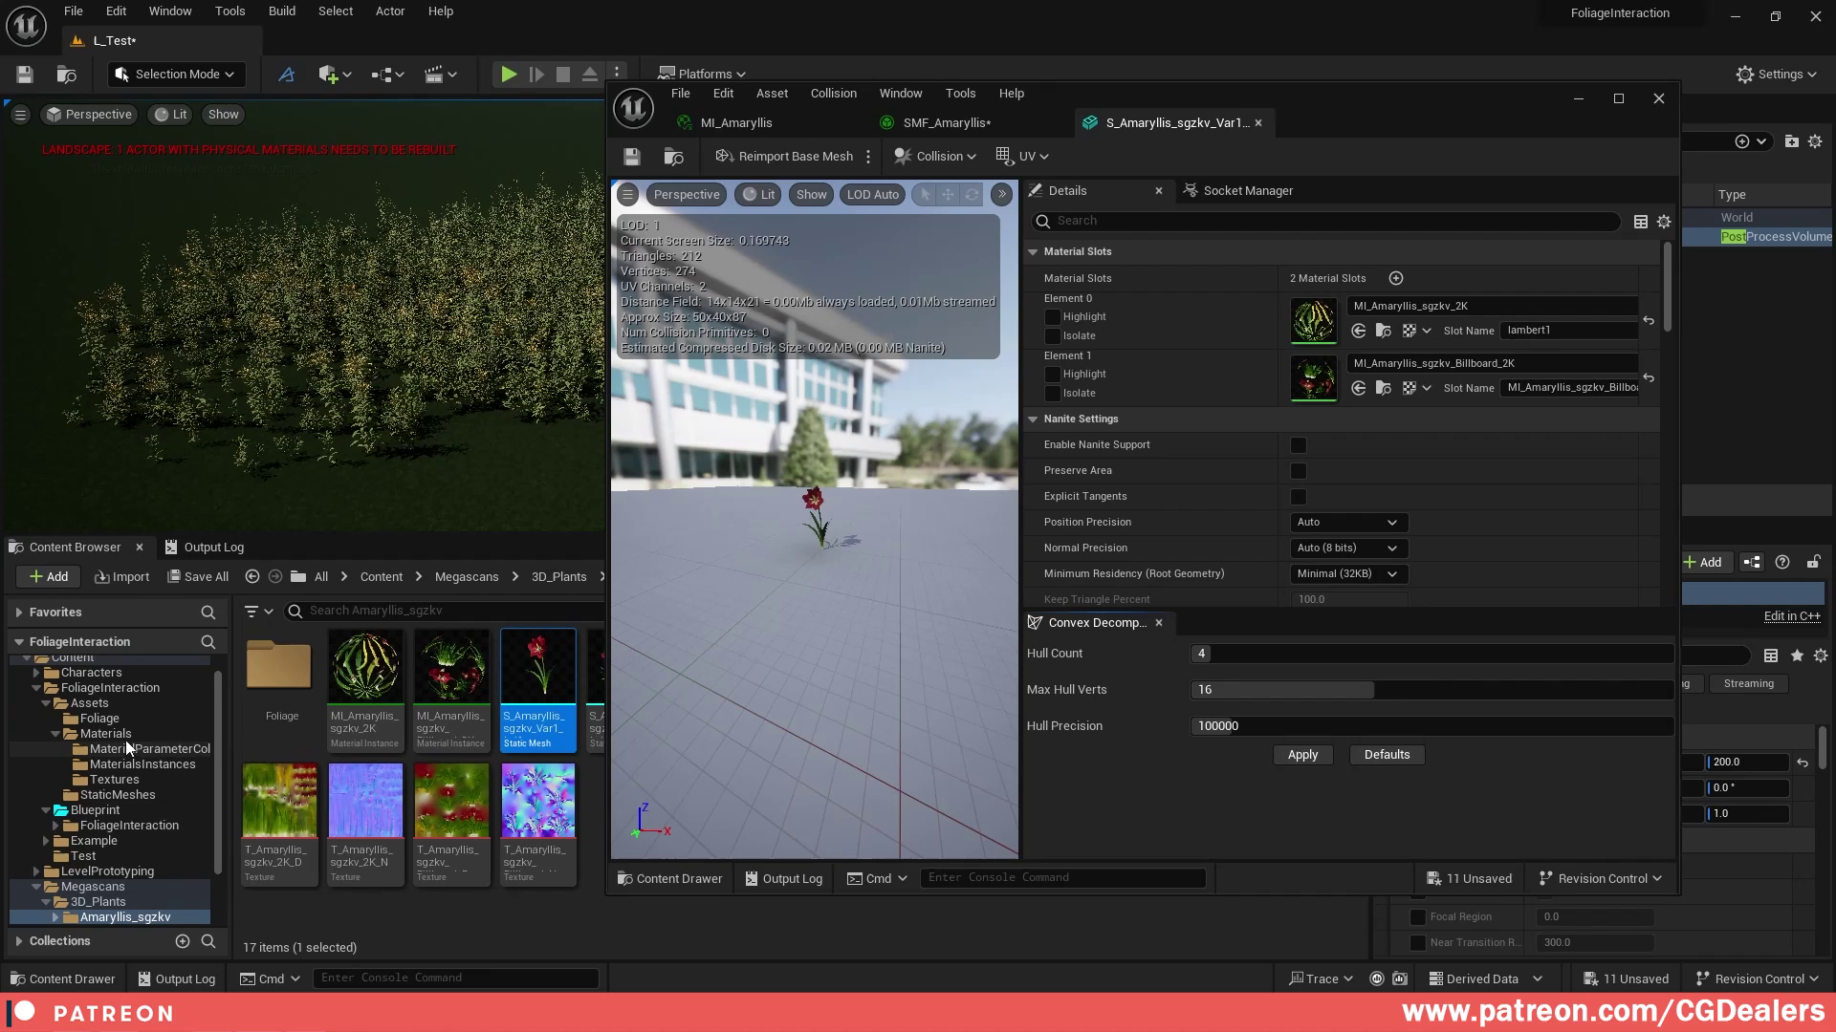
left_click(115, 734)
double_click(381, 686)
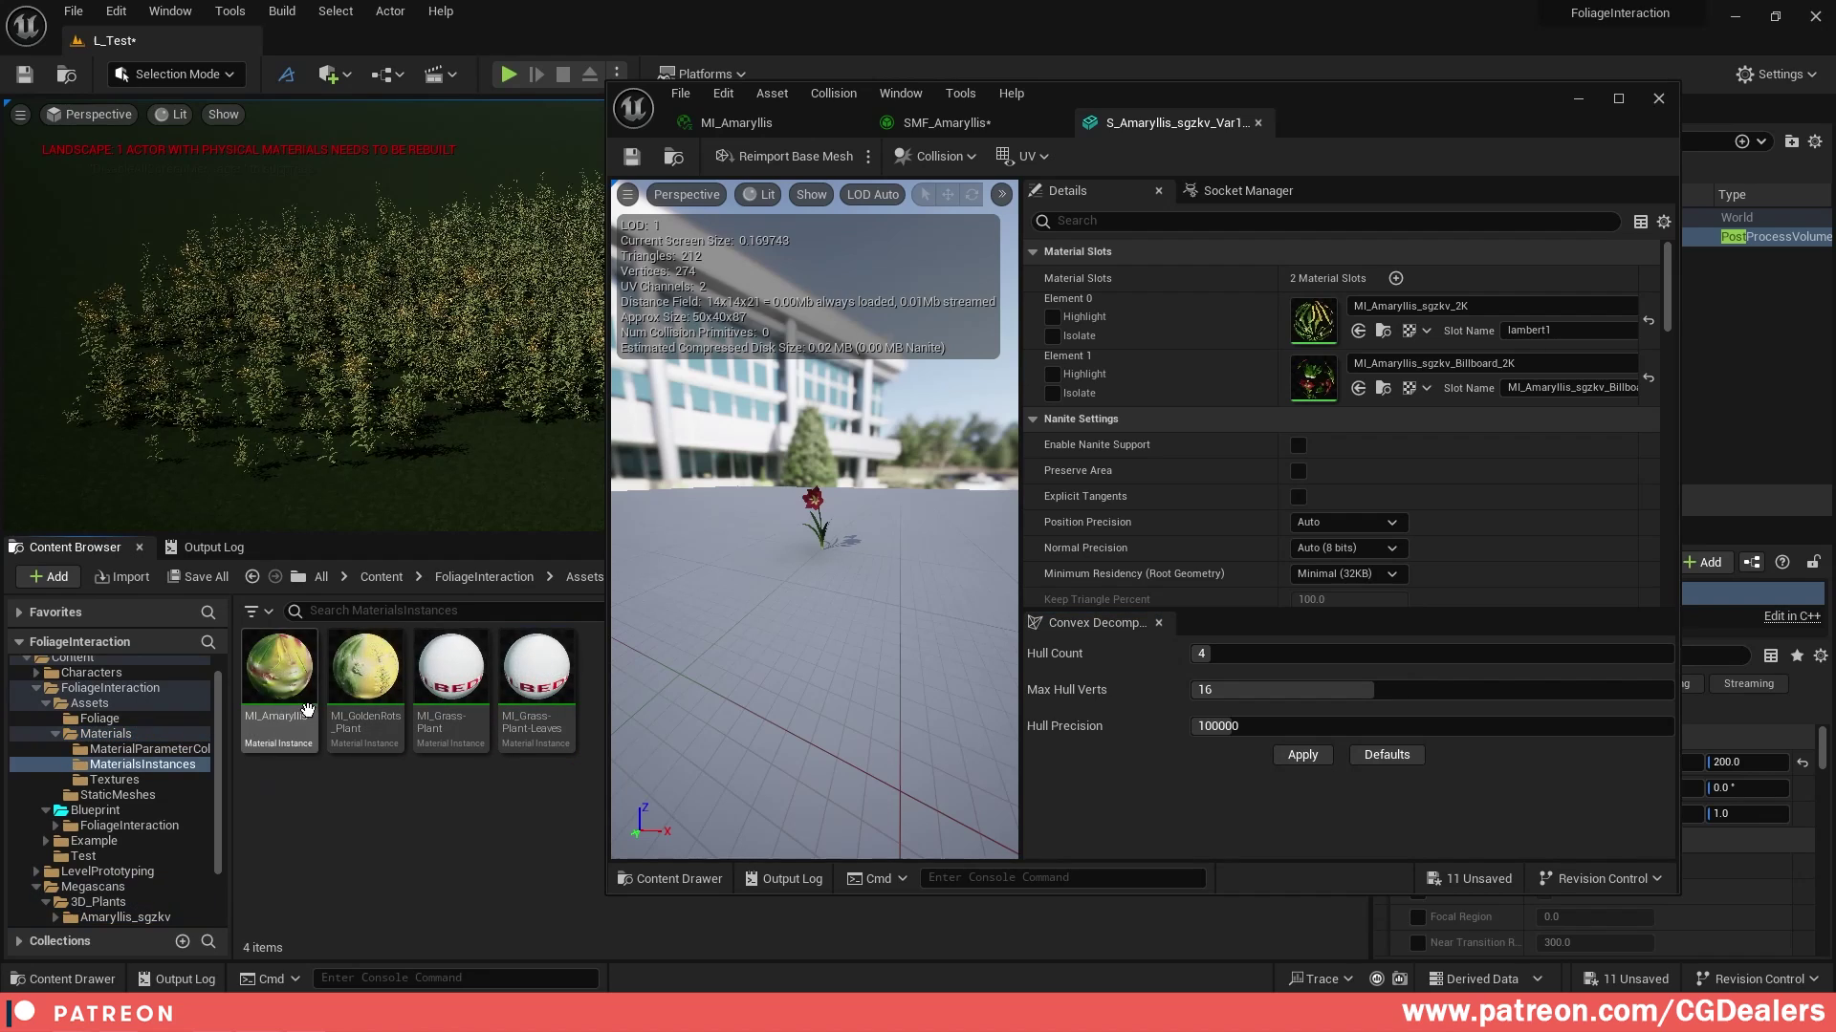
left_click_drag(268, 676, 1320, 315)
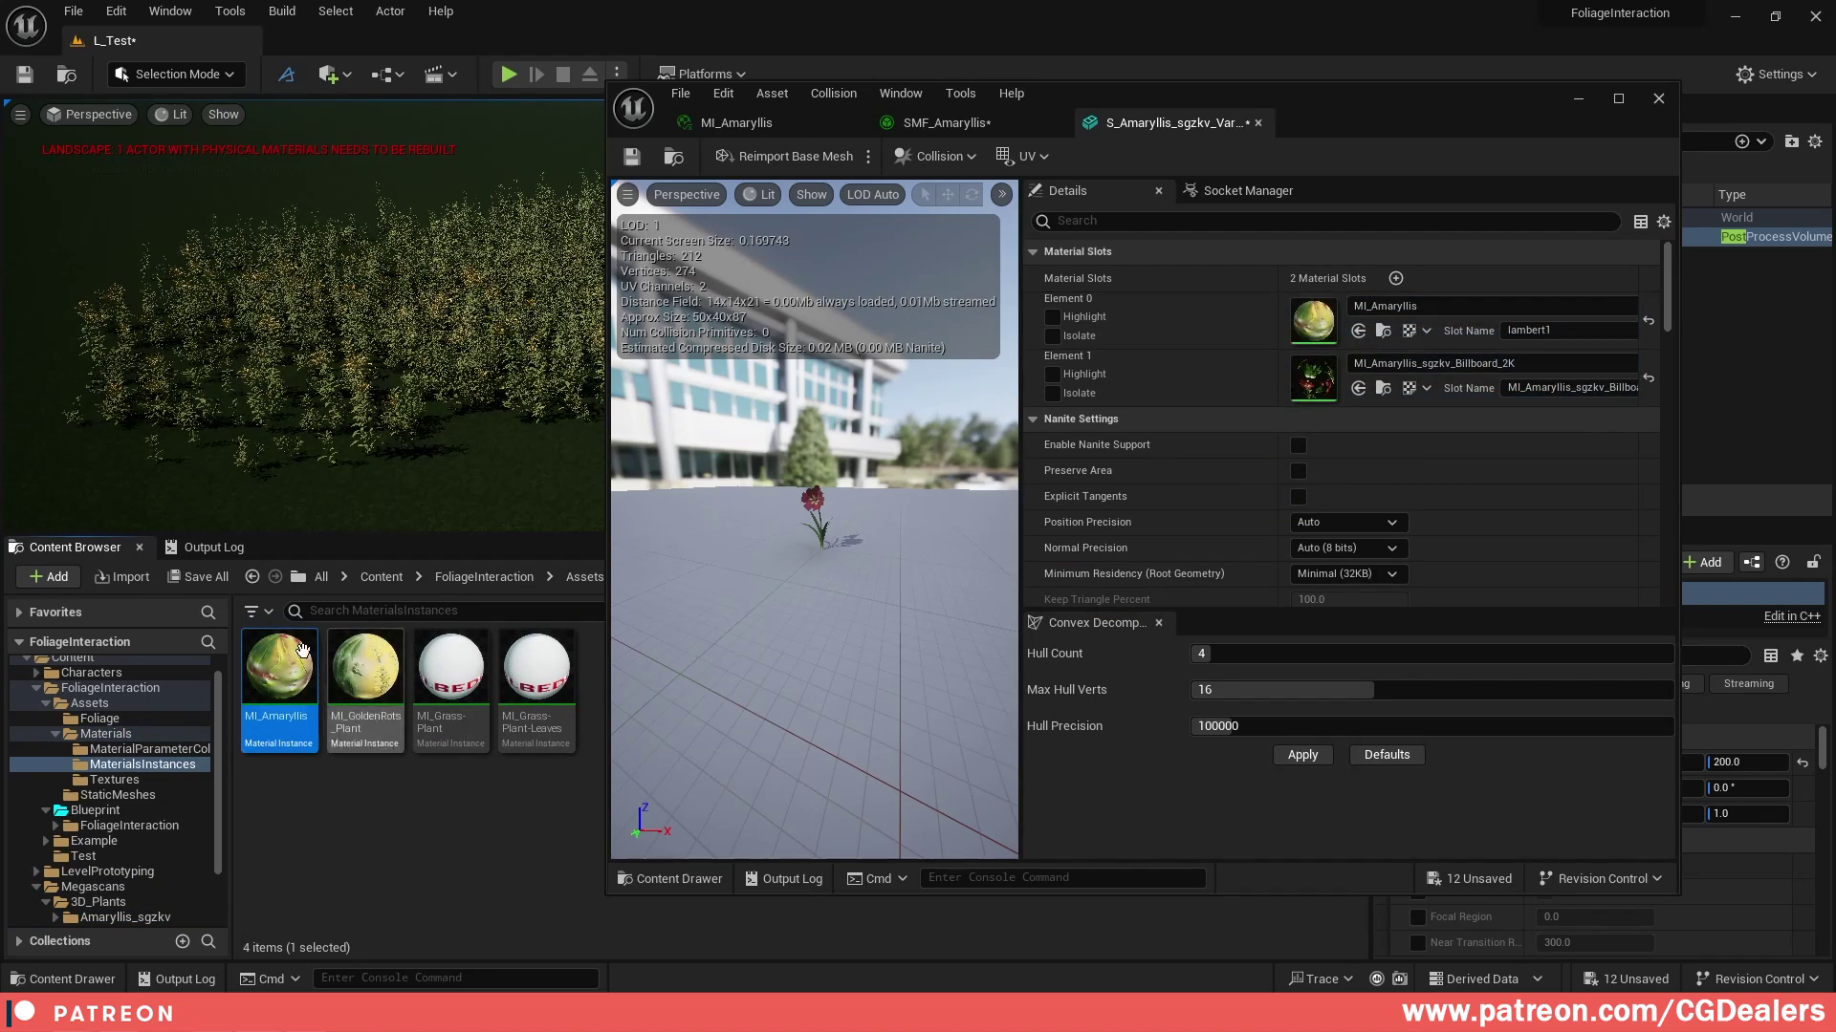
left_click_drag(1331, 381, 1328, 382)
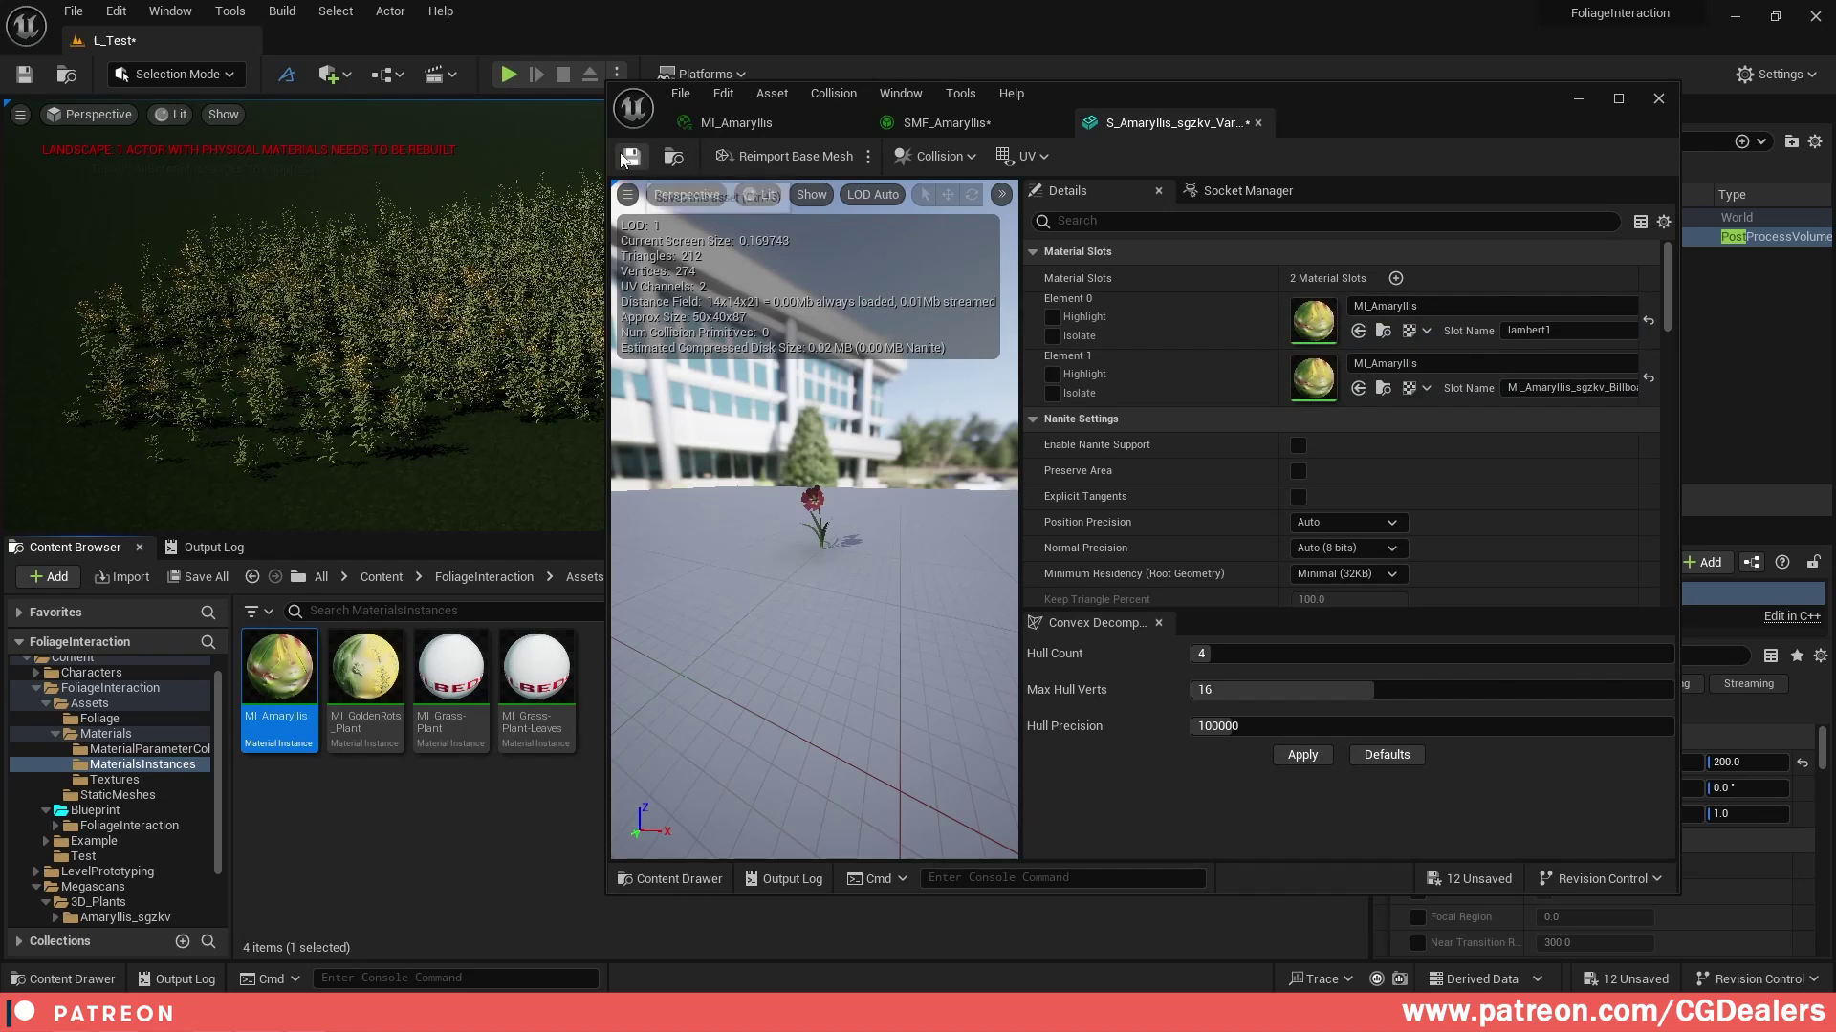
left_click(1257, 122)
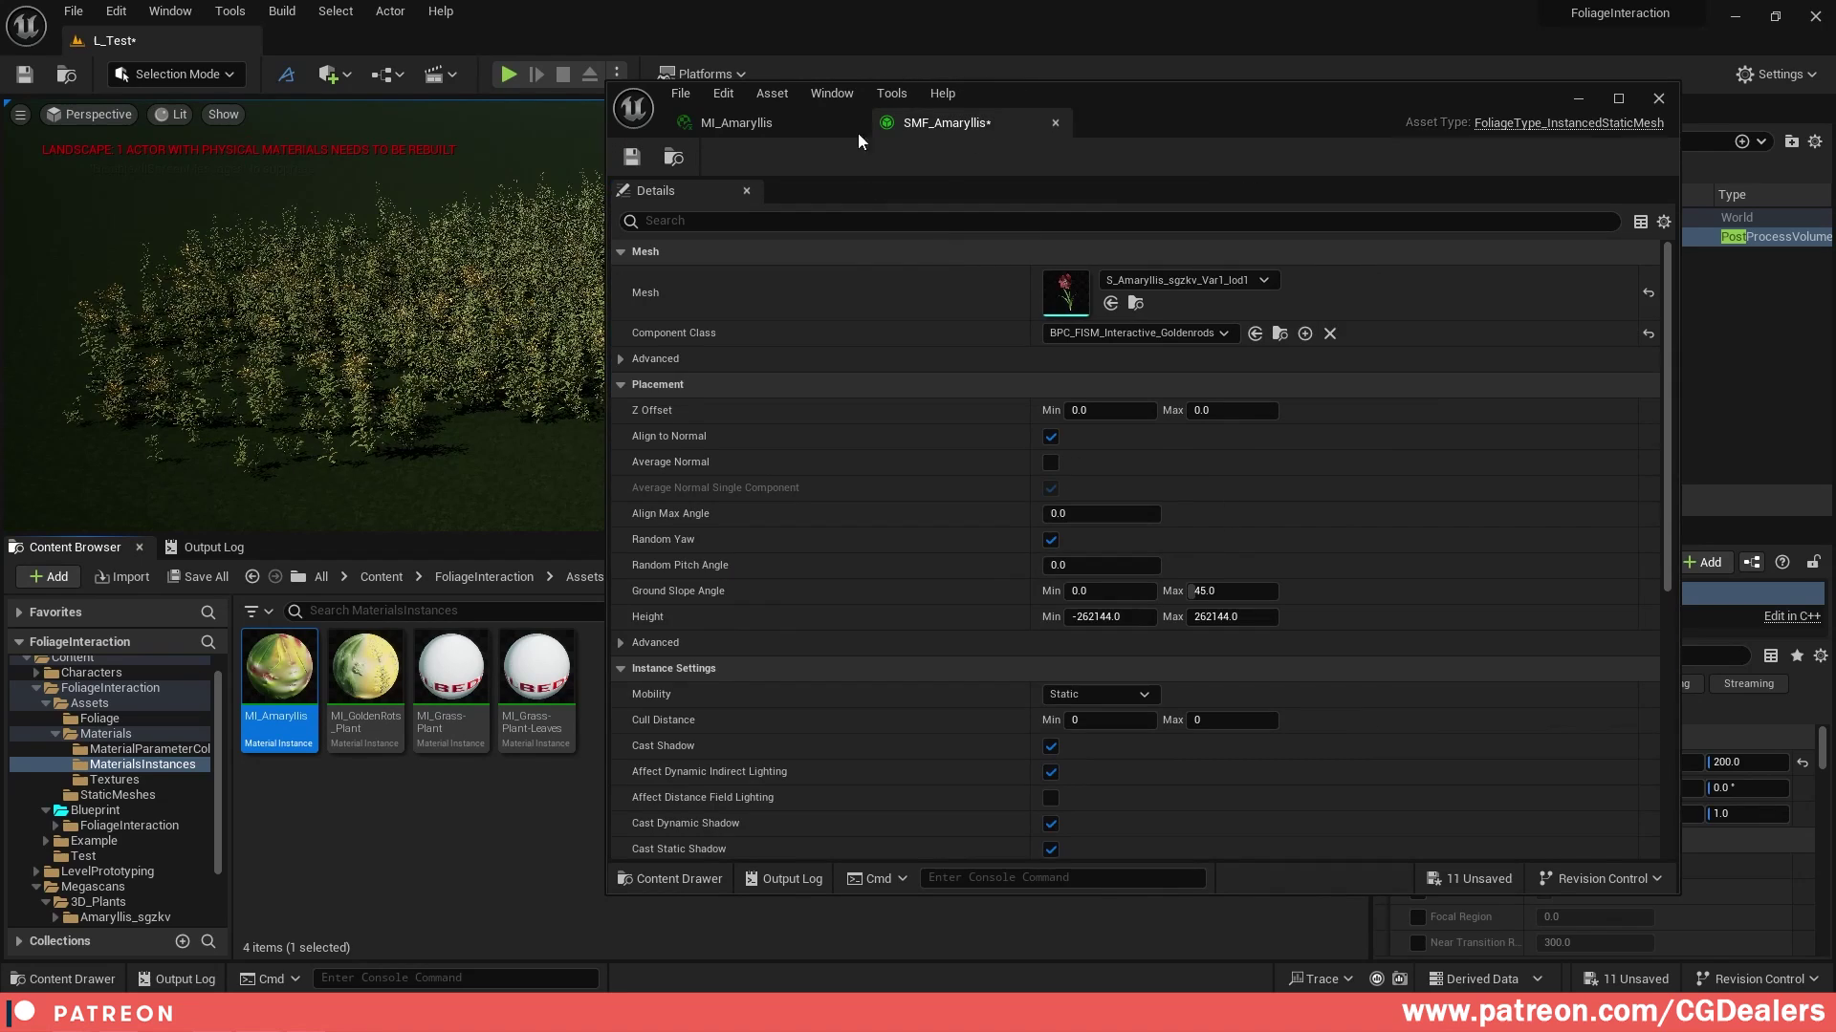
left_click(632, 157)
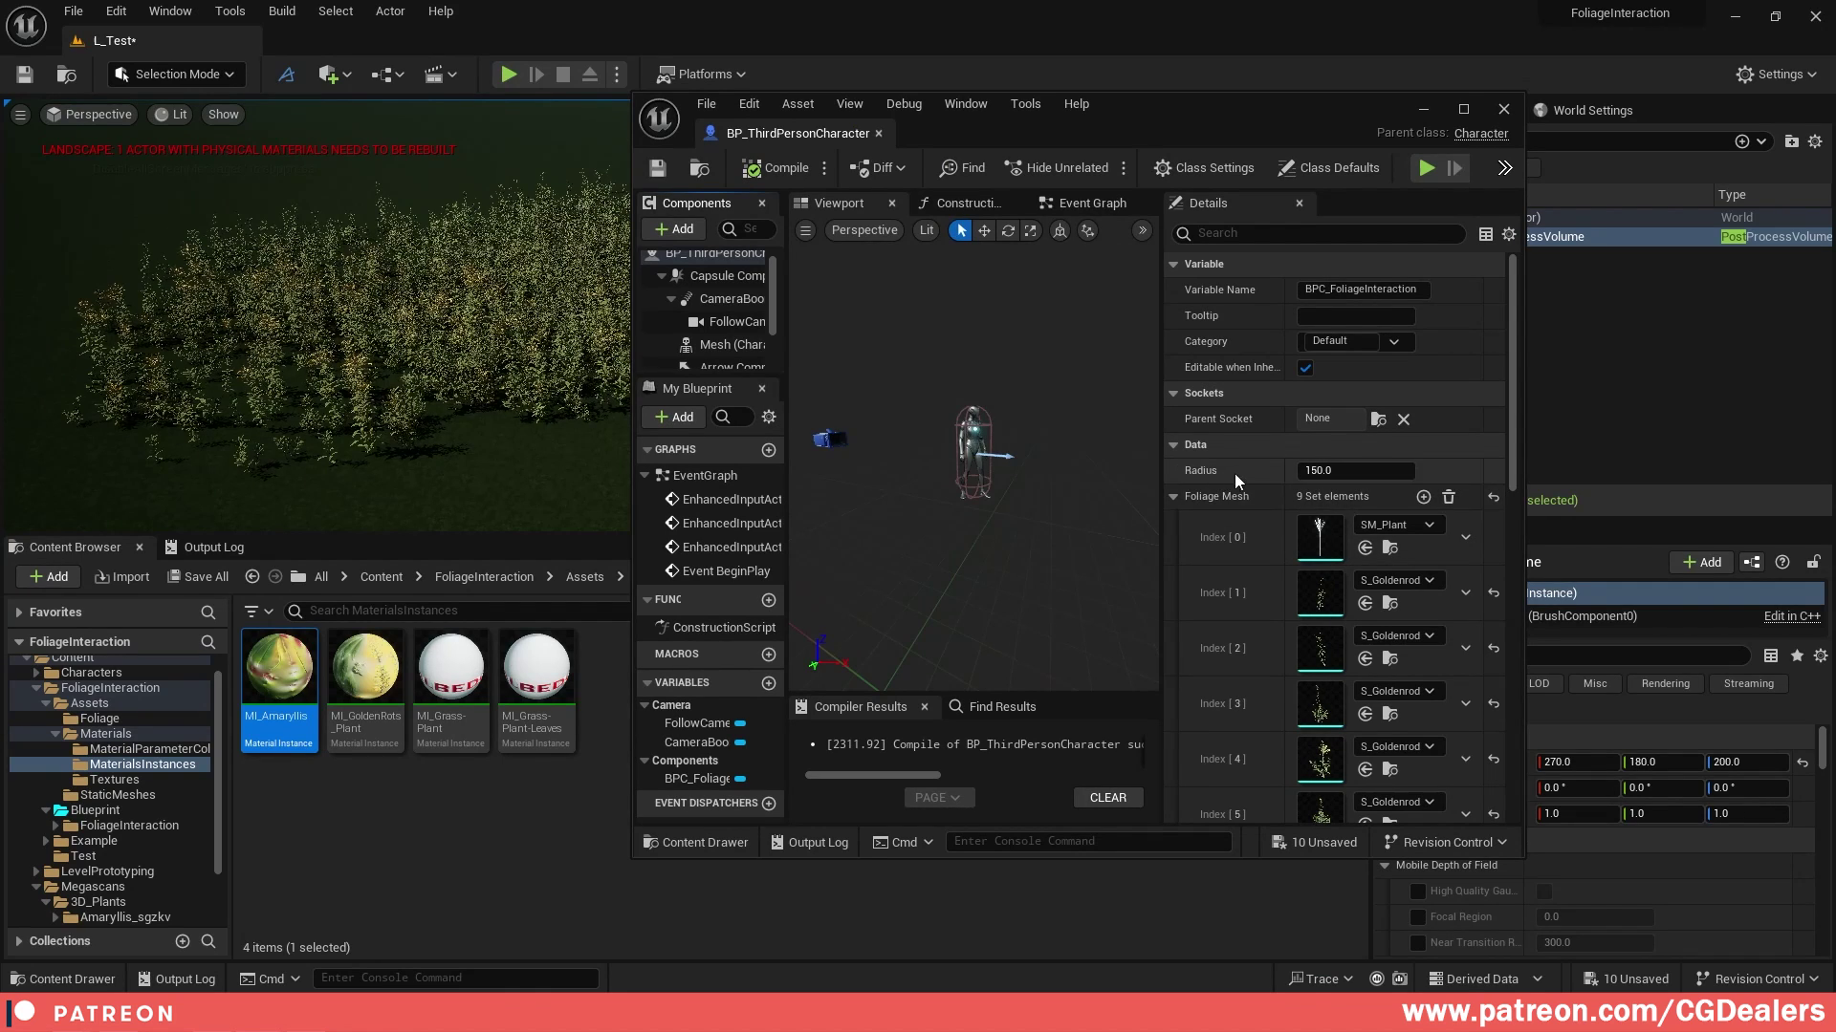
Step: Set Foliage Mesh Index 9 of BPC_FoliageInteraction to S_Amaryllis_sgzkv_Var1_lod1, compile and save BP_ThirdPersonCharacter, and close it
scroll(1276, 530, "down", 5)
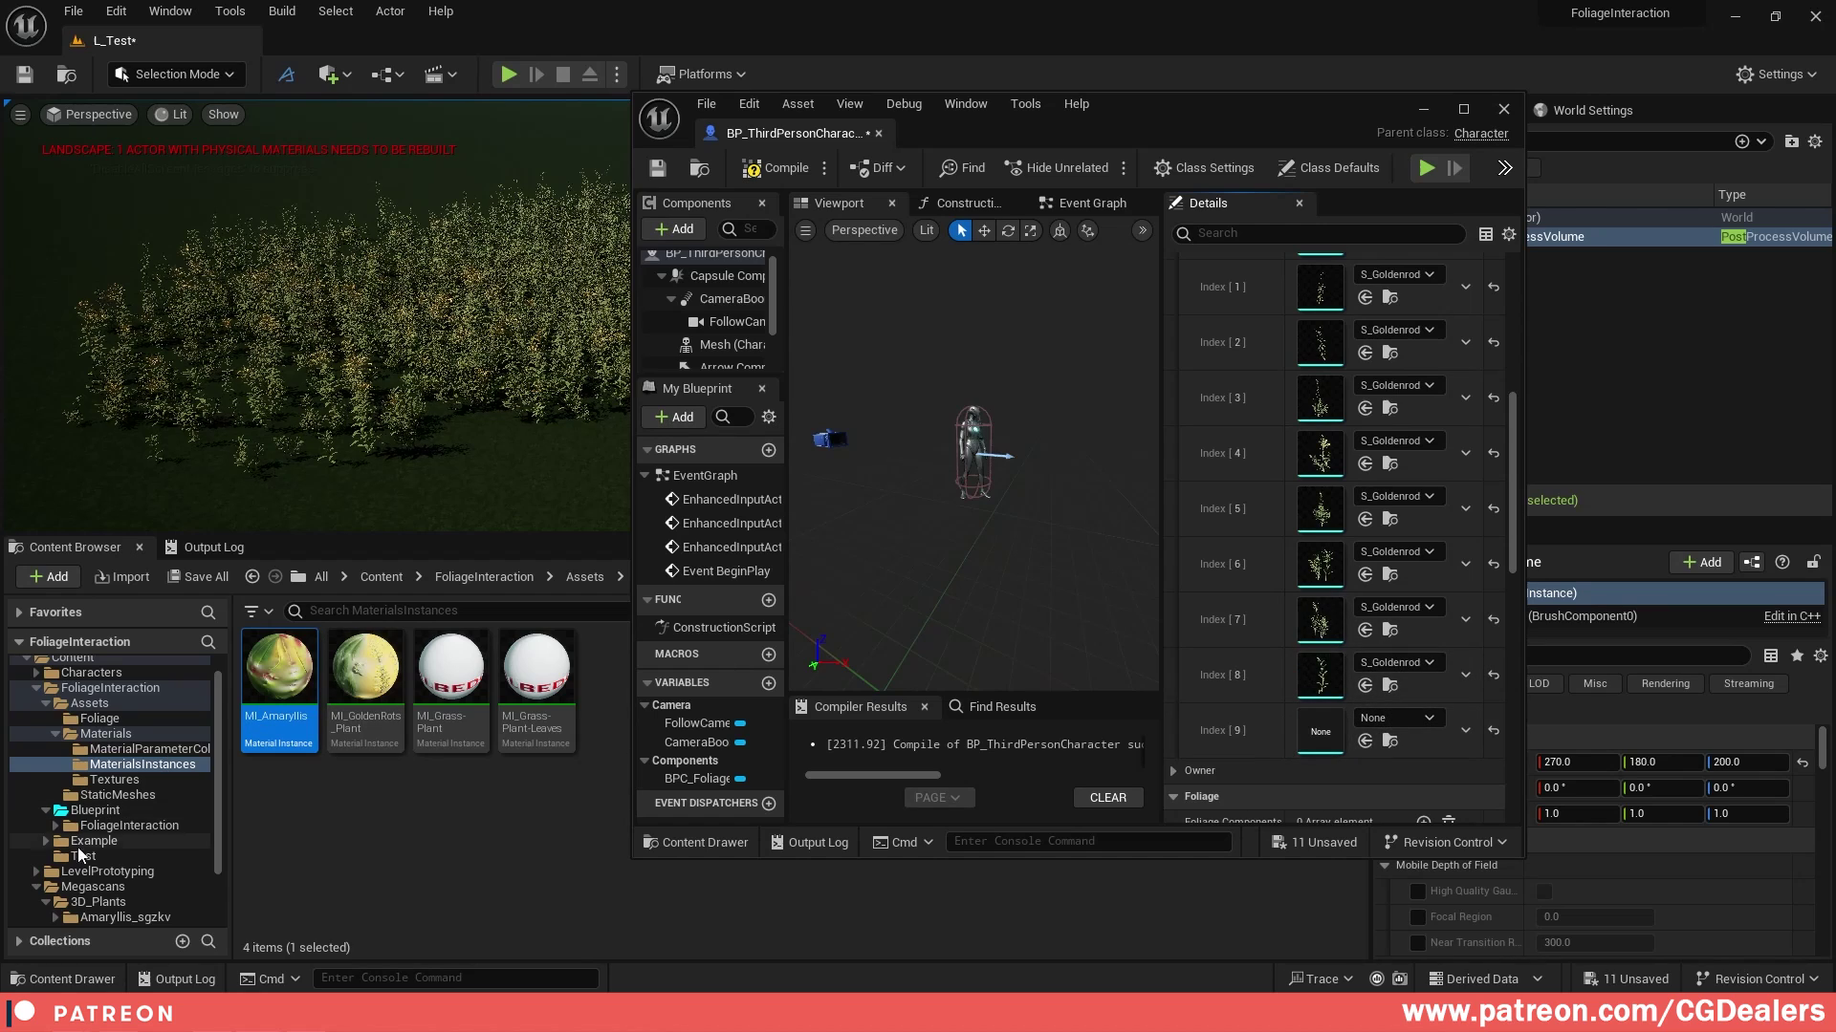
scroll(78, 847, "down", 2)
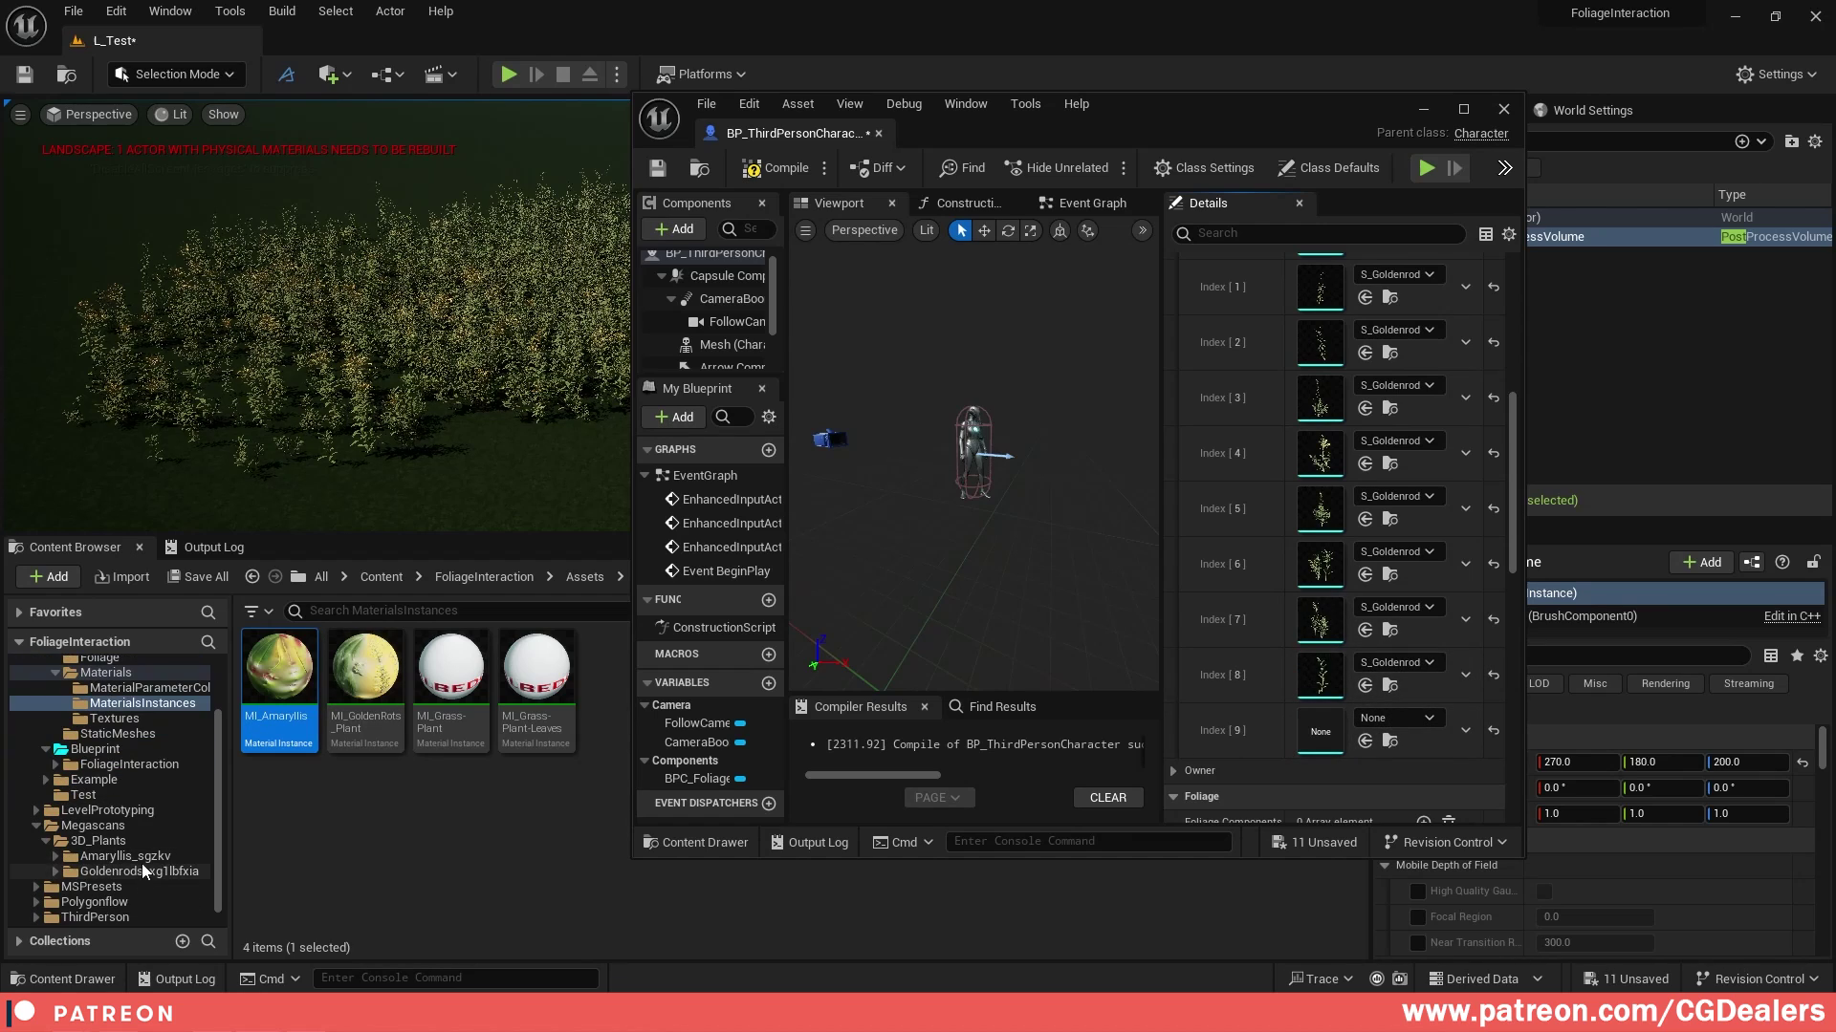
left_click(141, 858)
left_click(538, 690)
left_click_drag(542, 692, 1329, 734)
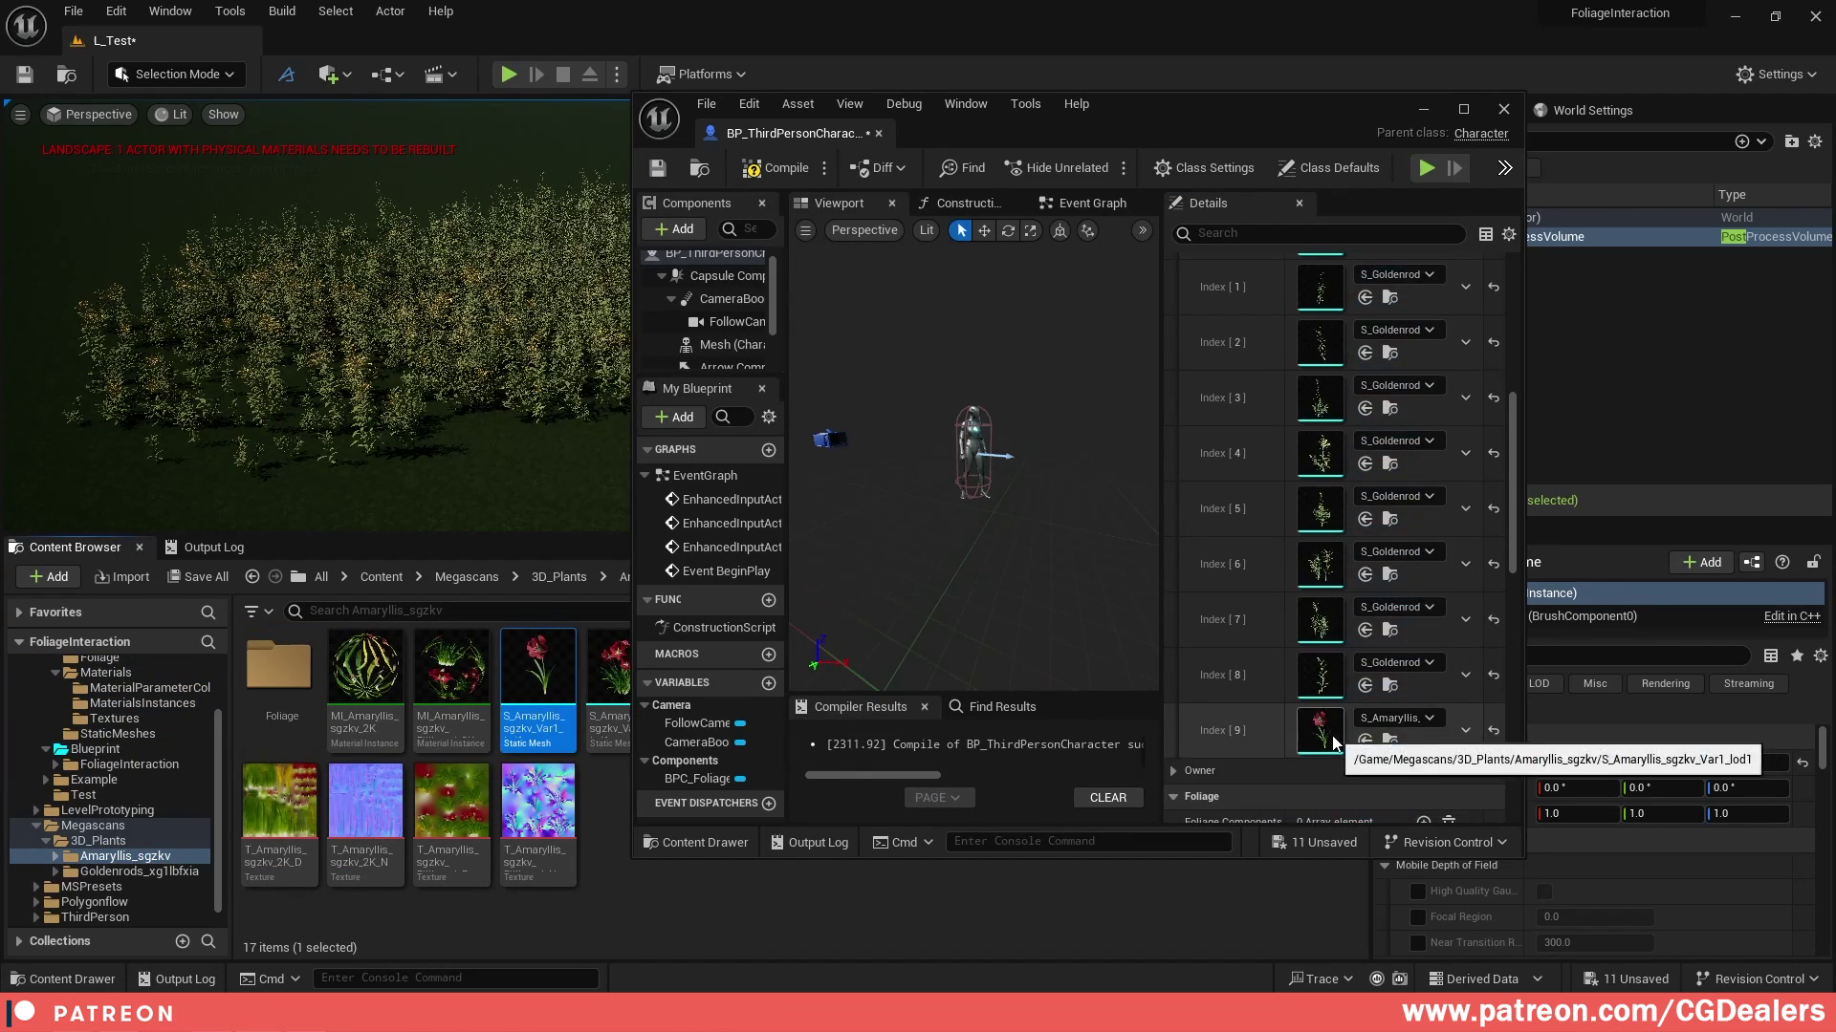
left_click(784, 168)
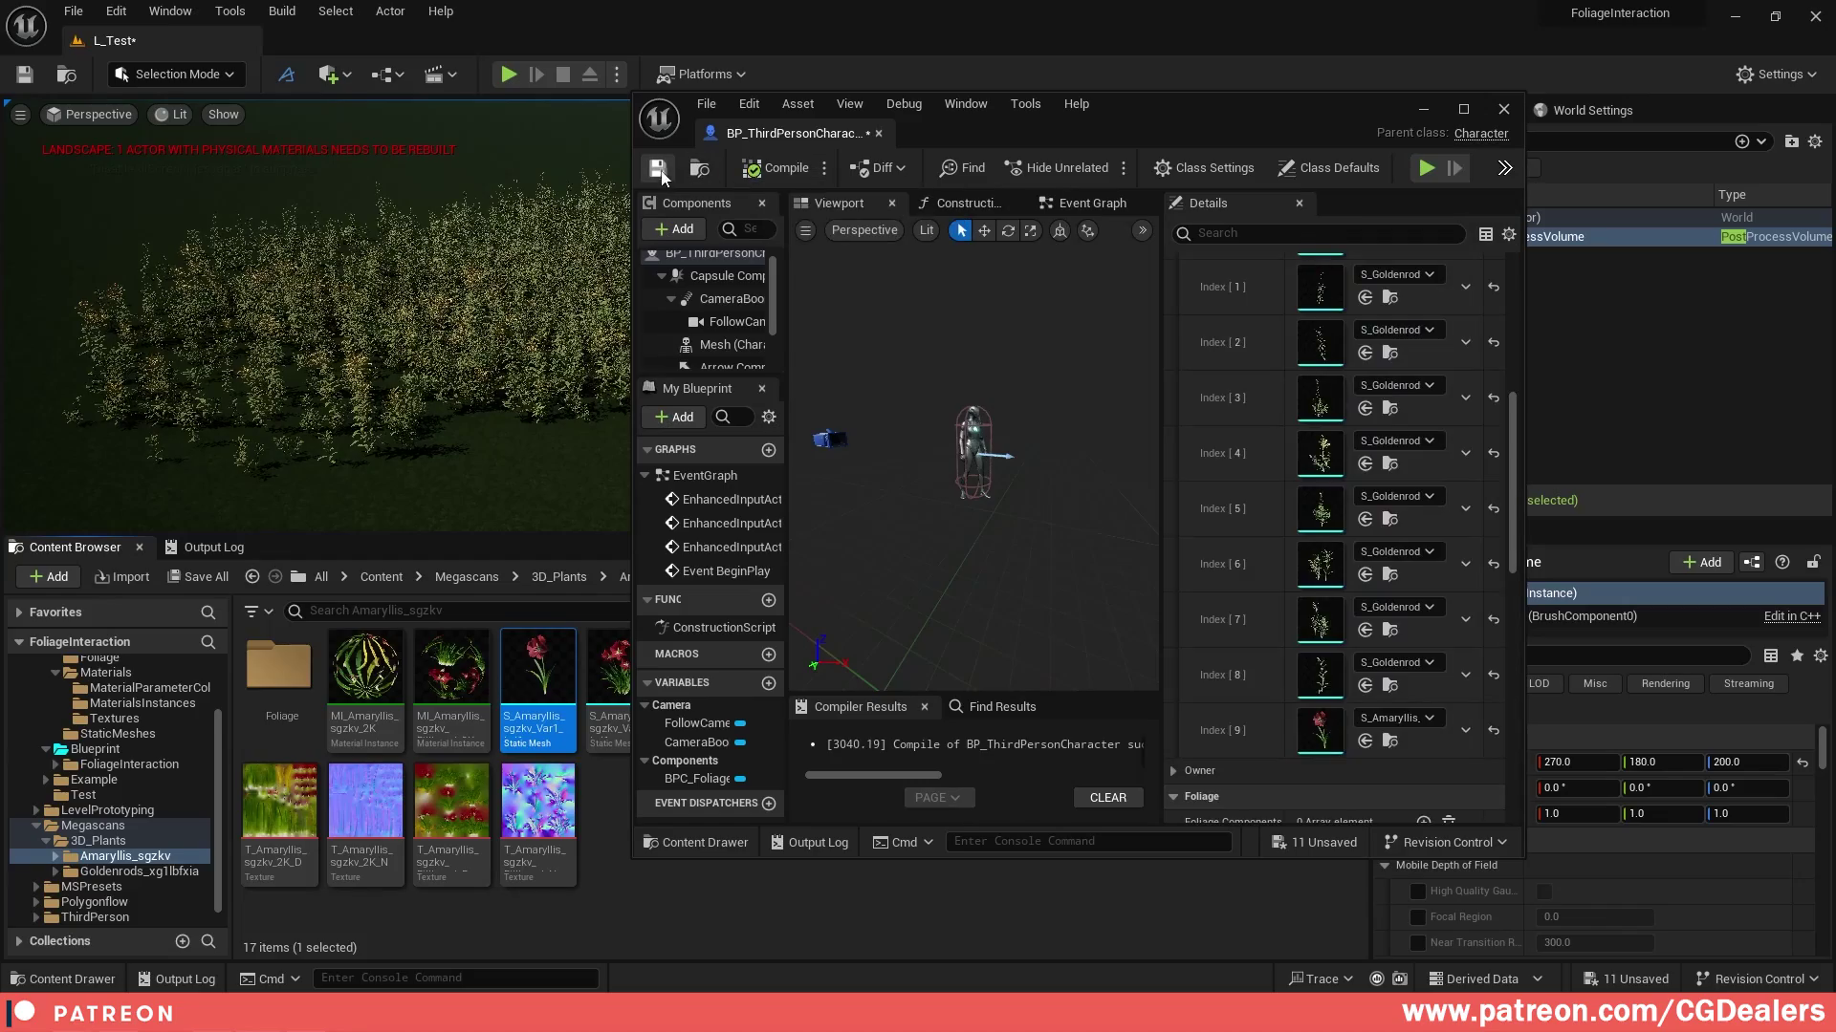
left_click(1504, 108)
Step: Switch to Foliage mode and add SMF_Amaryllis from the FoliageInteraction Assets Foliage folder to the foliage palette
left_click(178, 75)
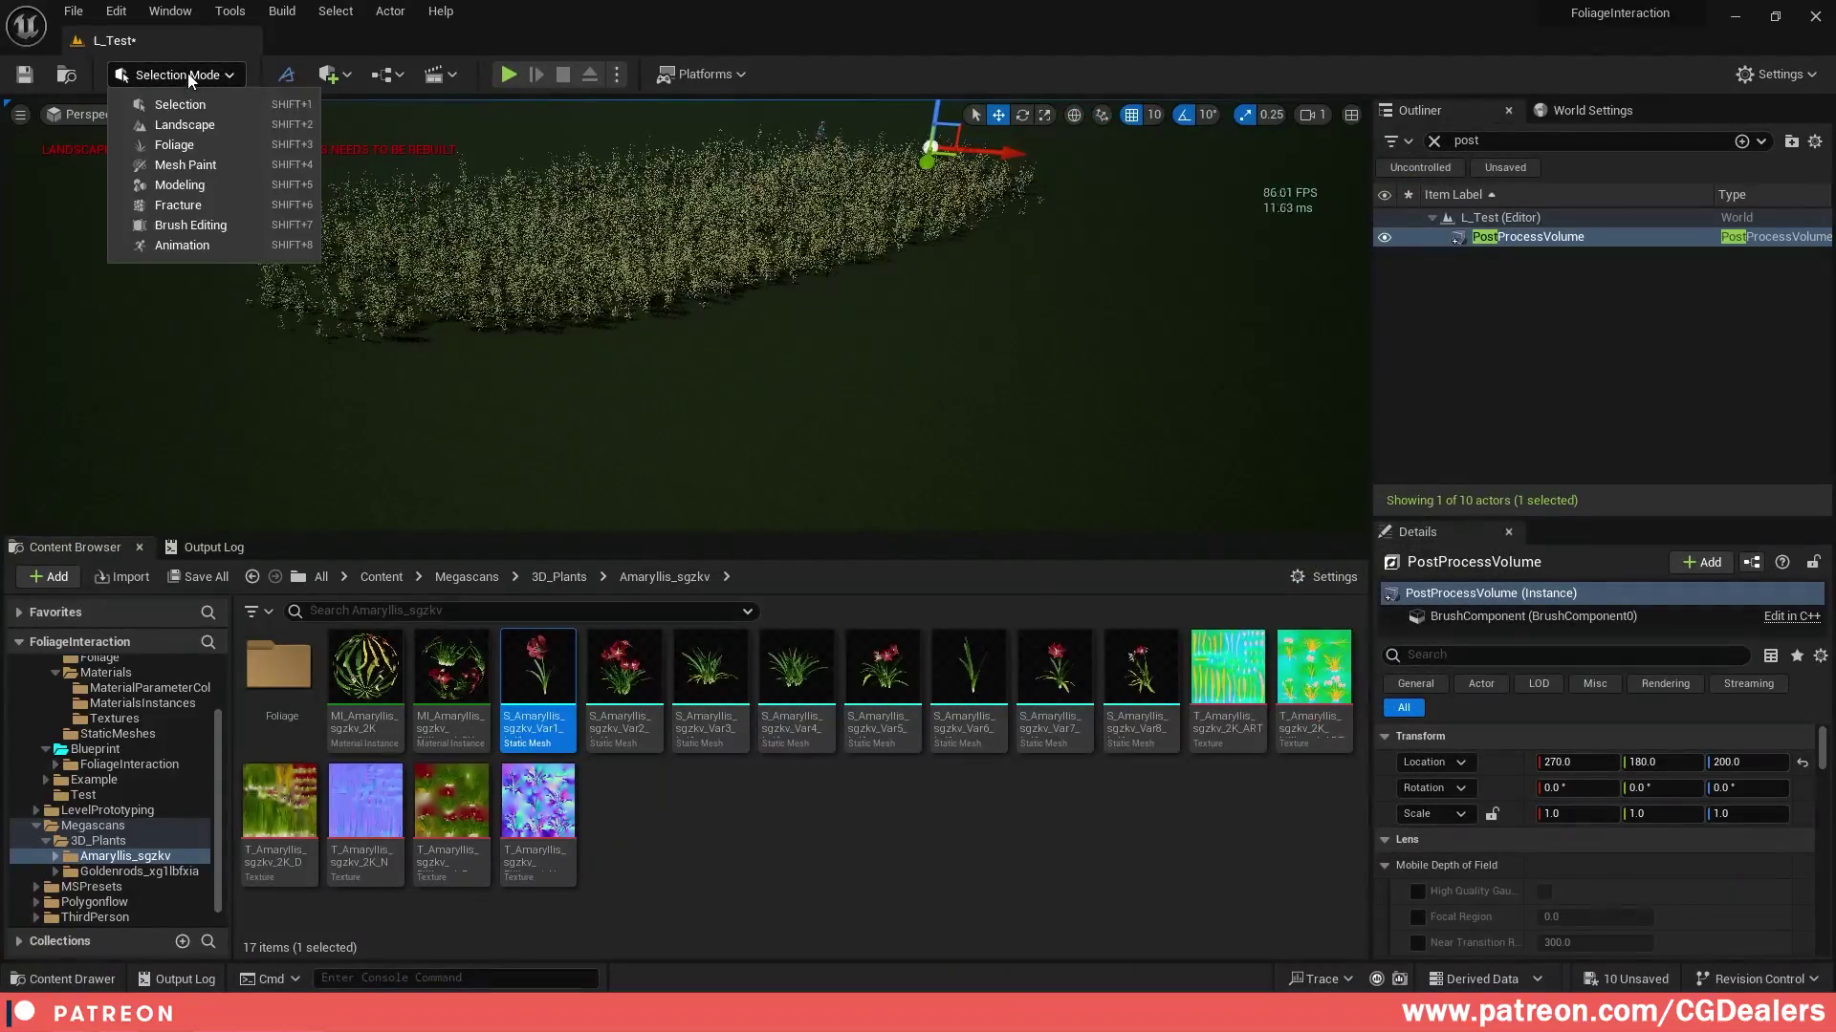
left_click(175, 145)
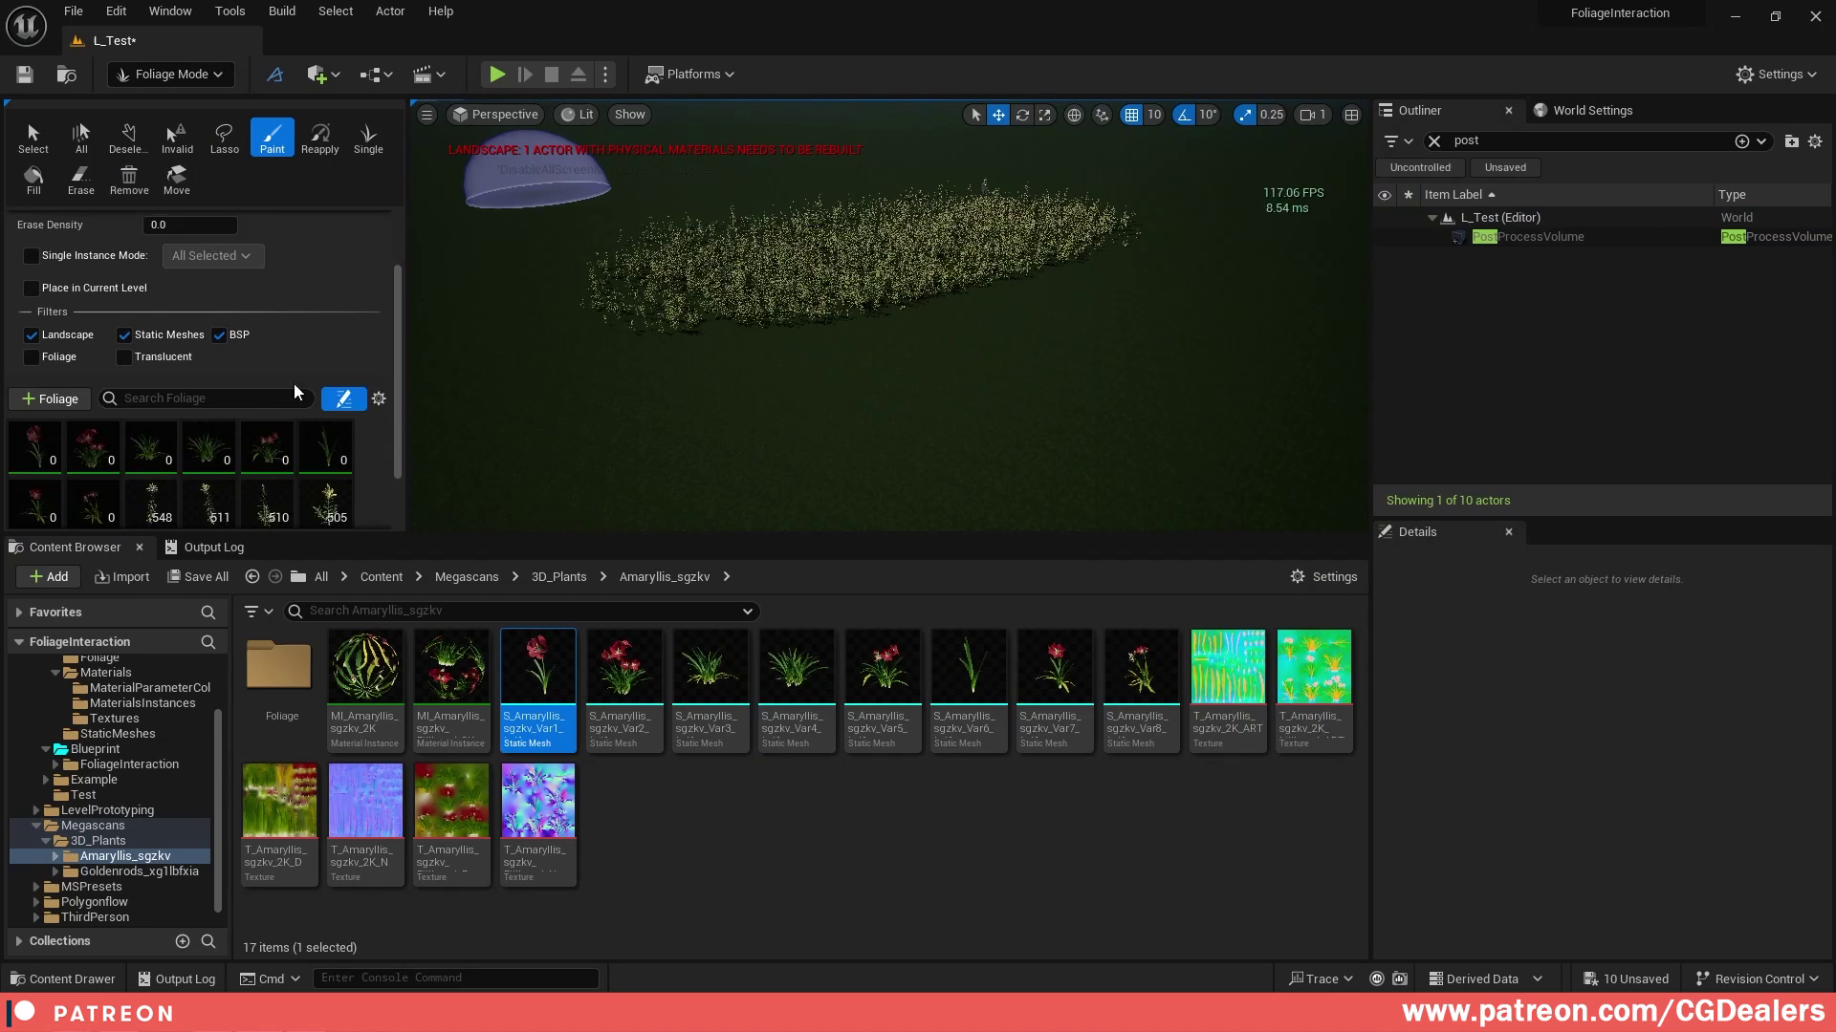
scroll(143, 746, "up", 2)
left_click(143, 743)
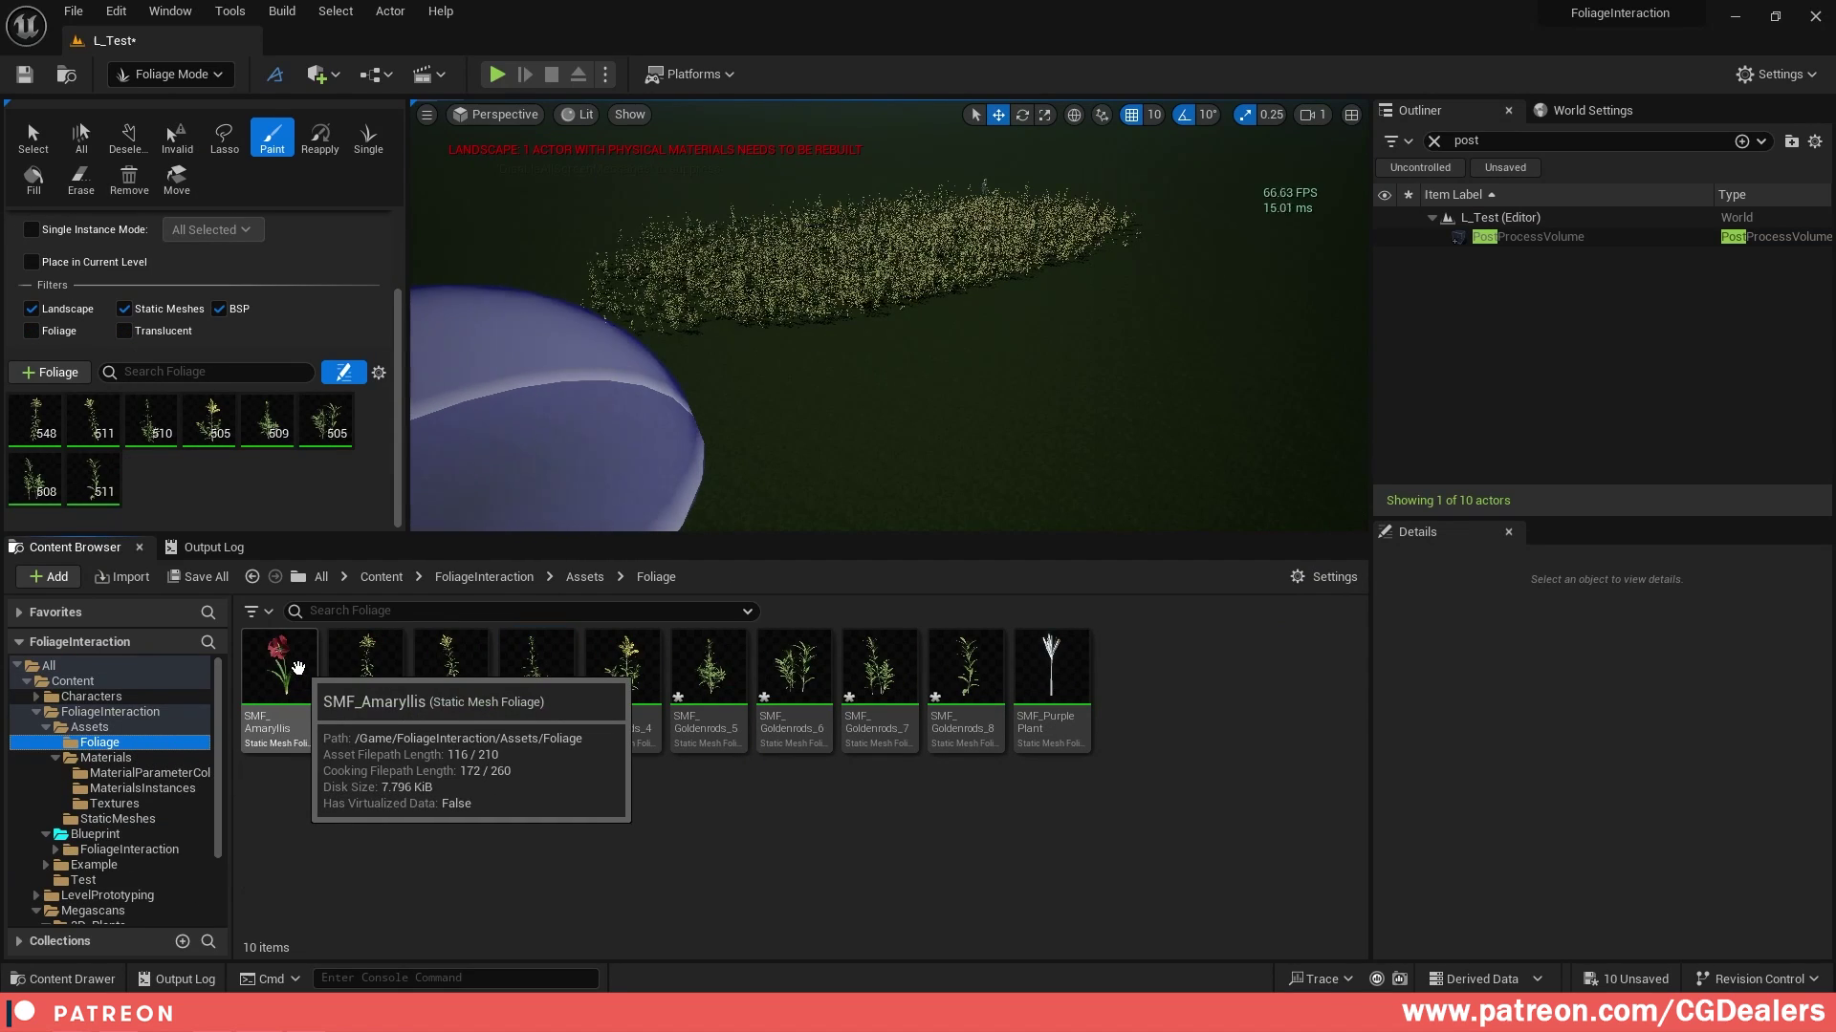
left_click_drag(299, 668, 238, 496)
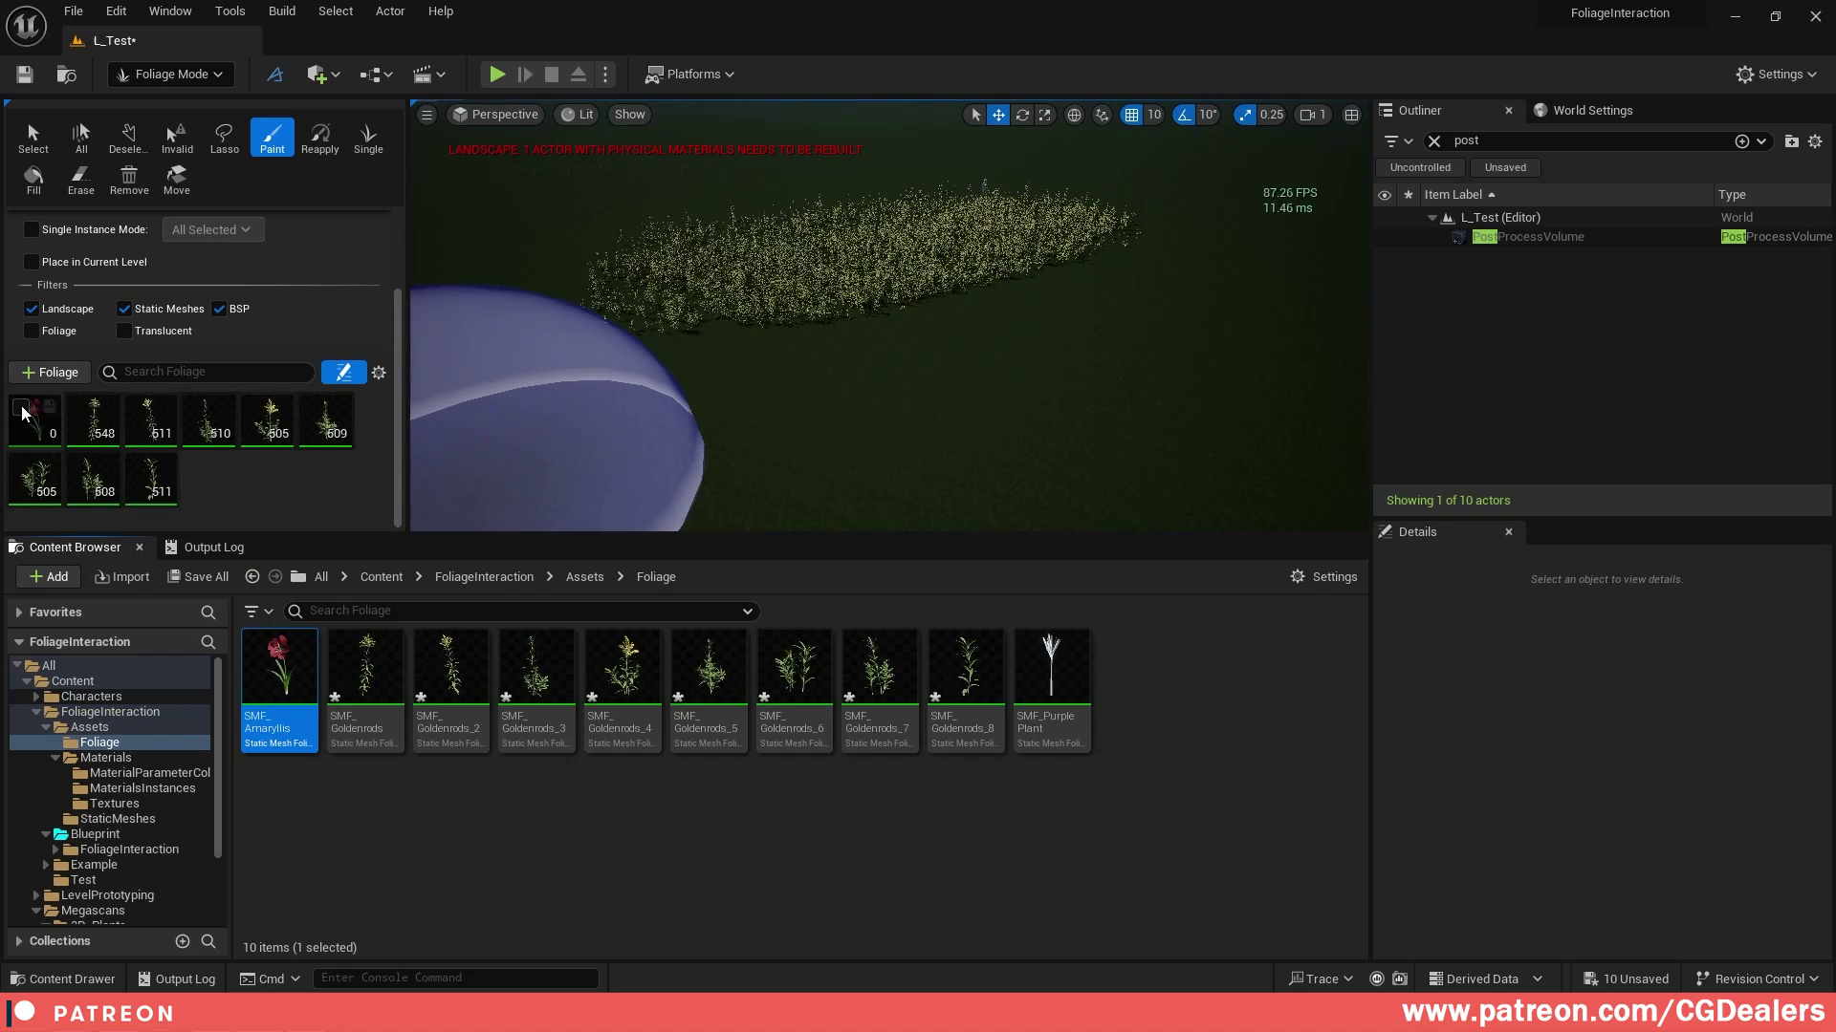
Step: Deactivate all eight SMF_Goldenrods types in the foliage palette and make SMF_Amaryllis the active type
left_click(93, 420)
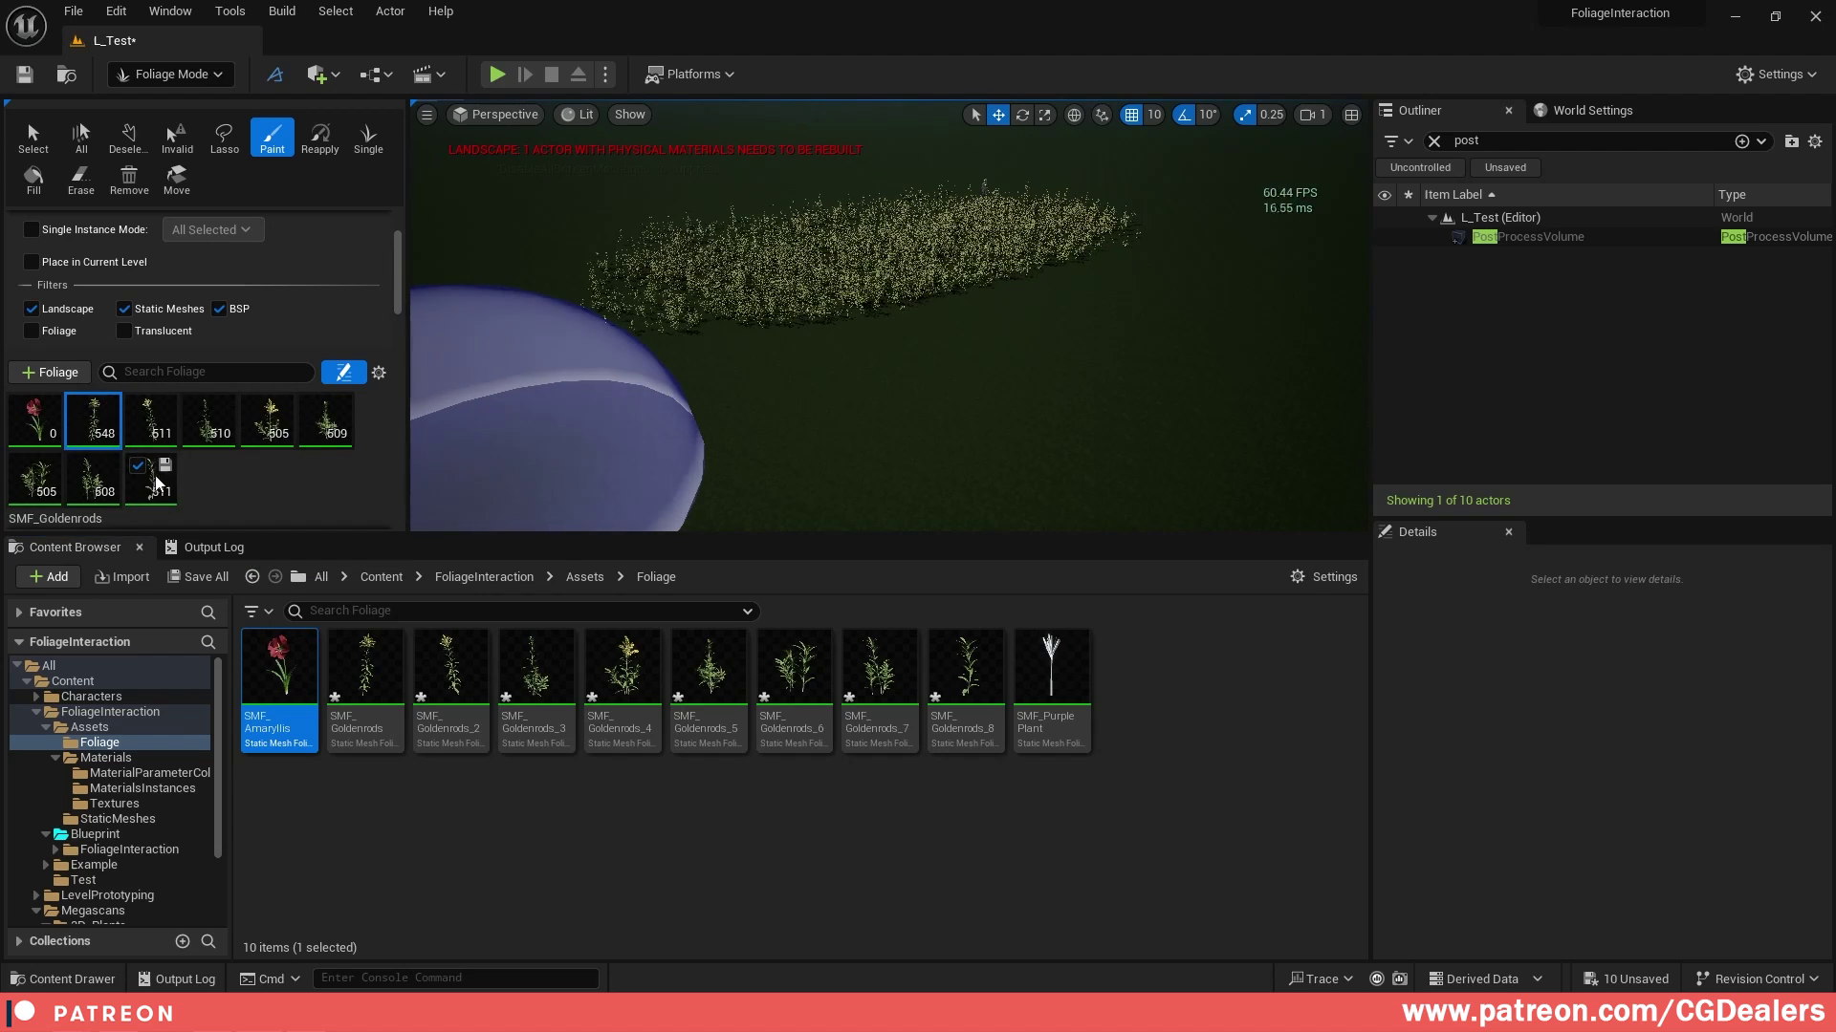
left_click(157, 483, "shift")
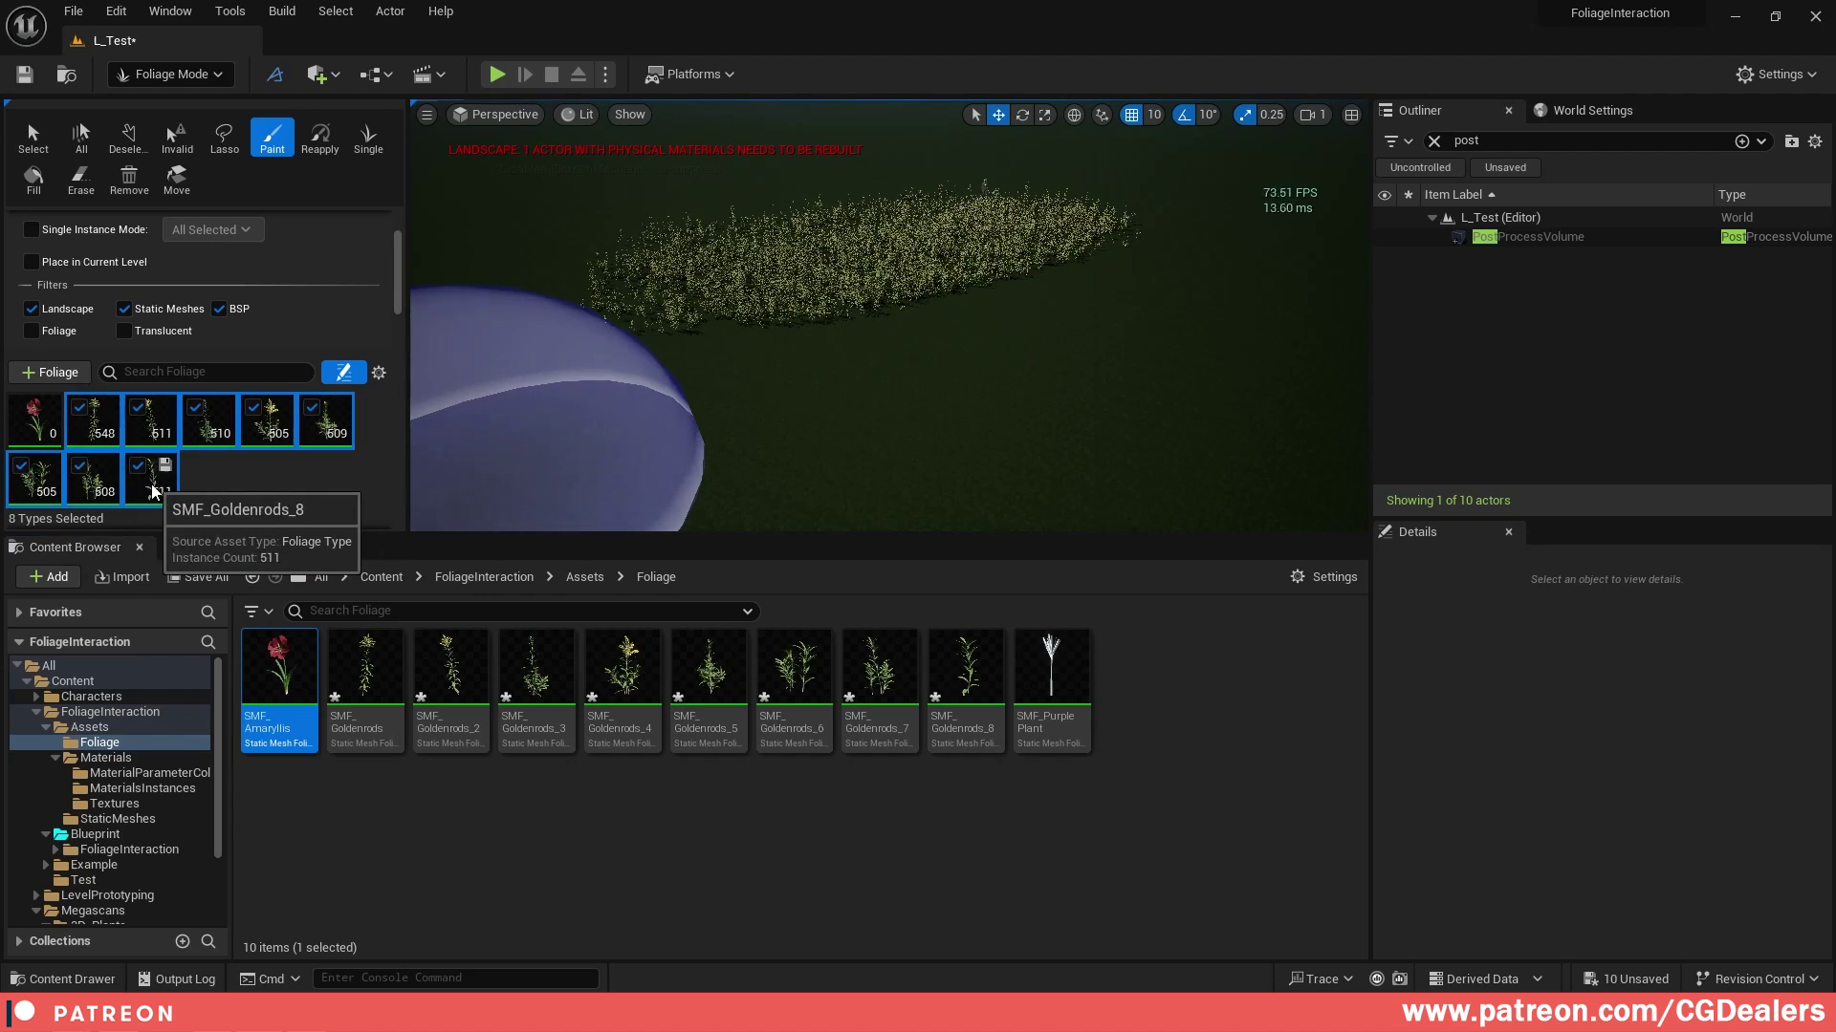
left_click(48, 435)
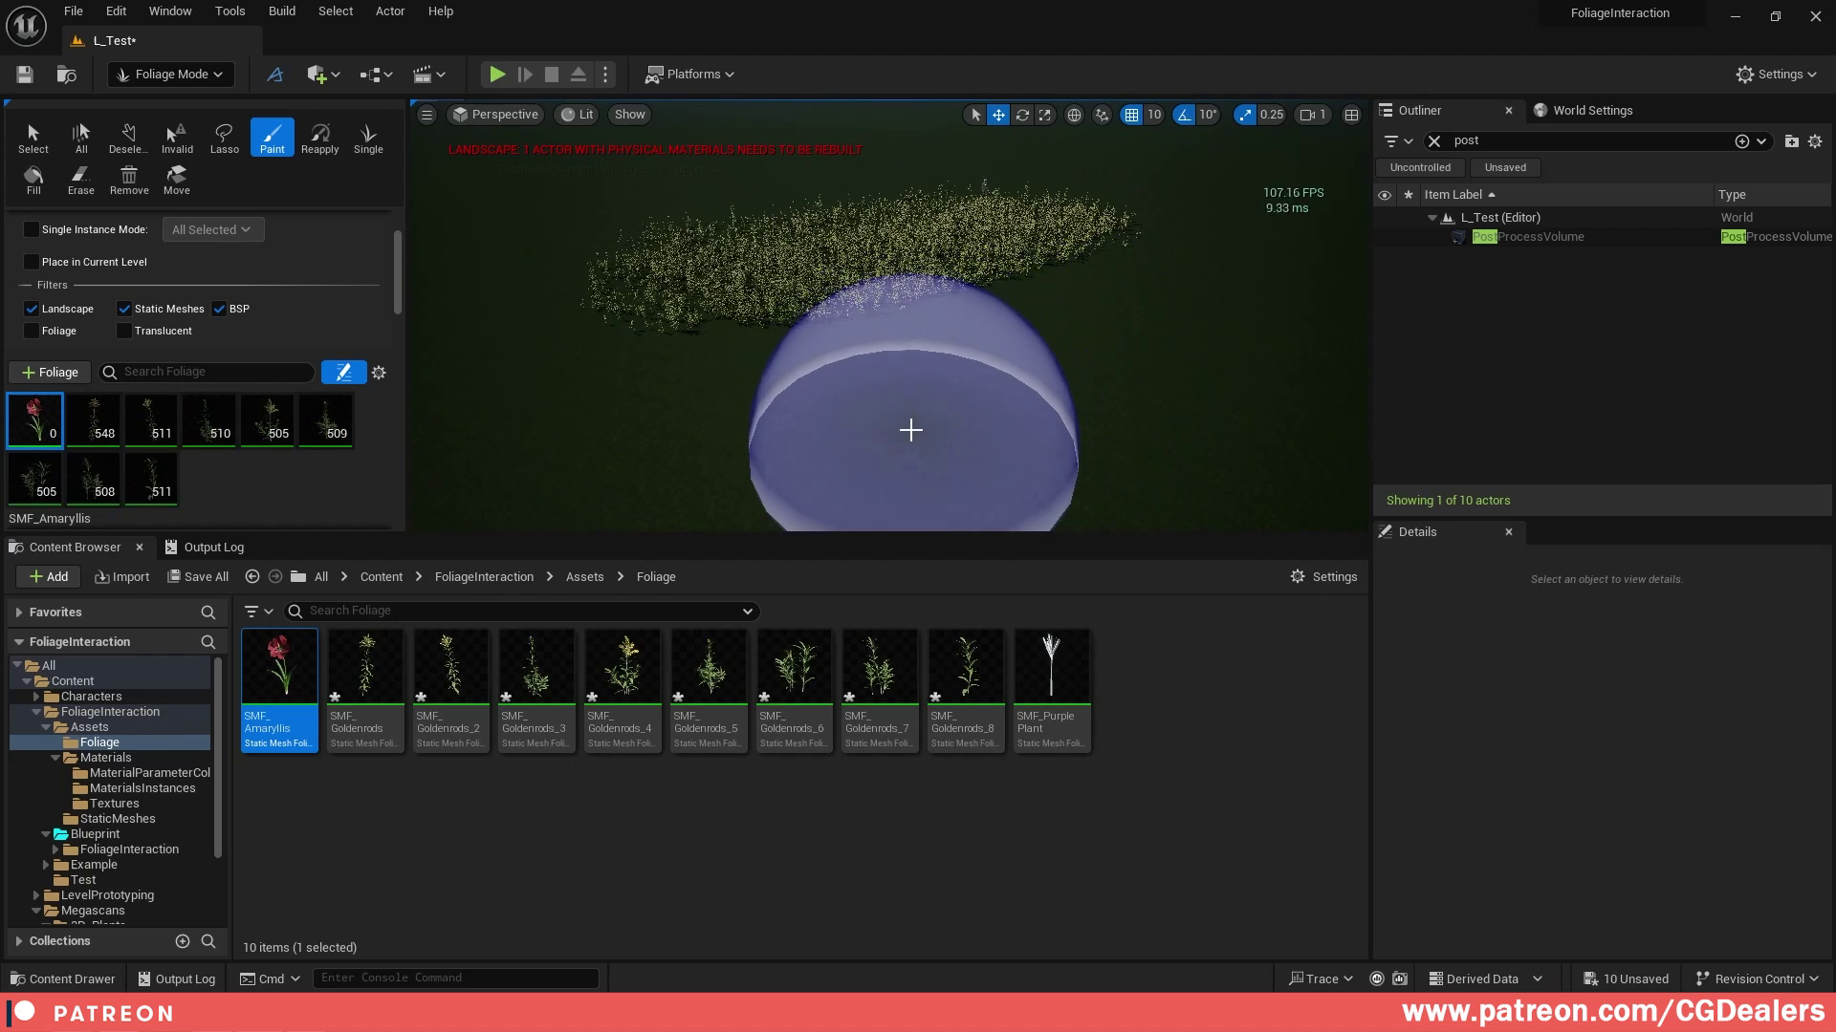
Step: Reduce the foliage brush size and paint a small patch of SMF_Amaryllis on the open ground beside the goldenrods
key("bracketleft")
key("bracketleft")
key("bracketleft")
key("bracketleft")
key("bracketleft")
key("bracketleft")
key("bracketleft")
key("bracketleft")
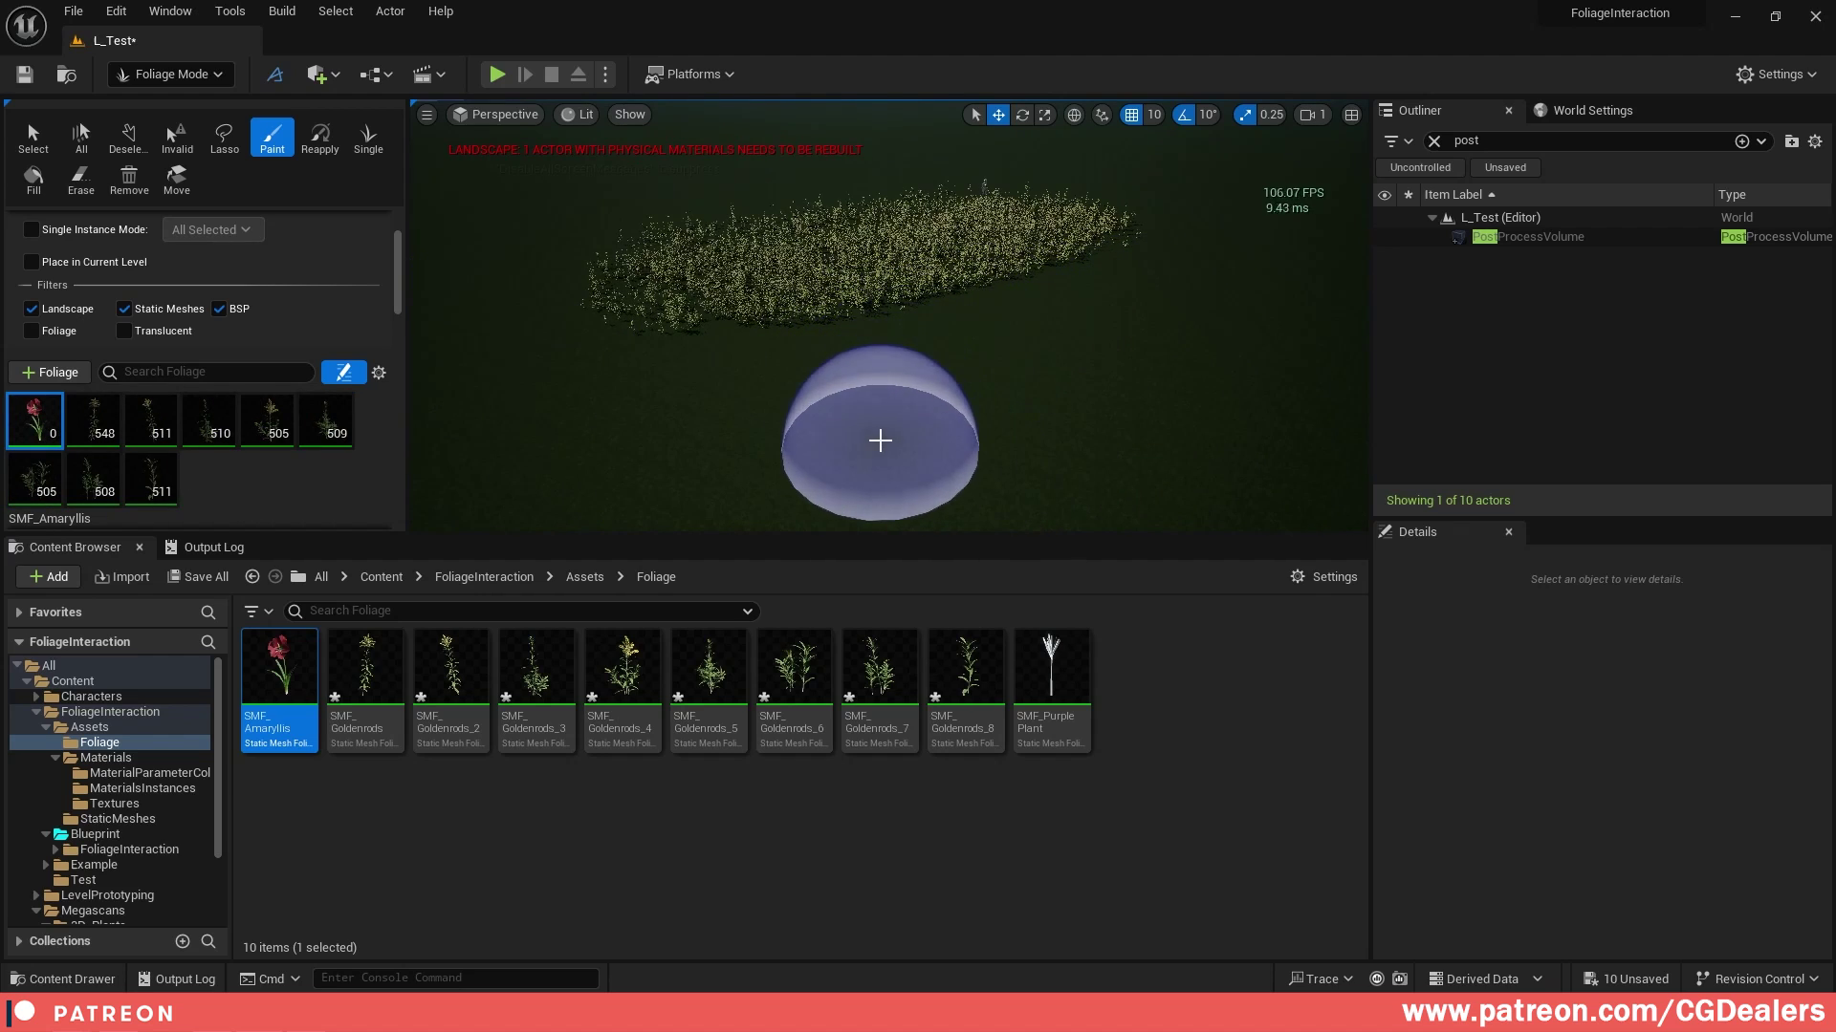
left_click_drag(877, 439, 959, 430)
mouse_move(959, 430)
right_mouse_down()
mouse_move(959, 459)
mouse_move(928, 469)
right_mouse_up()
scroll(867, 380, "down", 5)
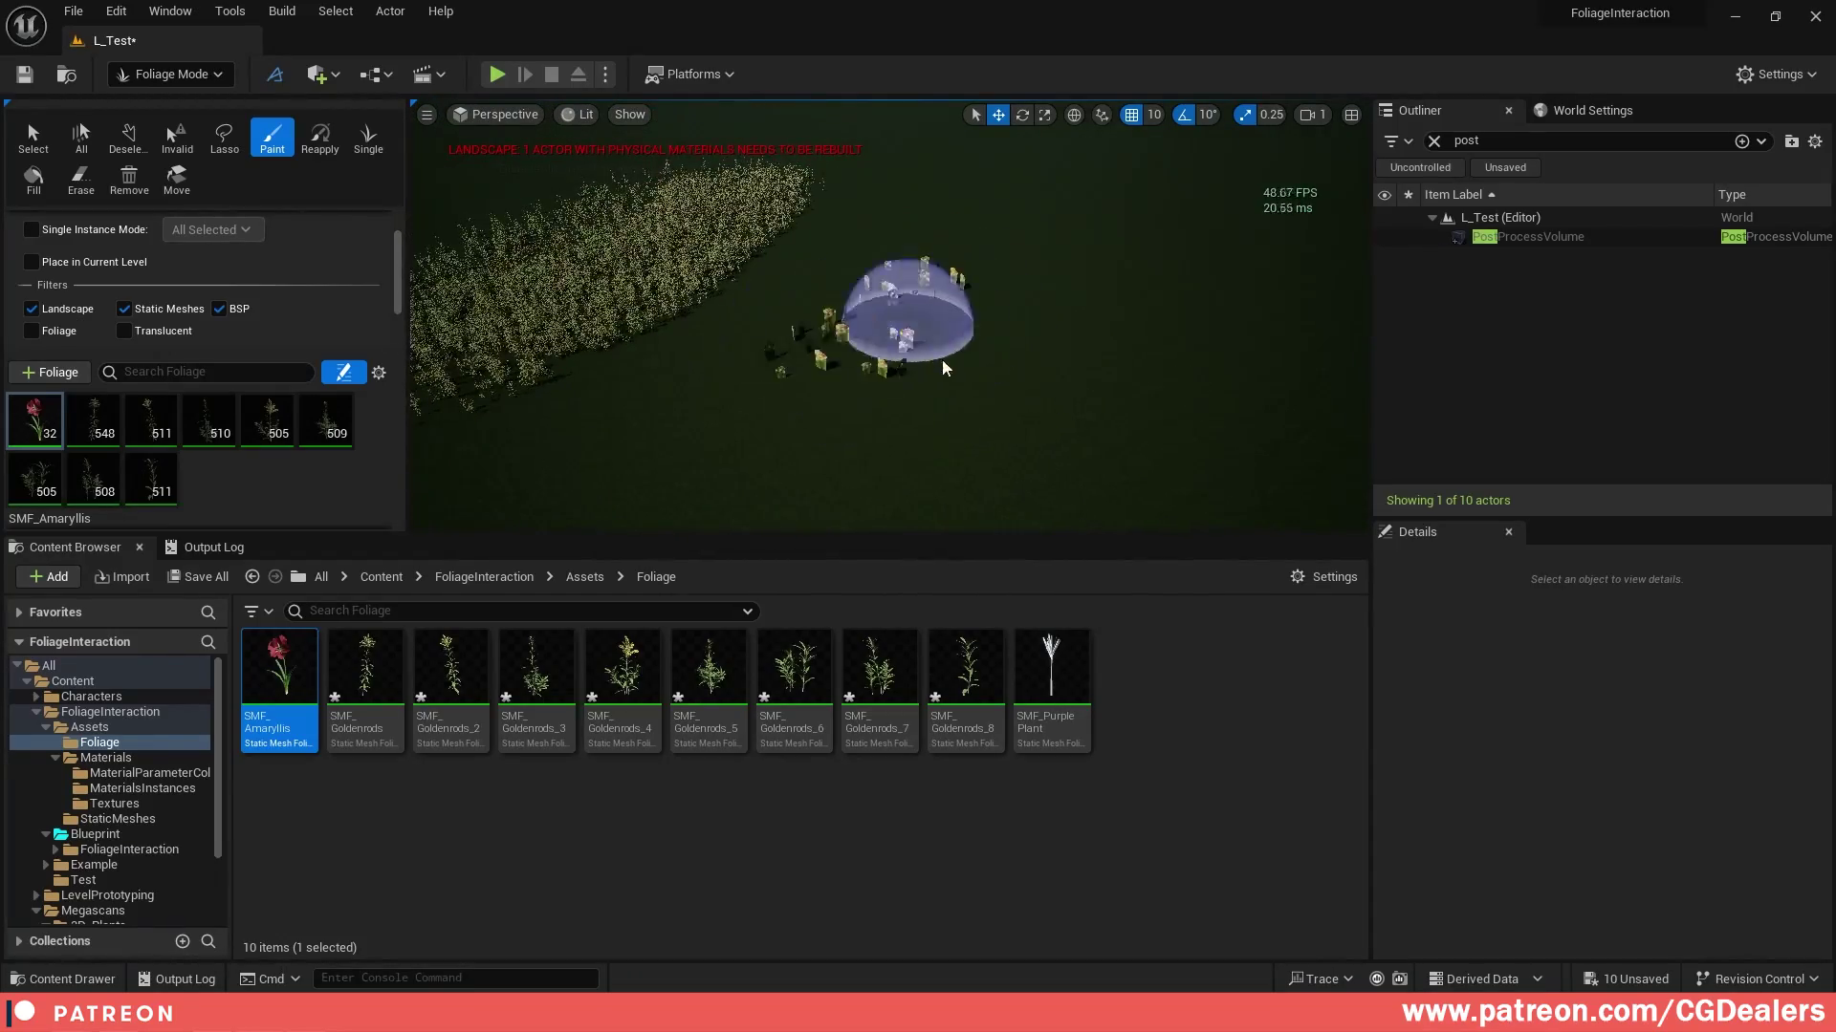
mouse_move(942, 360)
right_mouse_down()
mouse_move(932, 420)
mouse_move(918, 333)
right_mouse_up()
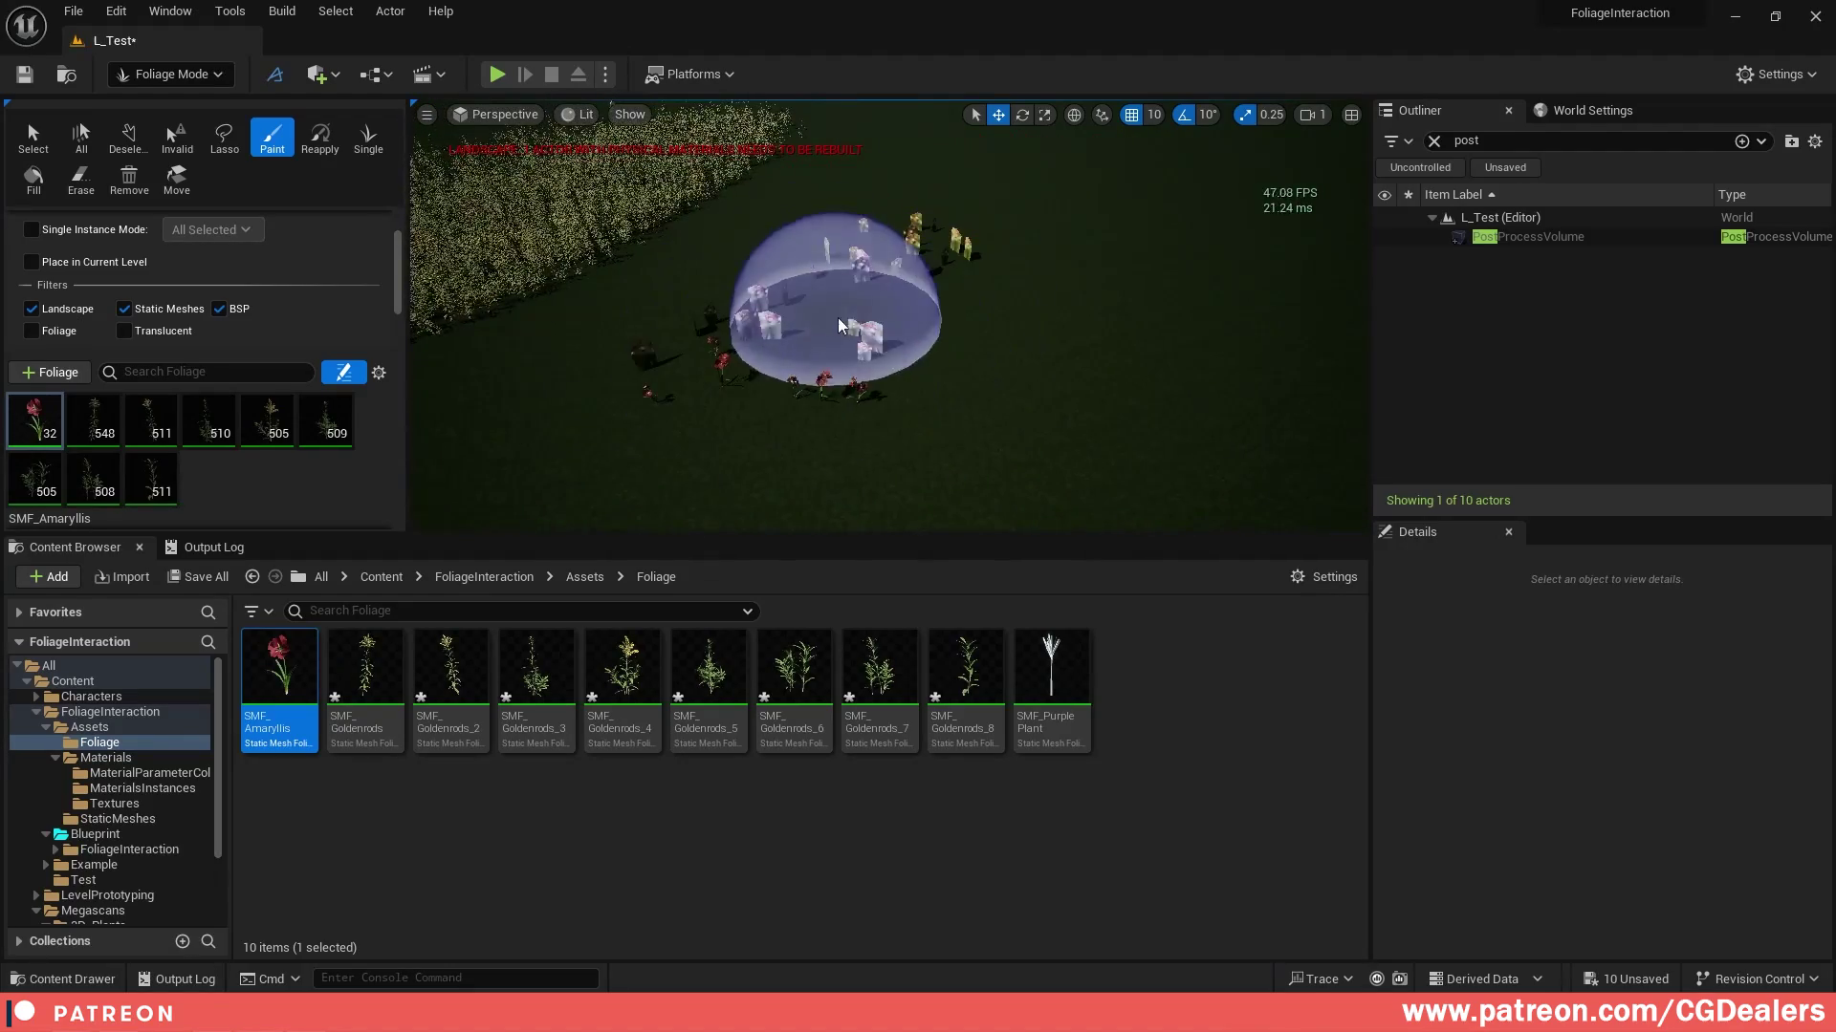
Step: Open the S_Amaryllis_sgzkv_Var1 static mesh from the Megascans Amaryllis_sgzkv folder to check its materials
left_click(105, 757)
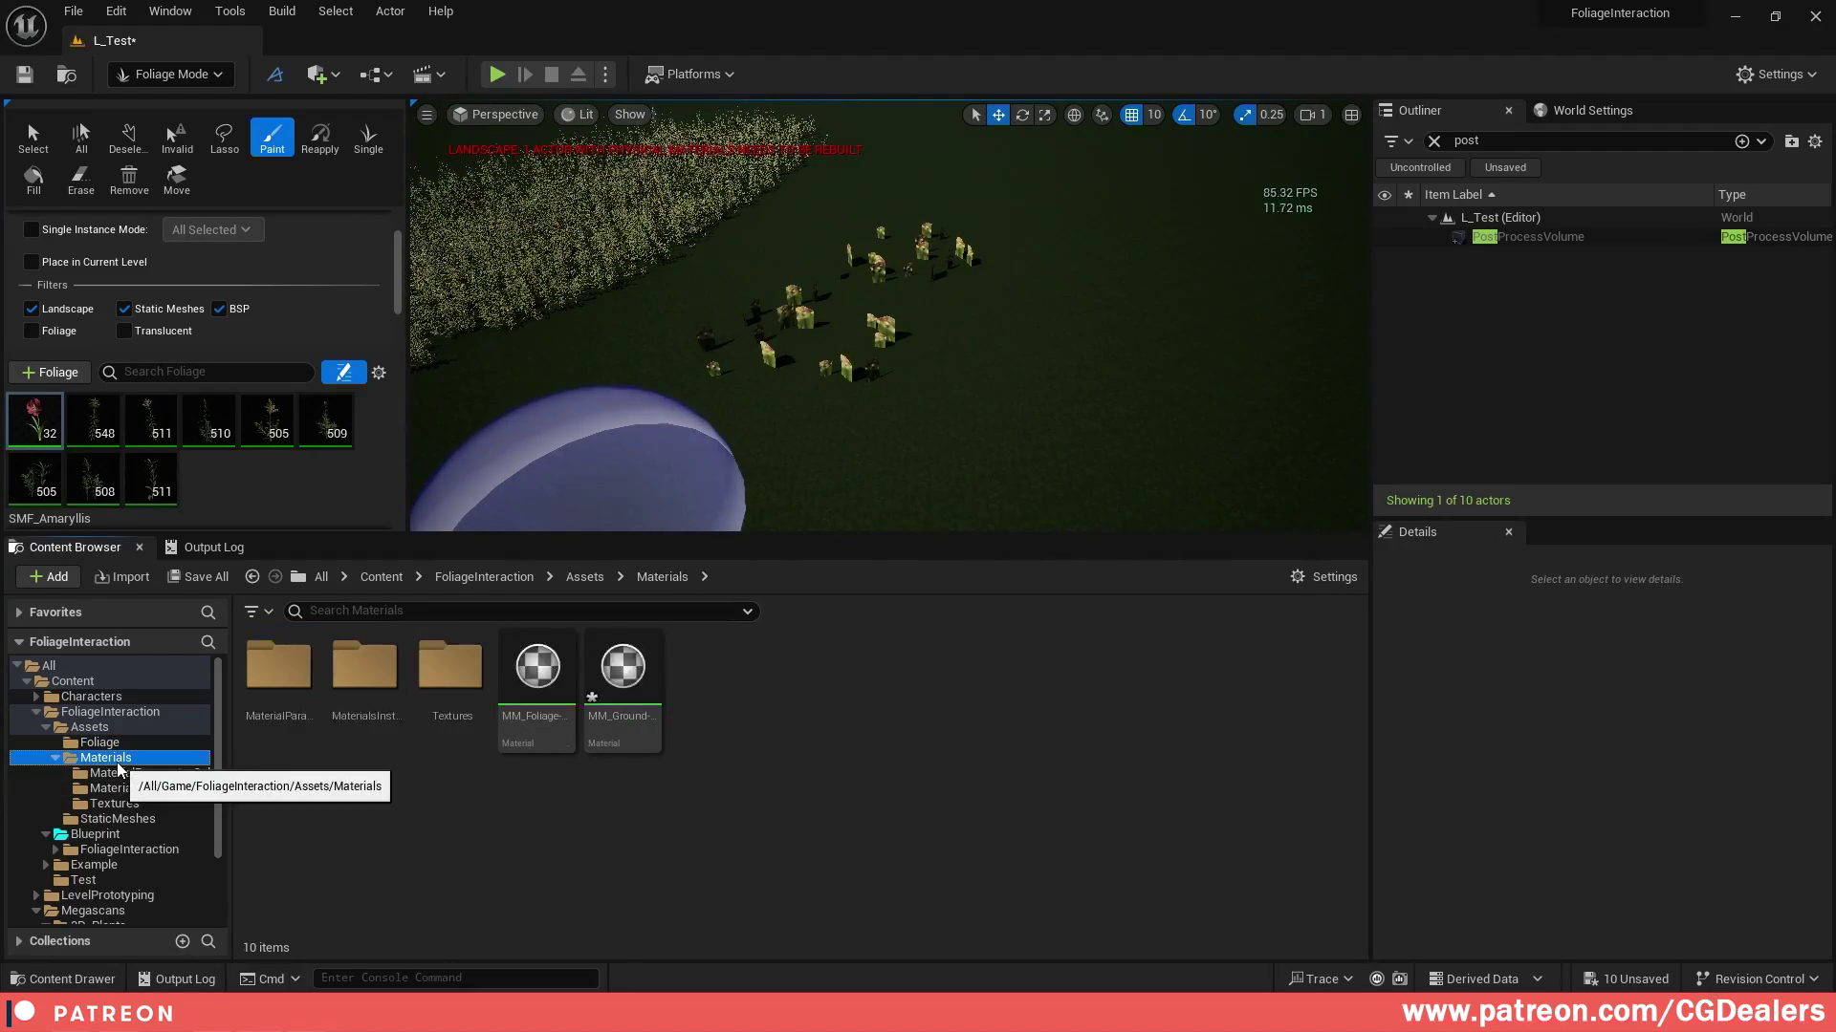
left_click(134, 788)
scroll(99, 856, "down", 3)
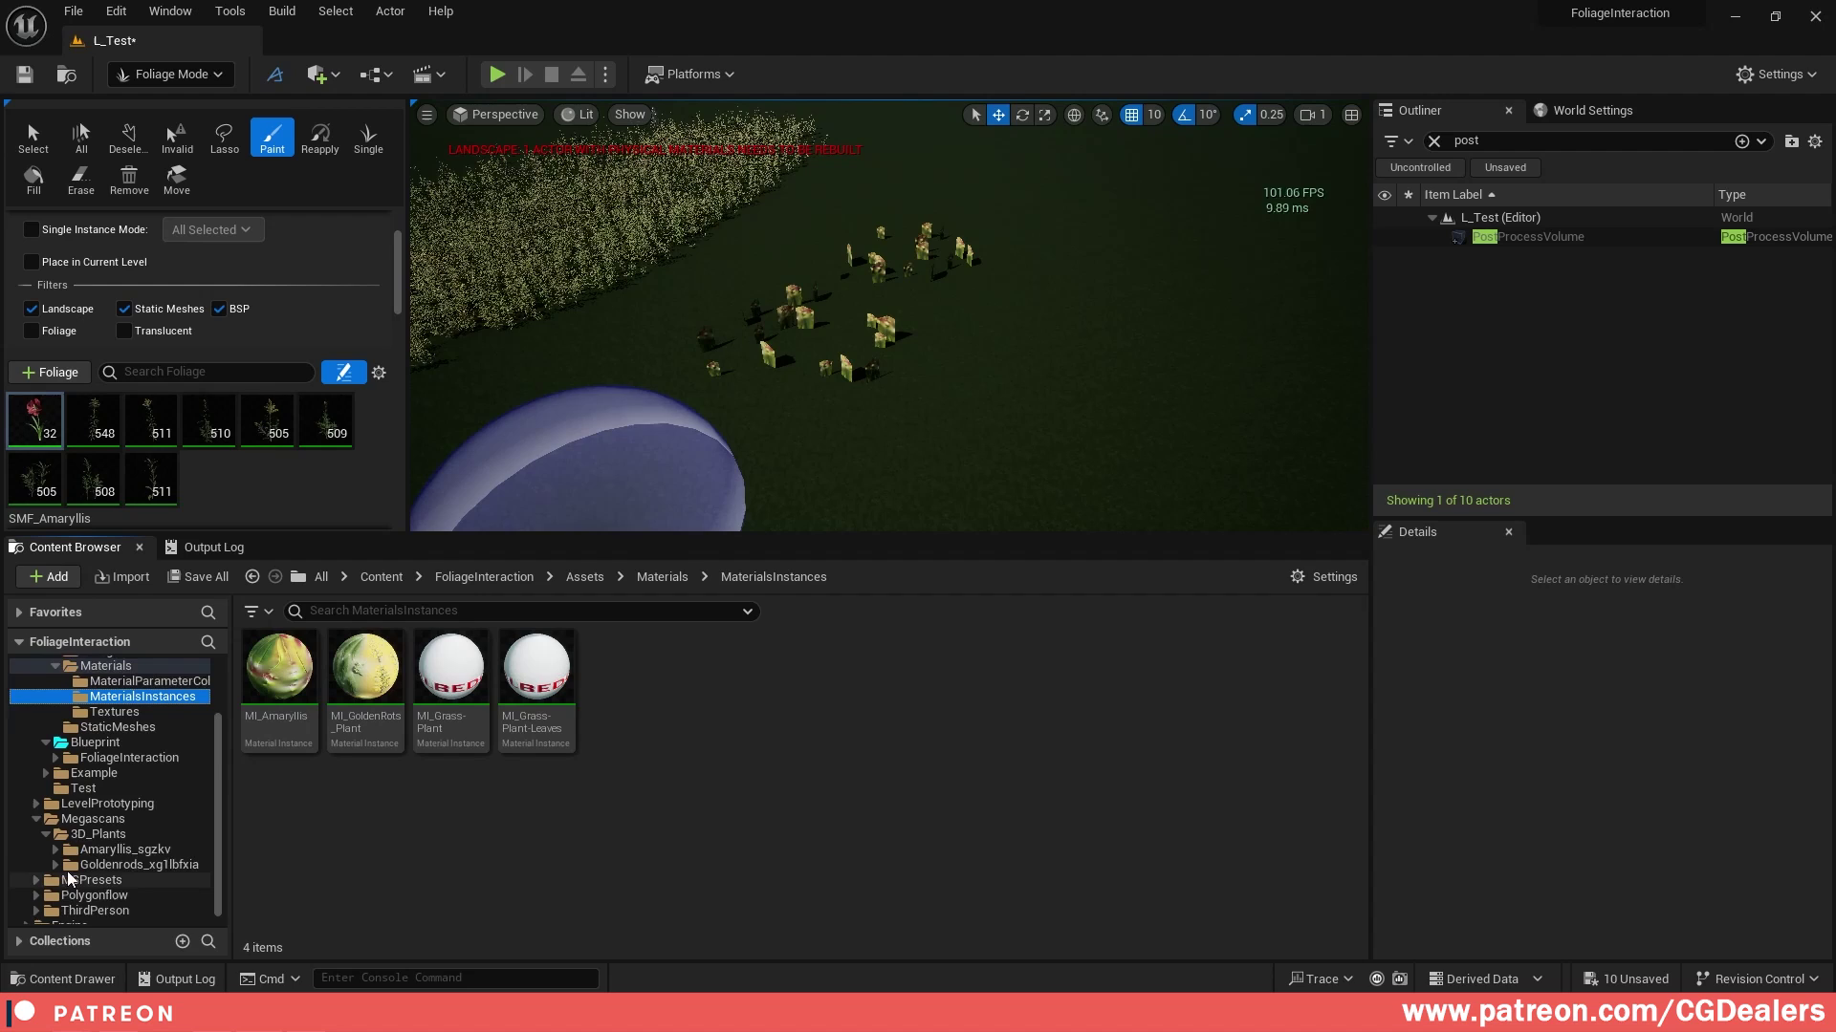
left_click(113, 843)
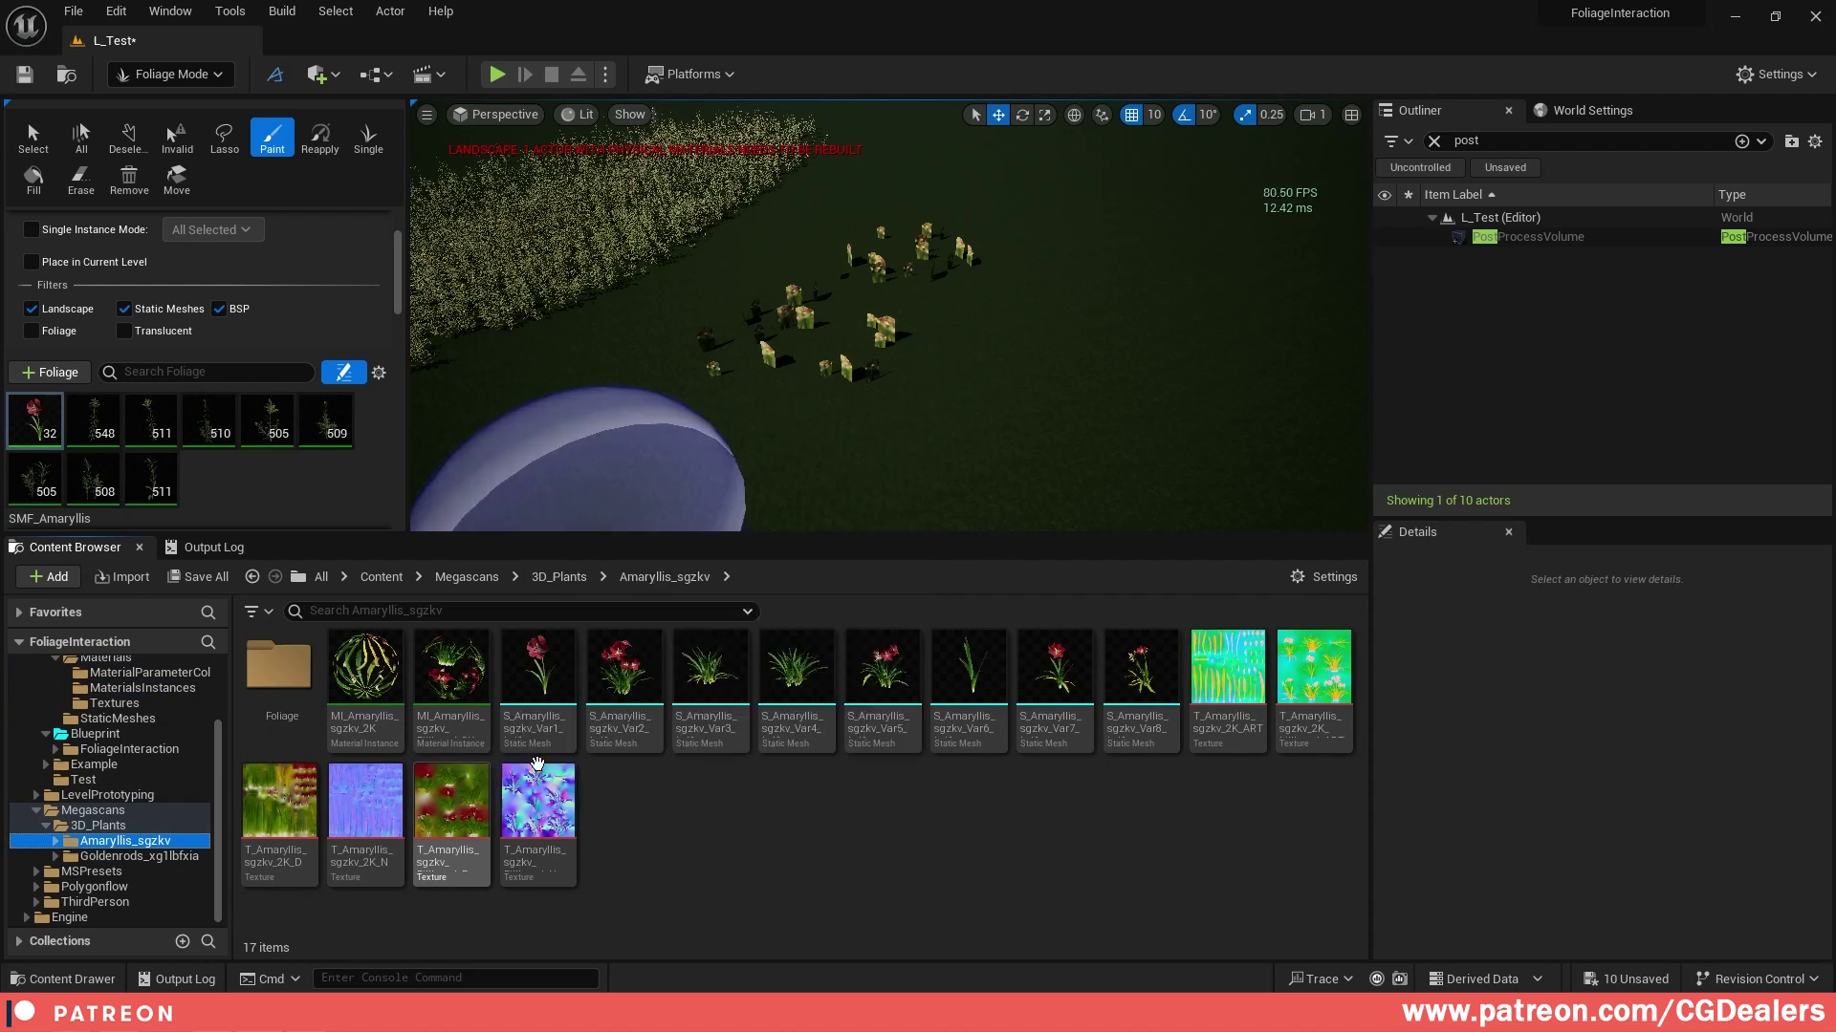
double_click(538, 674)
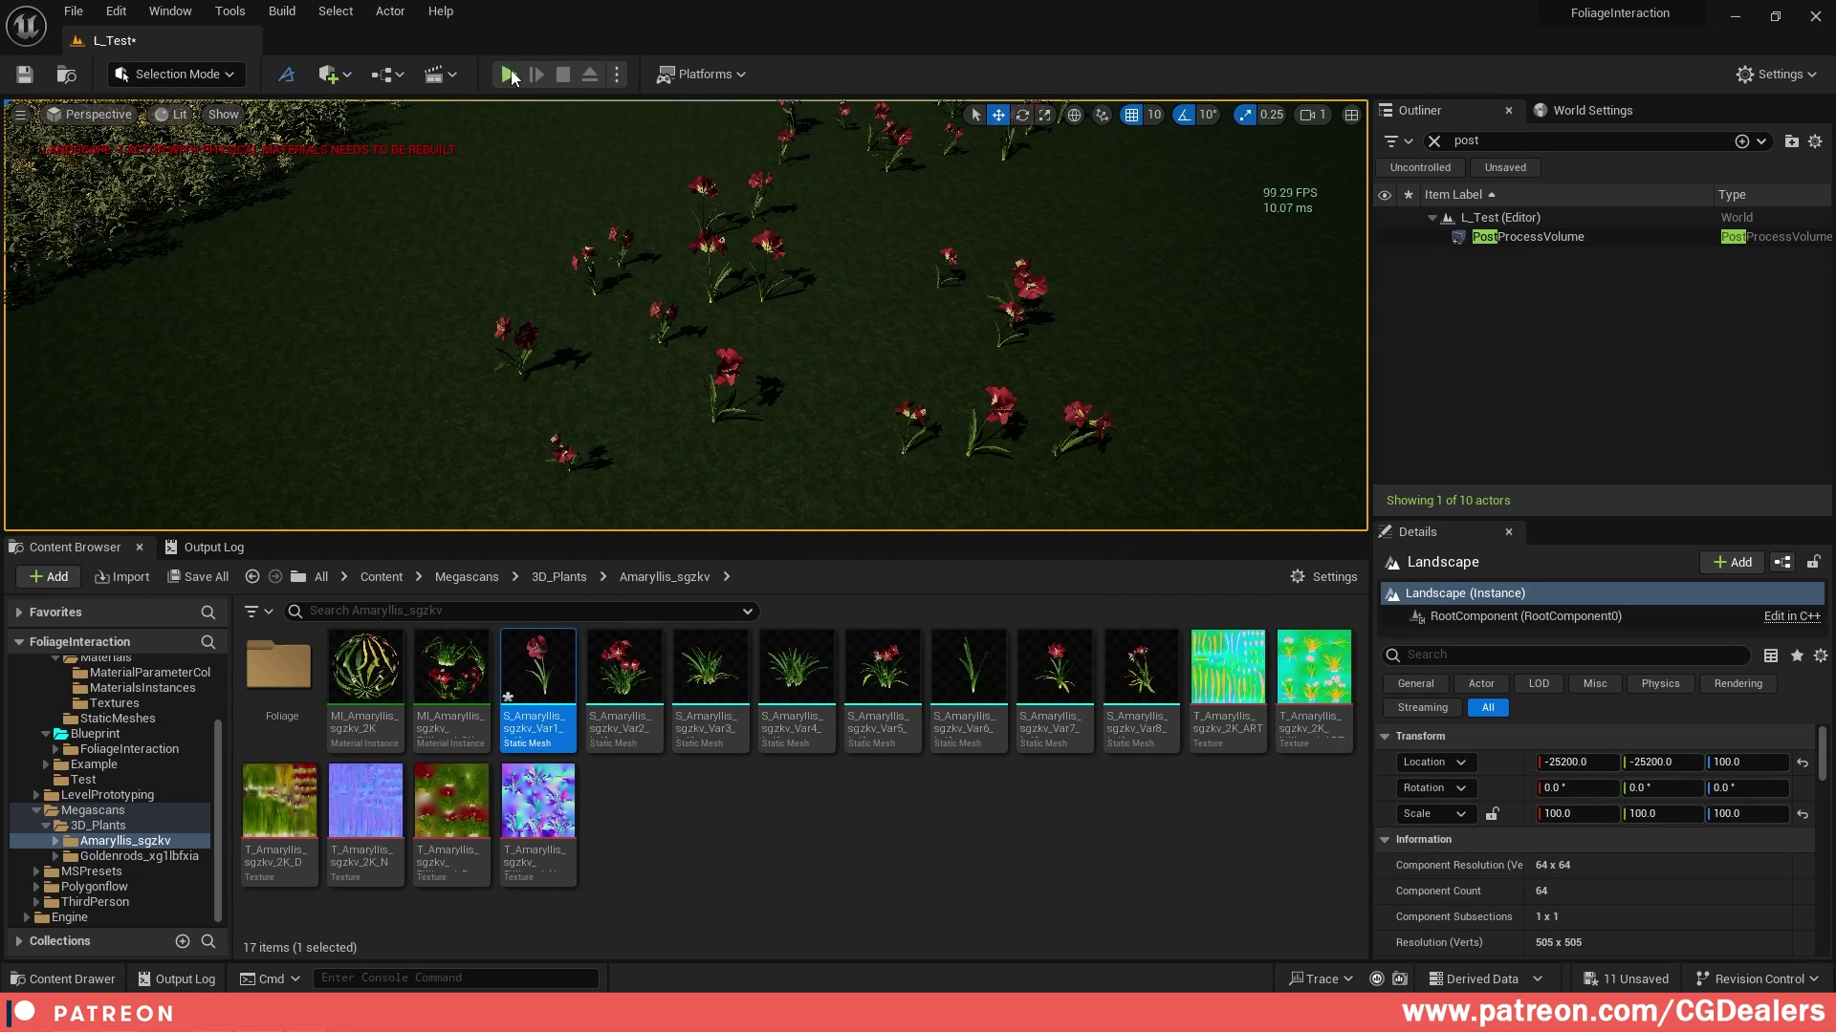
Step: Play the level in full screen and walk the character back and forth through the Amaryllis patch to test the foliage interaction
left_click(510, 74)
key("F11")
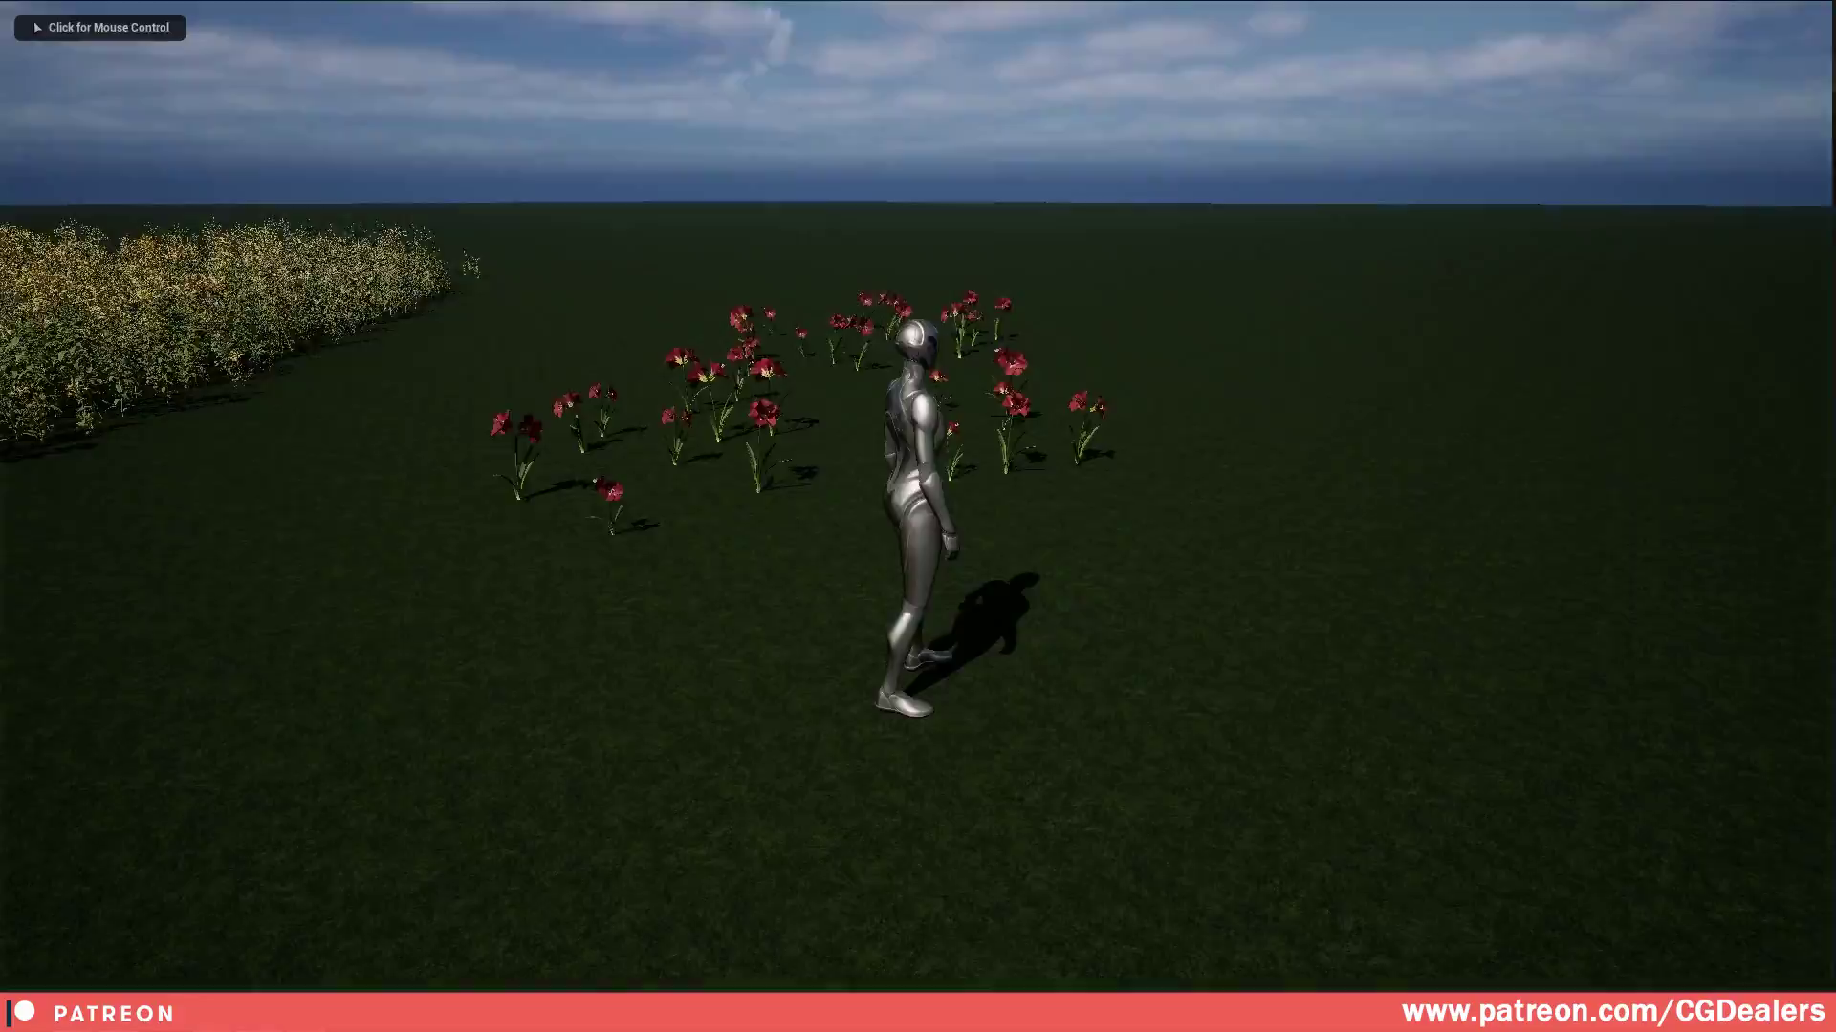
key("w")
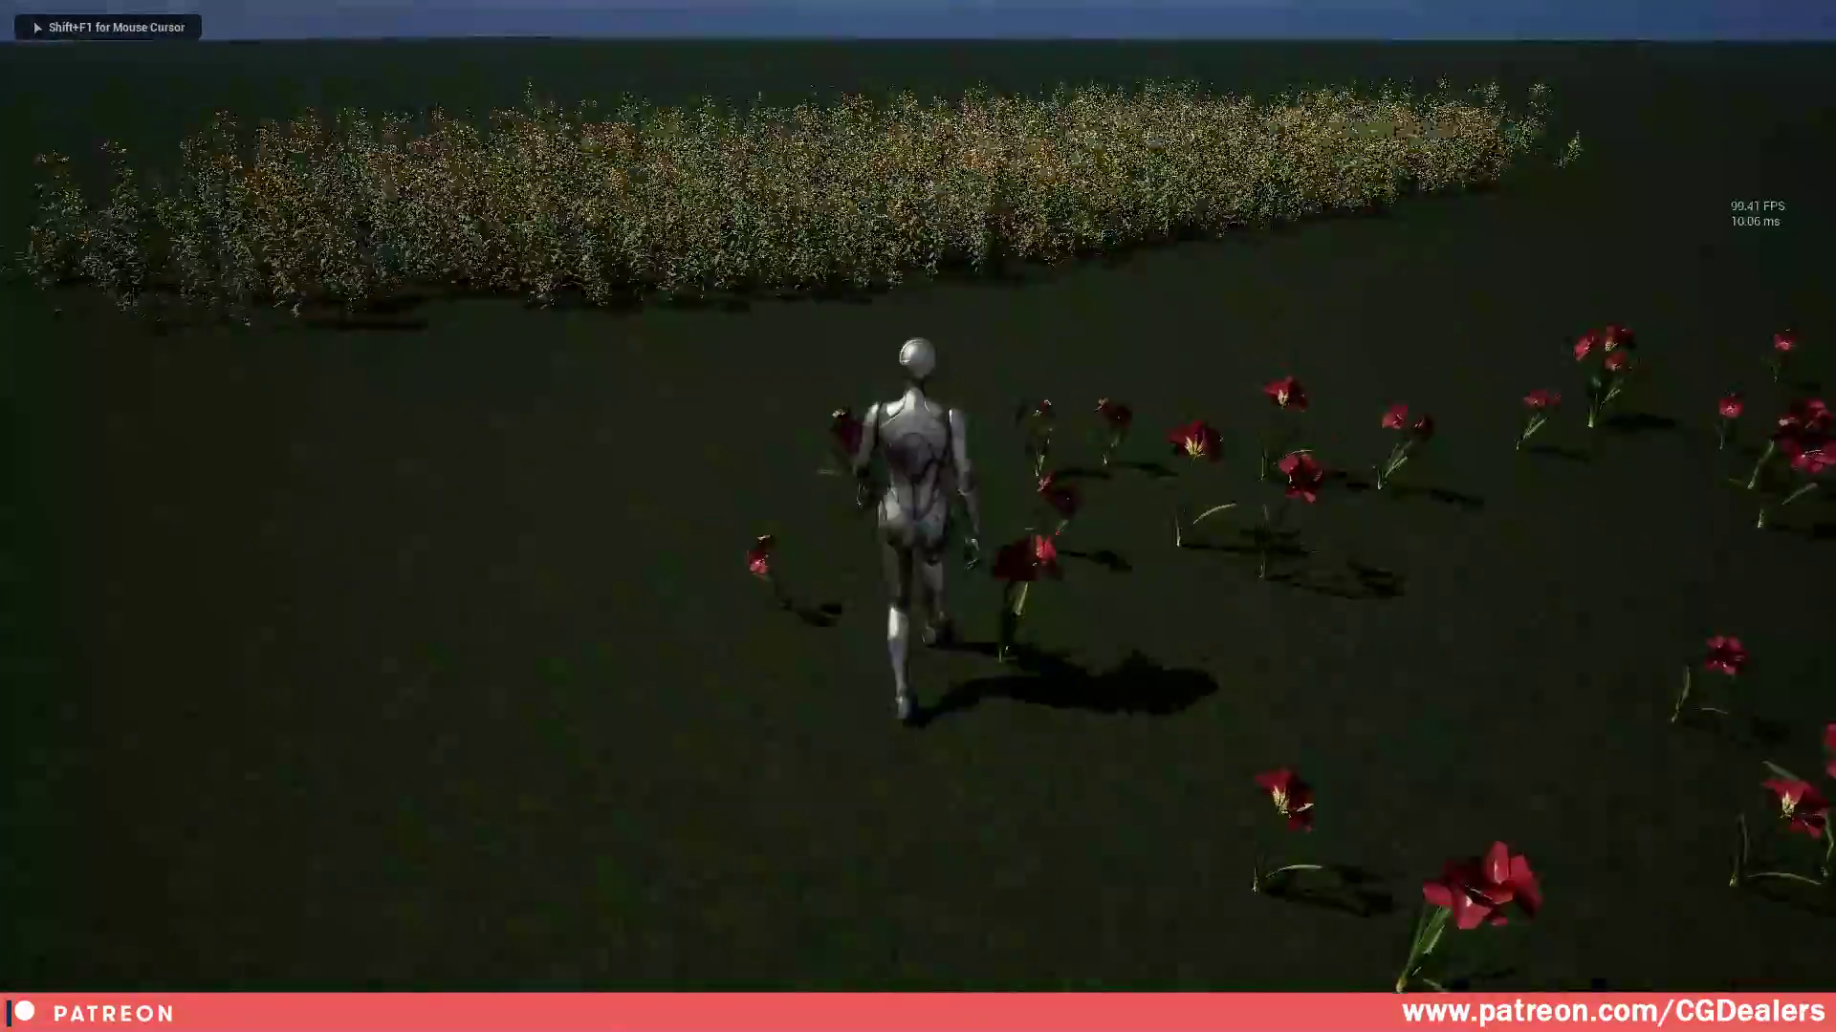
key("d")
key("s")
key("w")
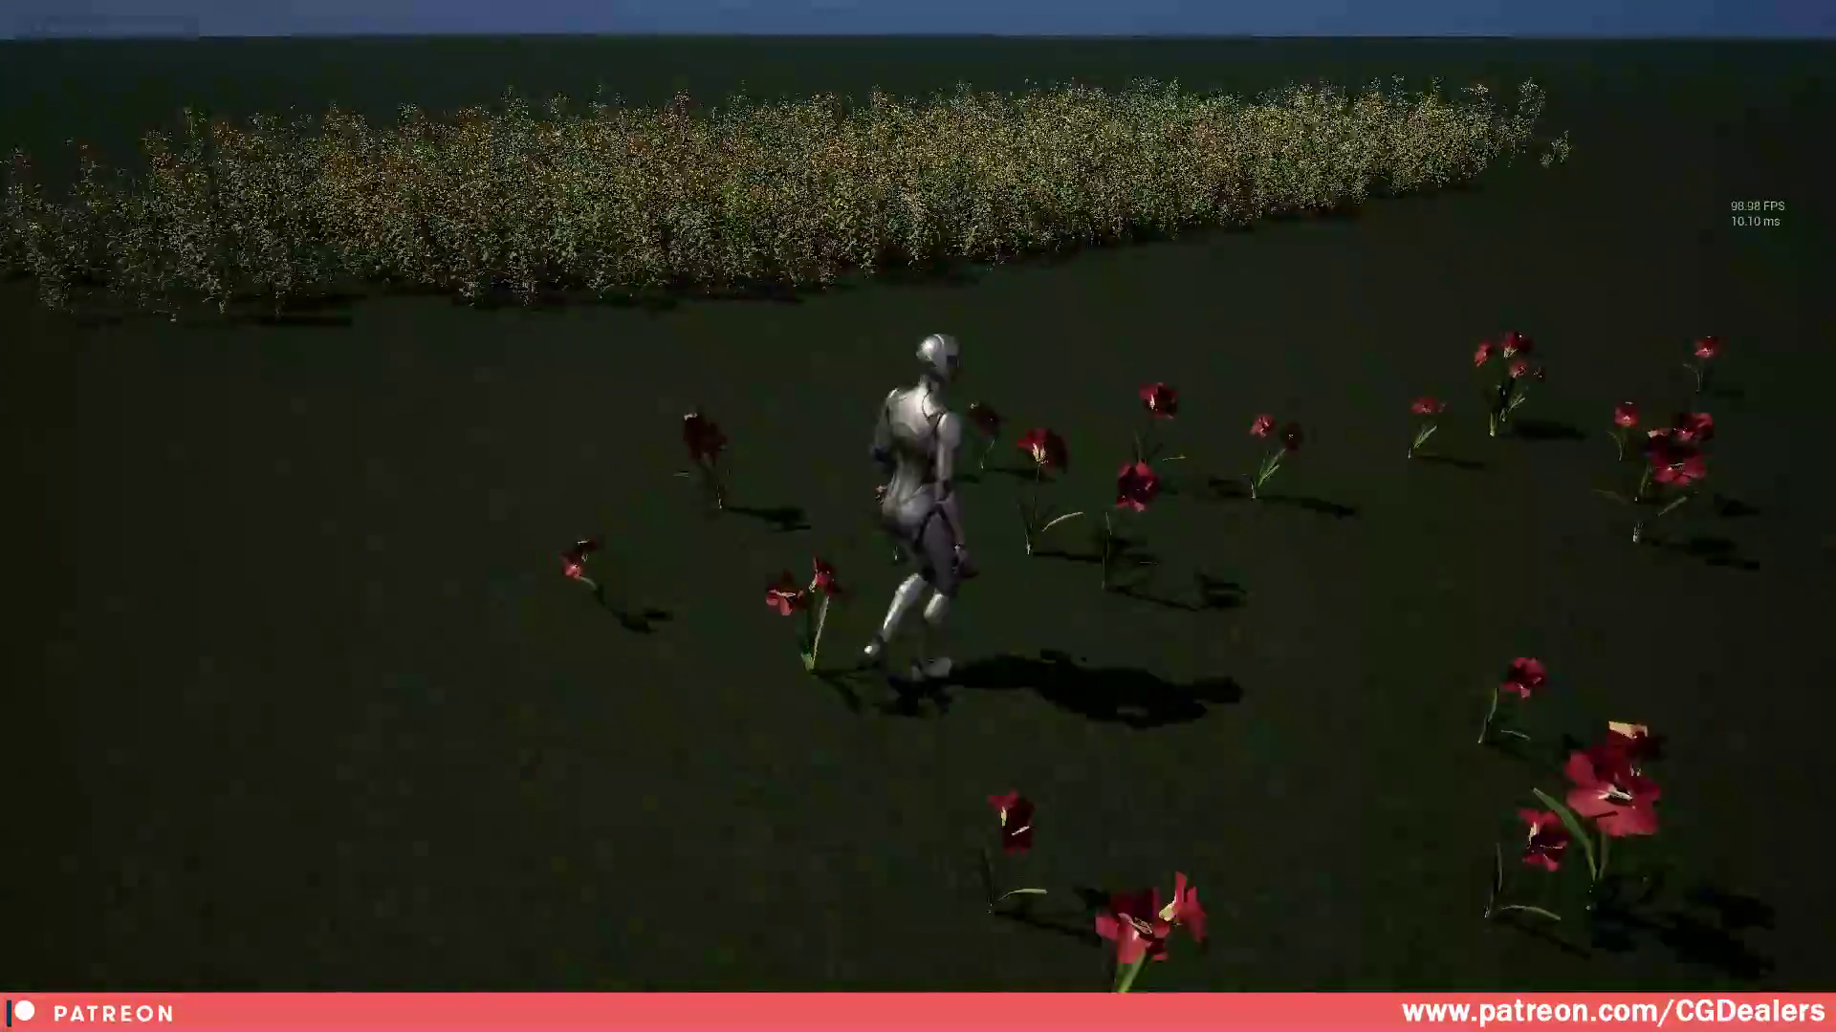
key("a")
key("w")
key("w")
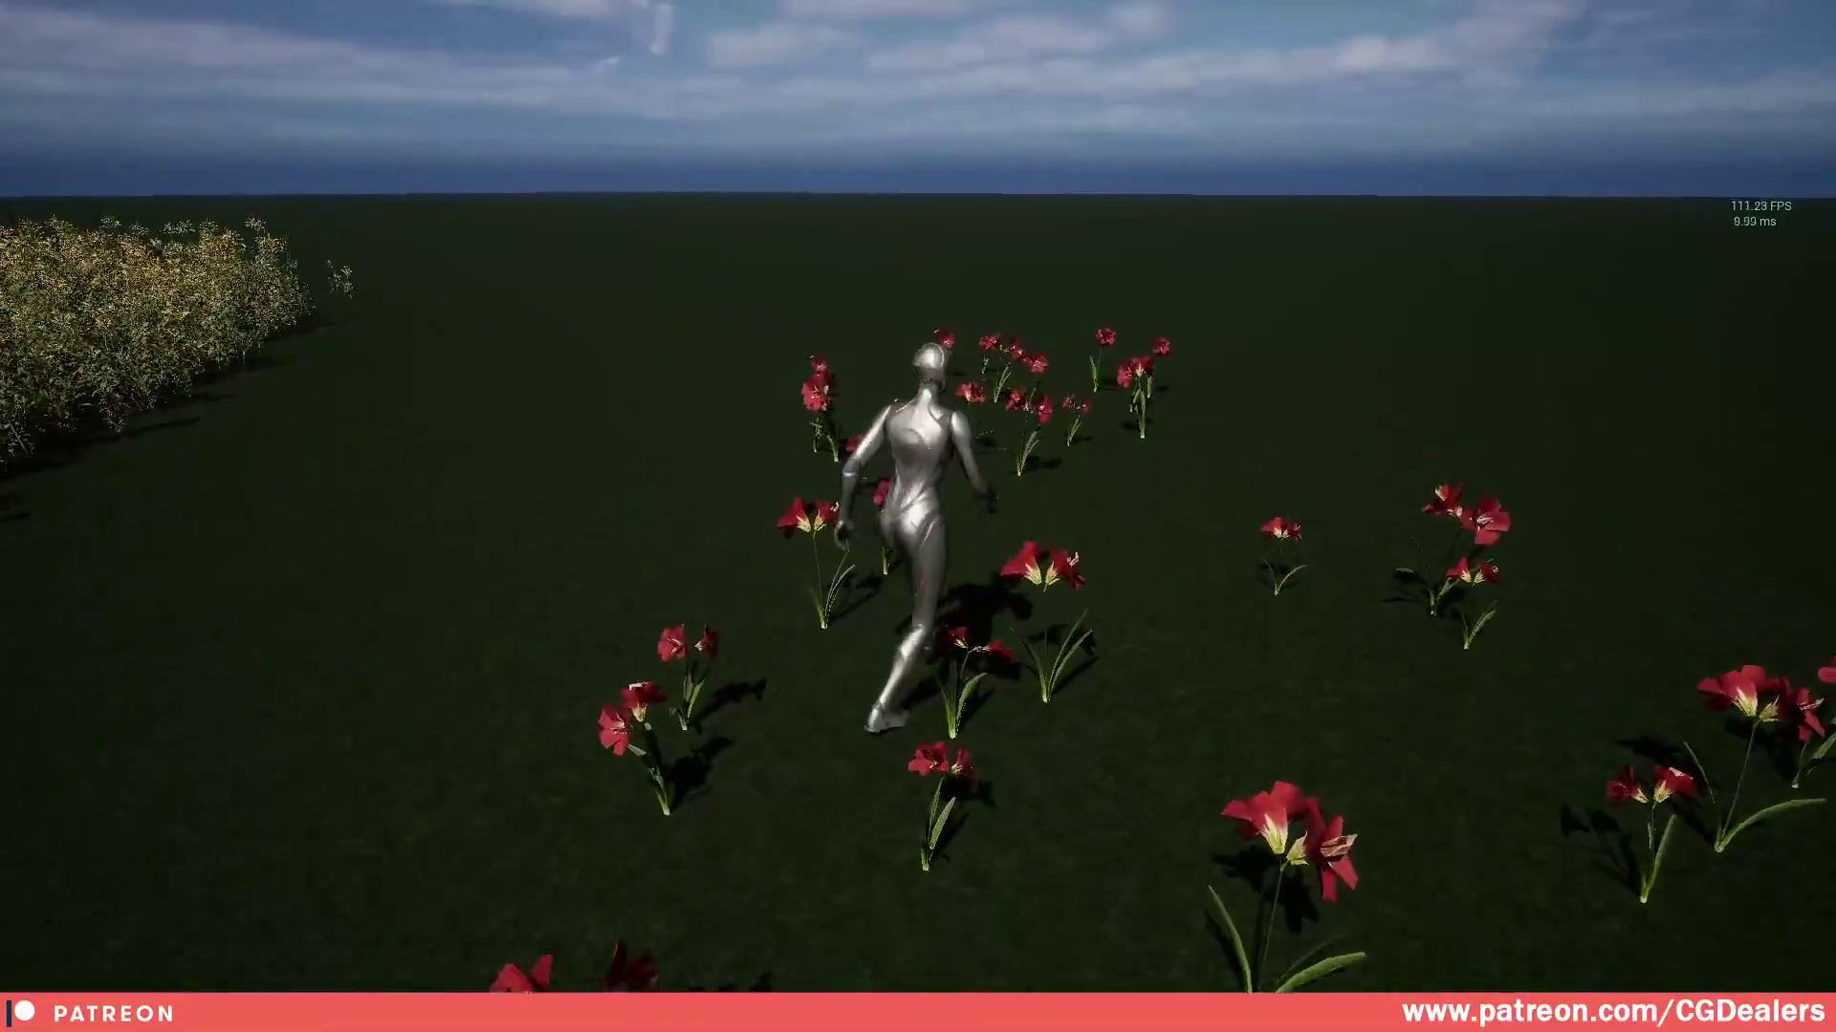
key("a")
key("d")
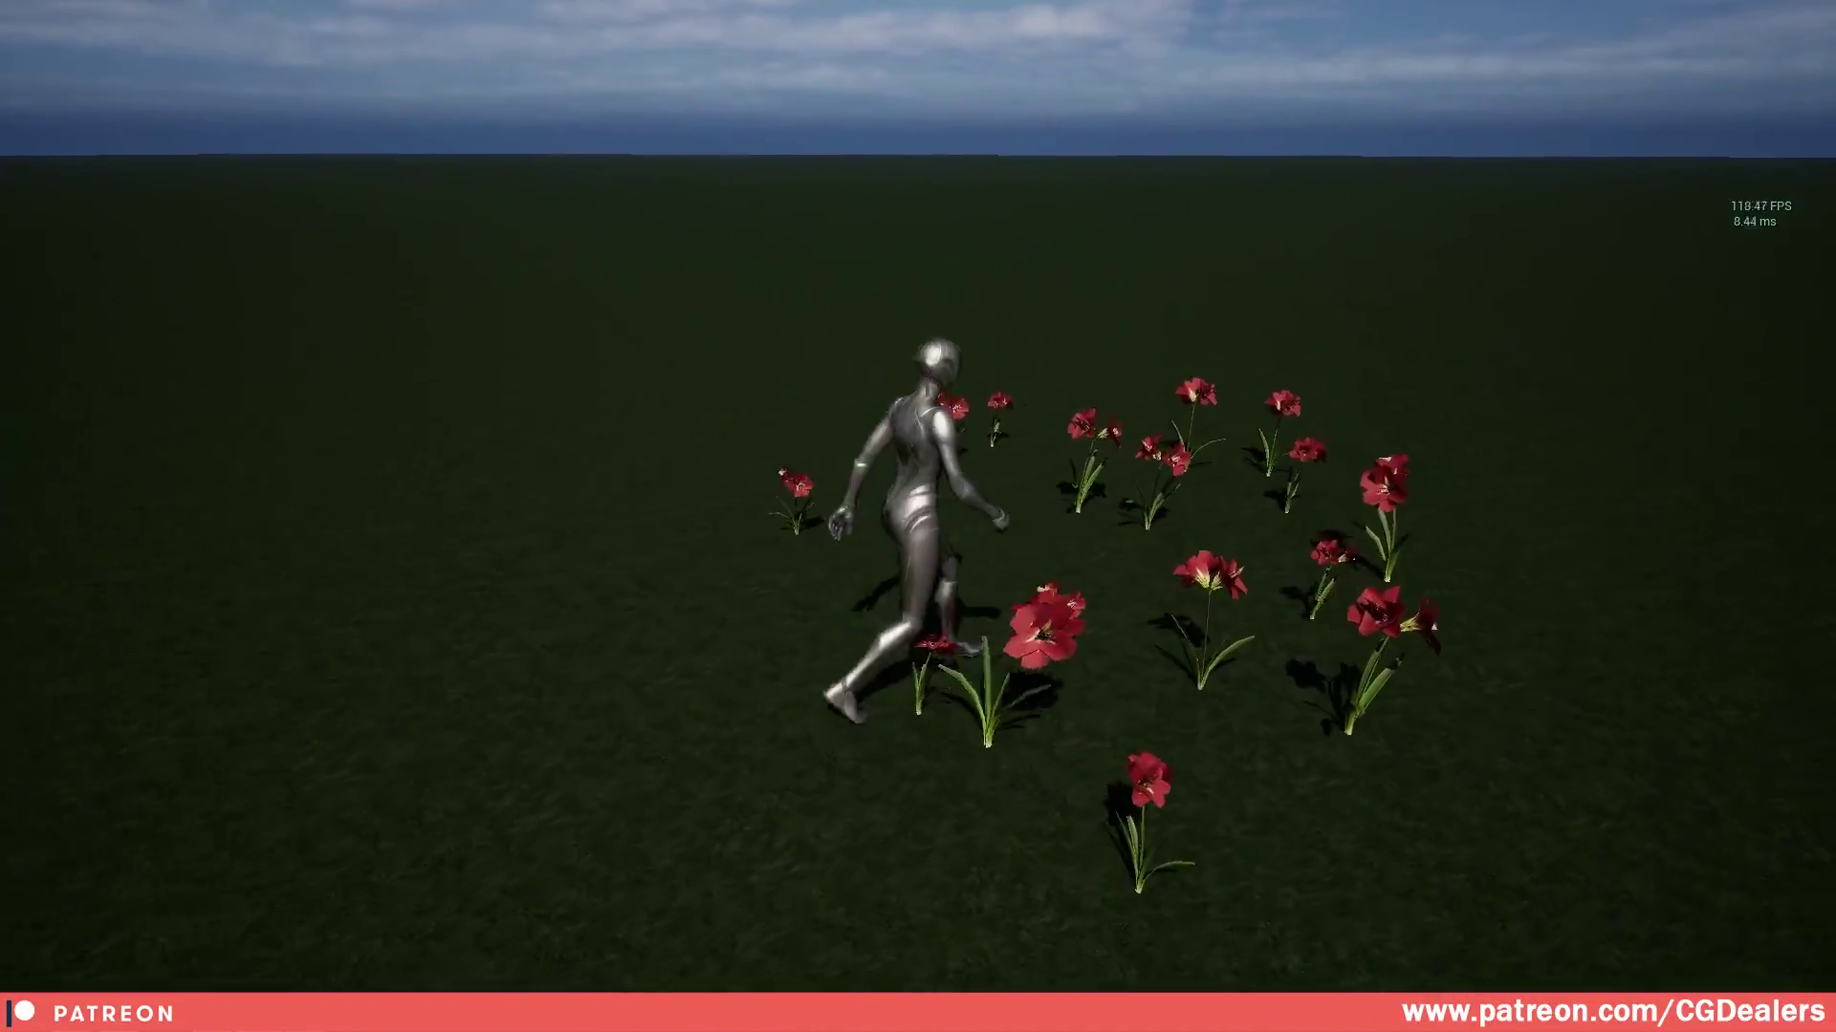
key("a")
key("w")
key("d")
key("s")
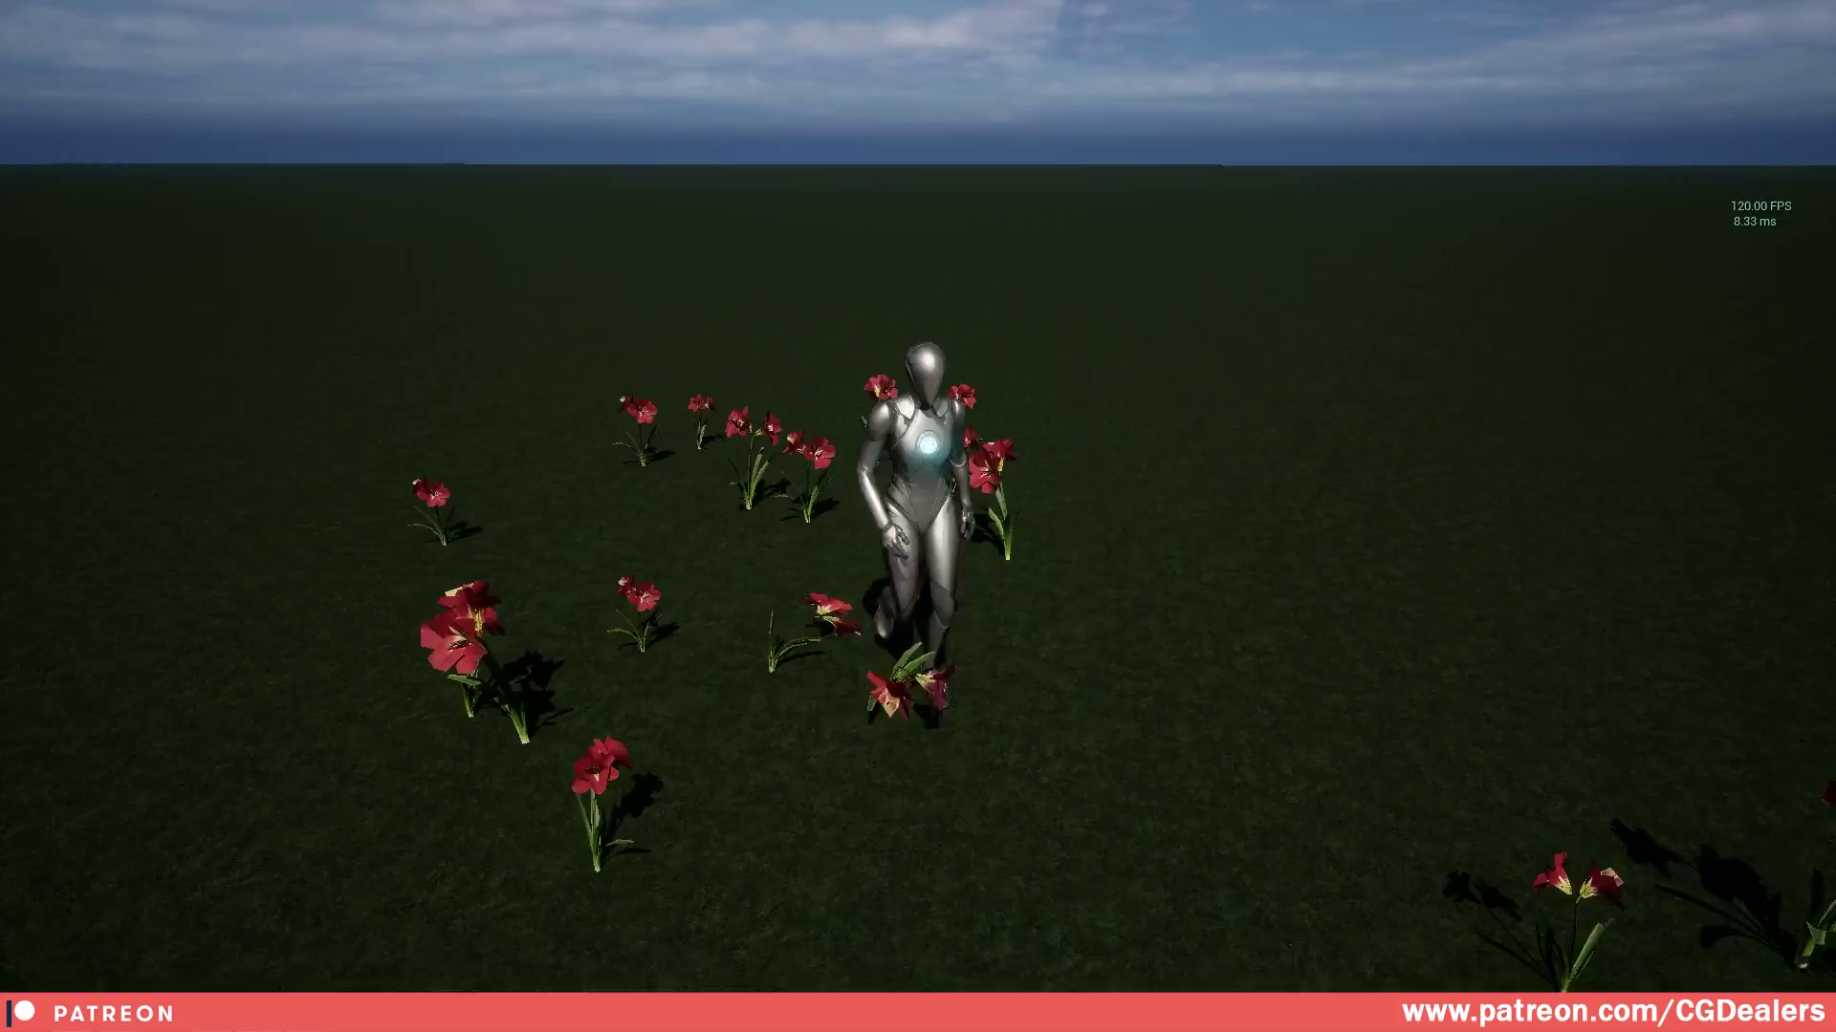
key("a")
key("w")
key("w")
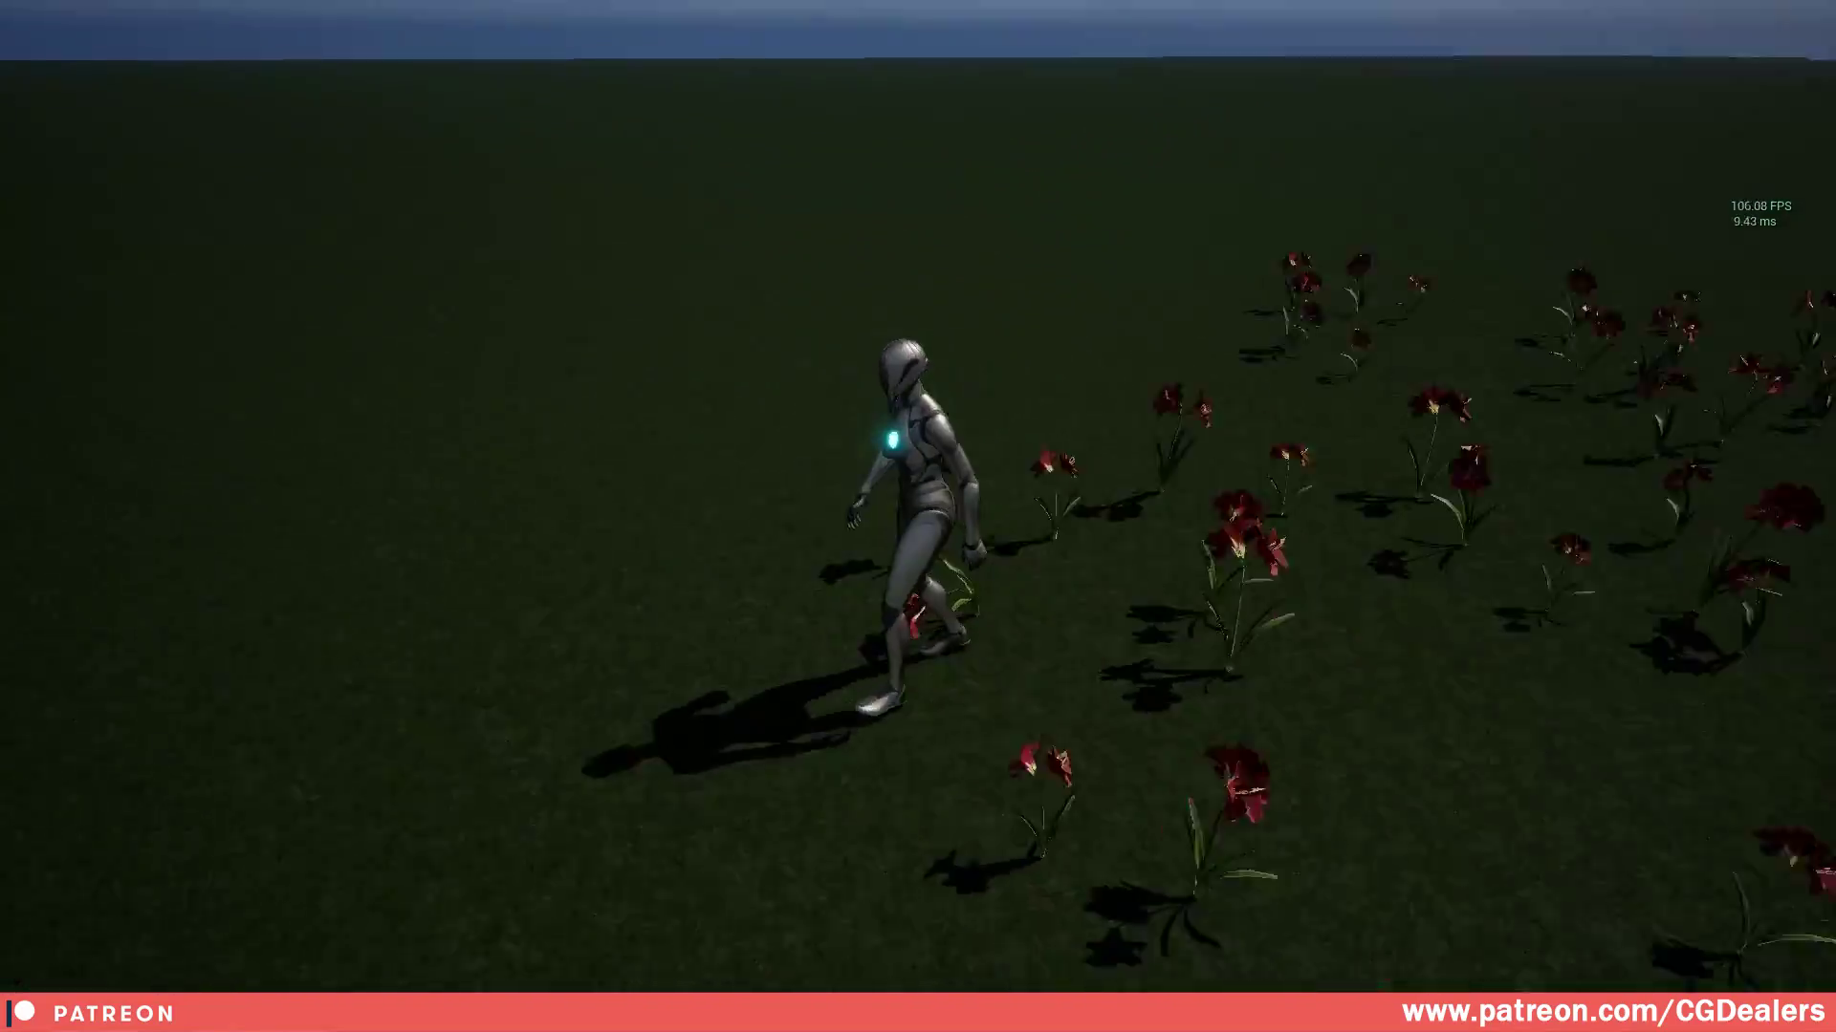
key("s")
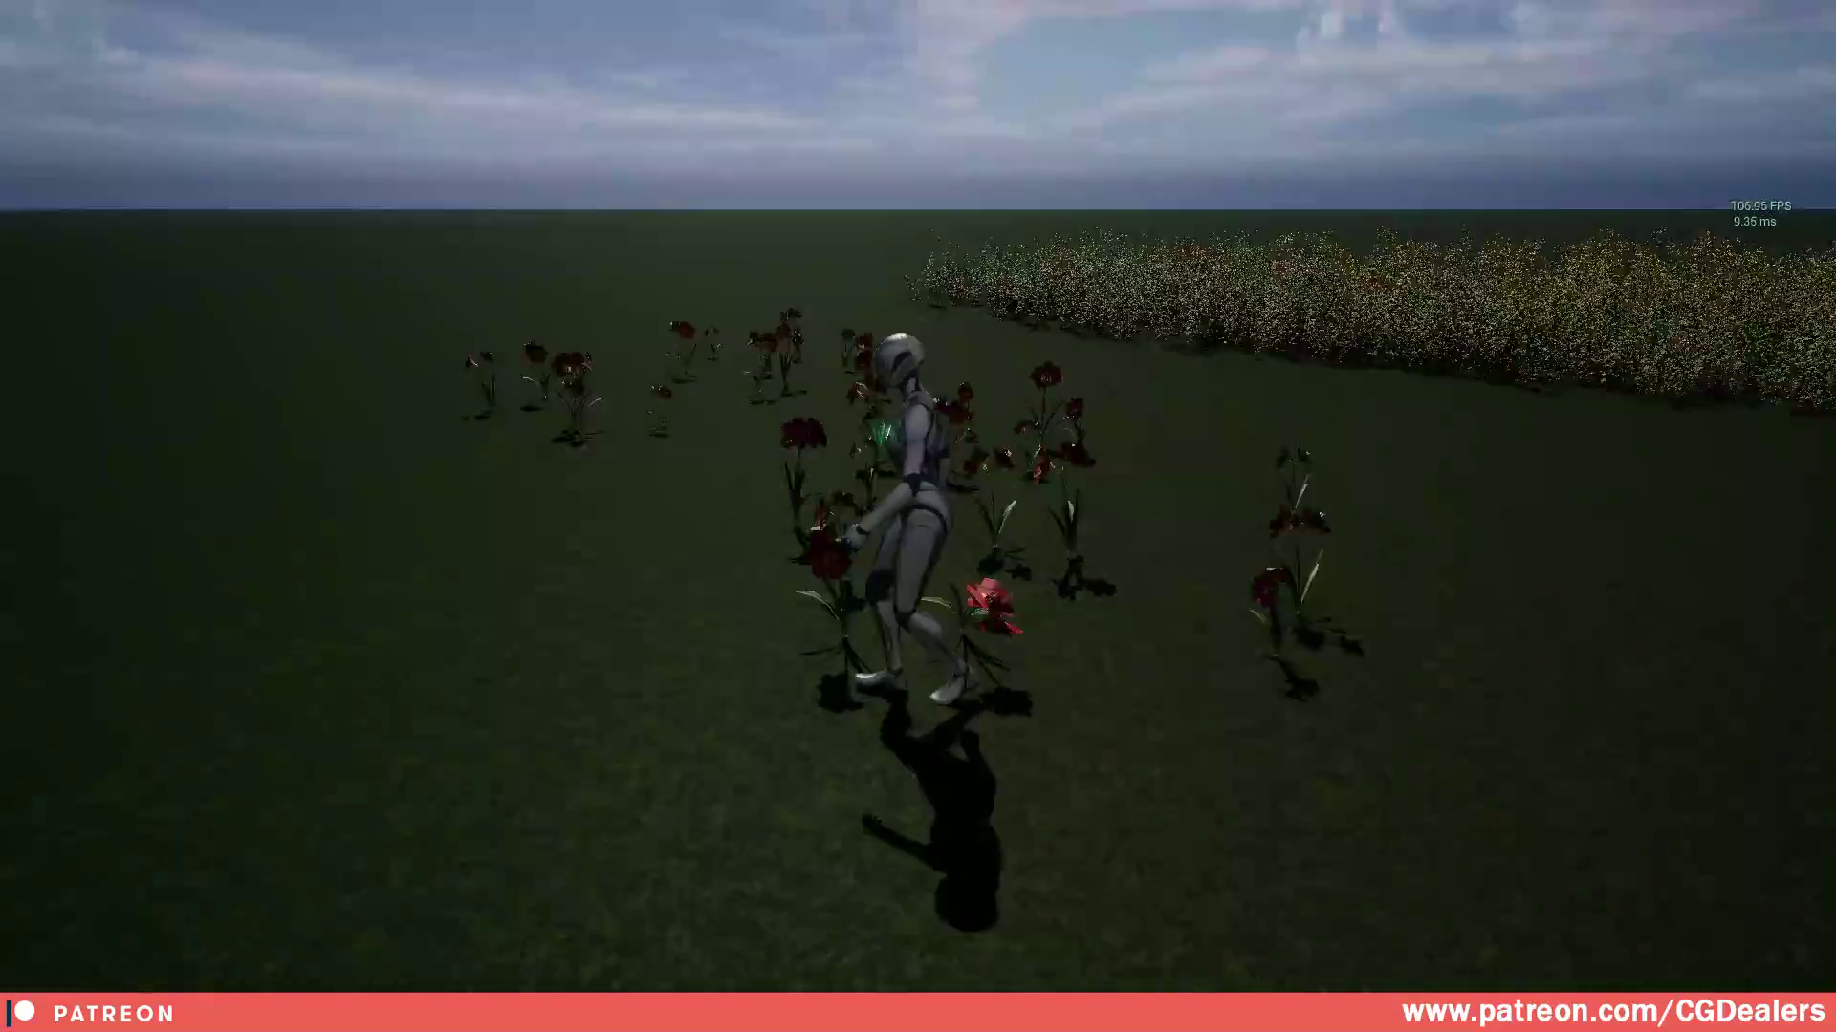
Step: Run the character around and between the Amaryllis flowers from several directions to check how individual plants react to contact
key("a")
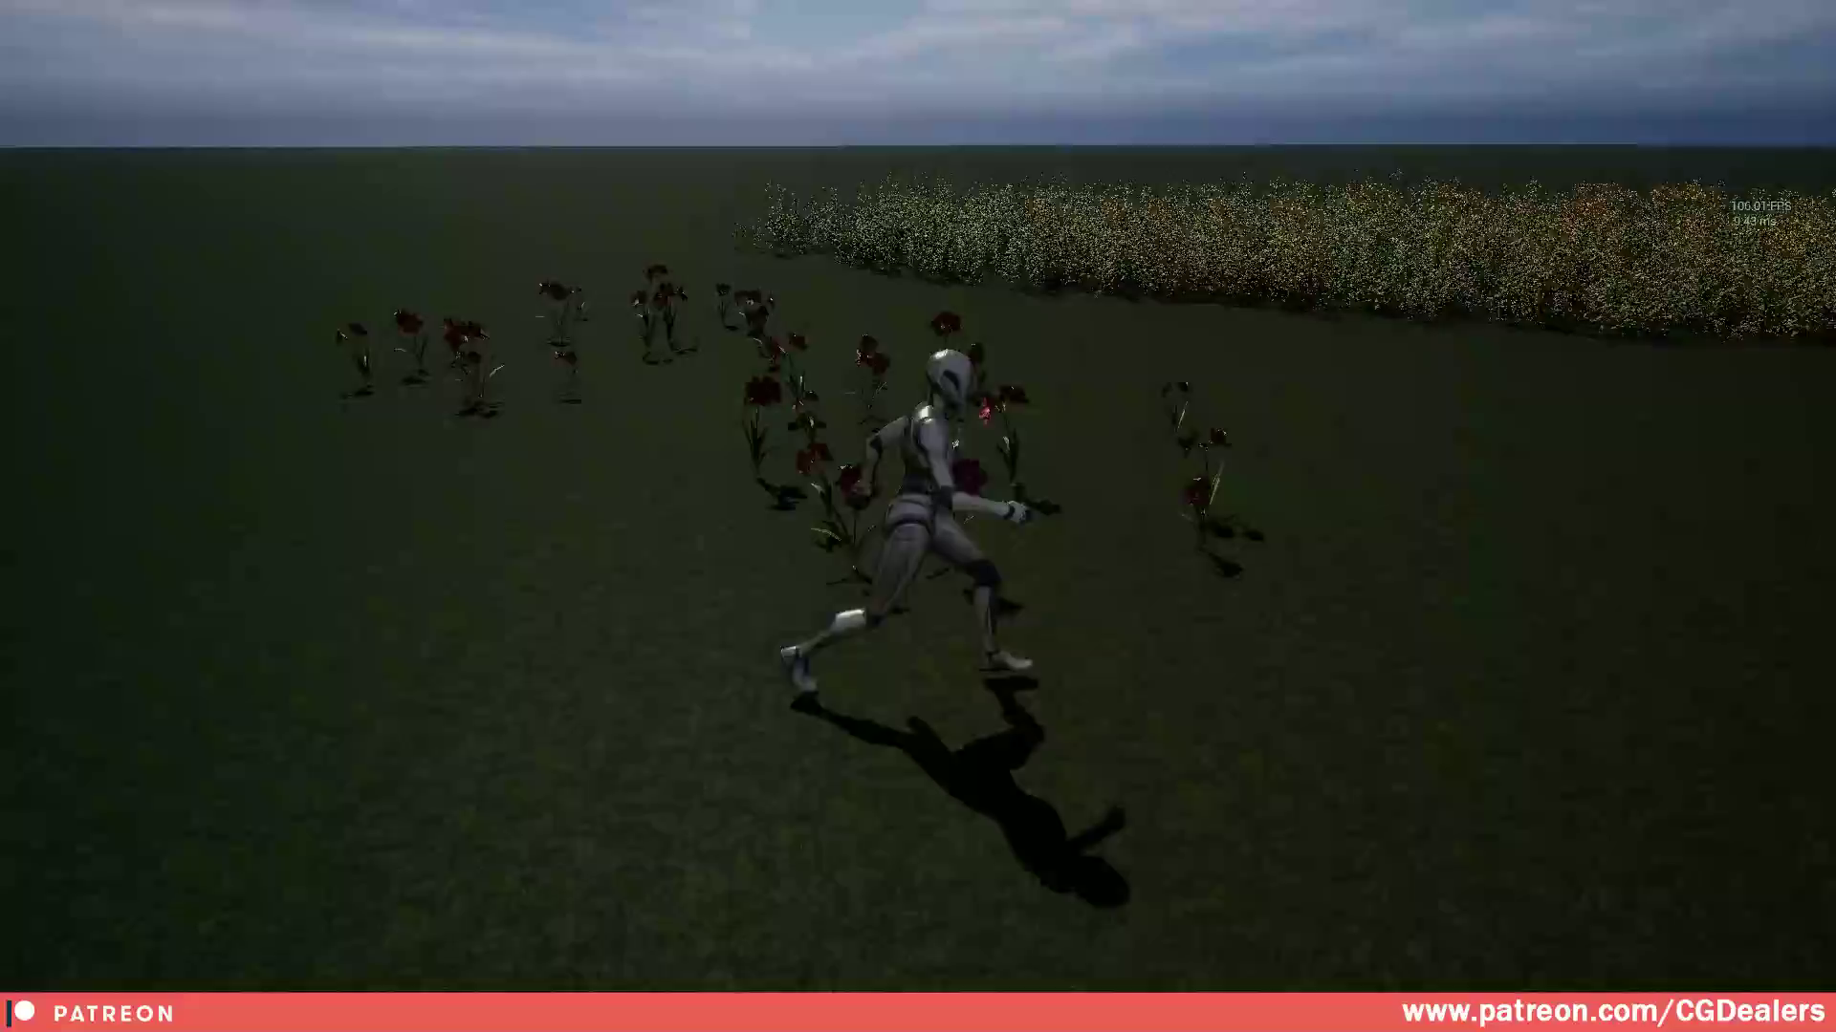
key("w")
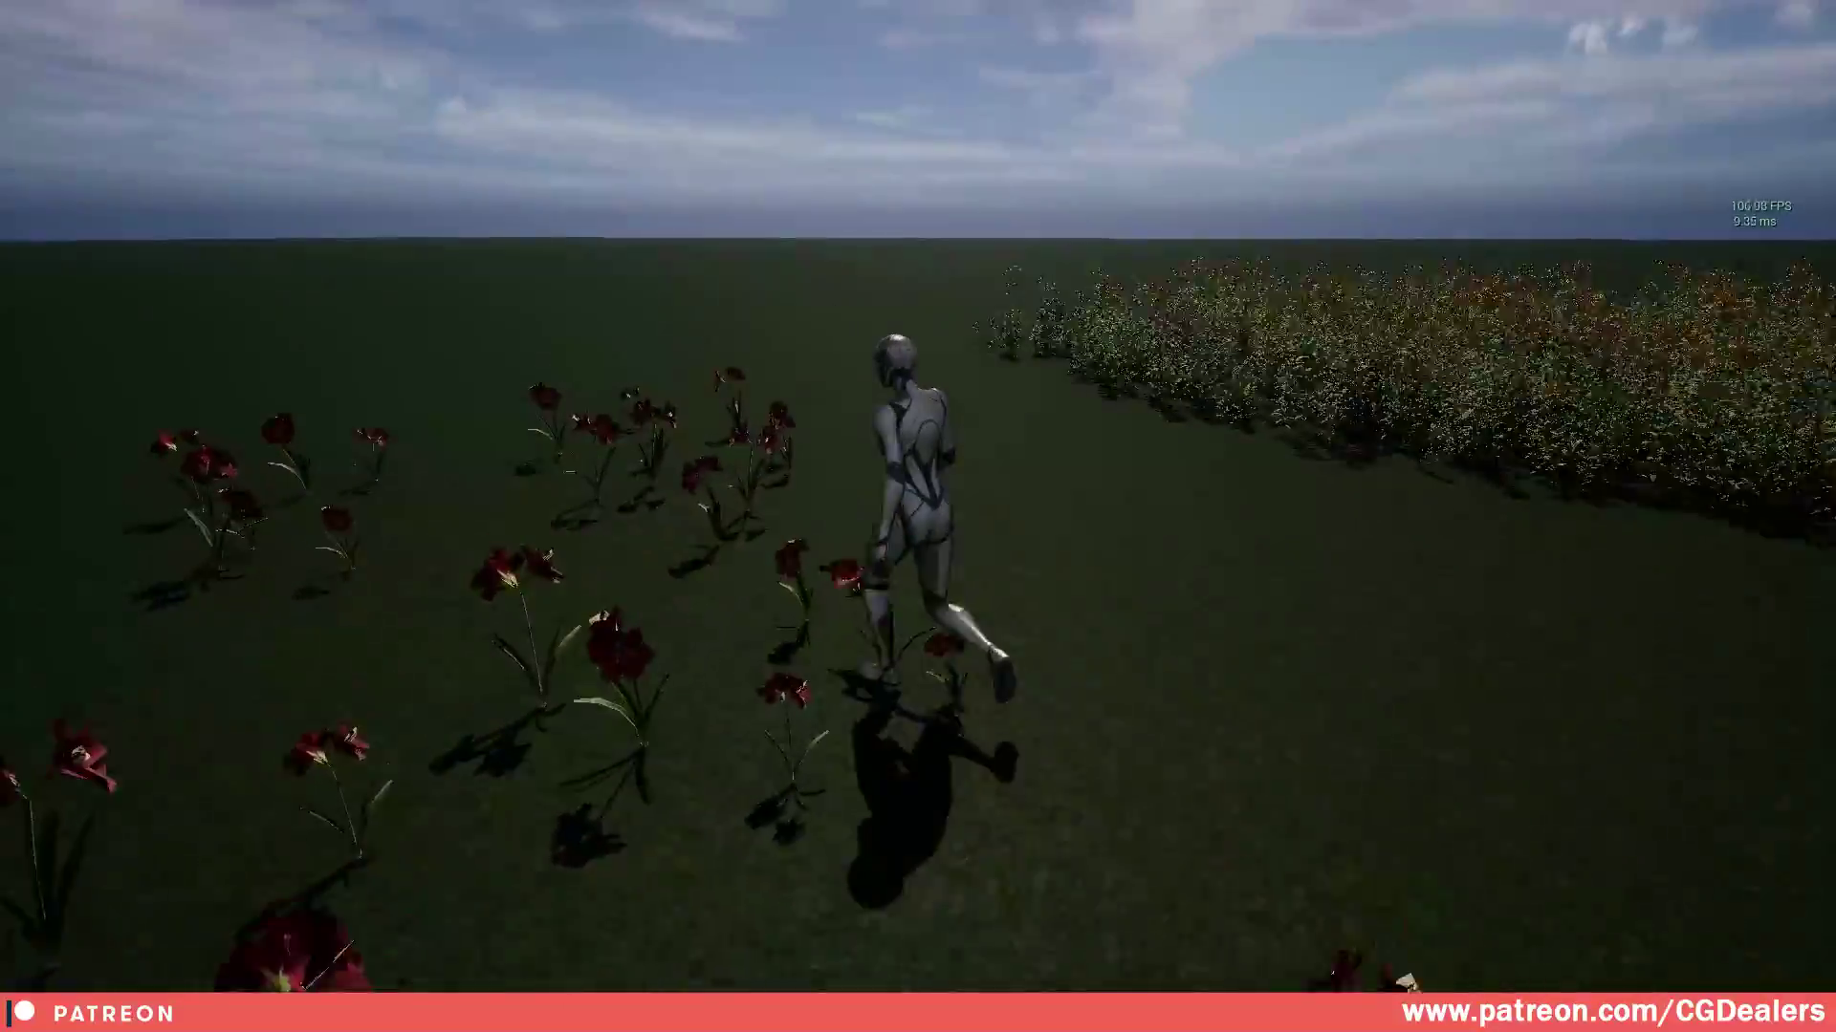
key("a")
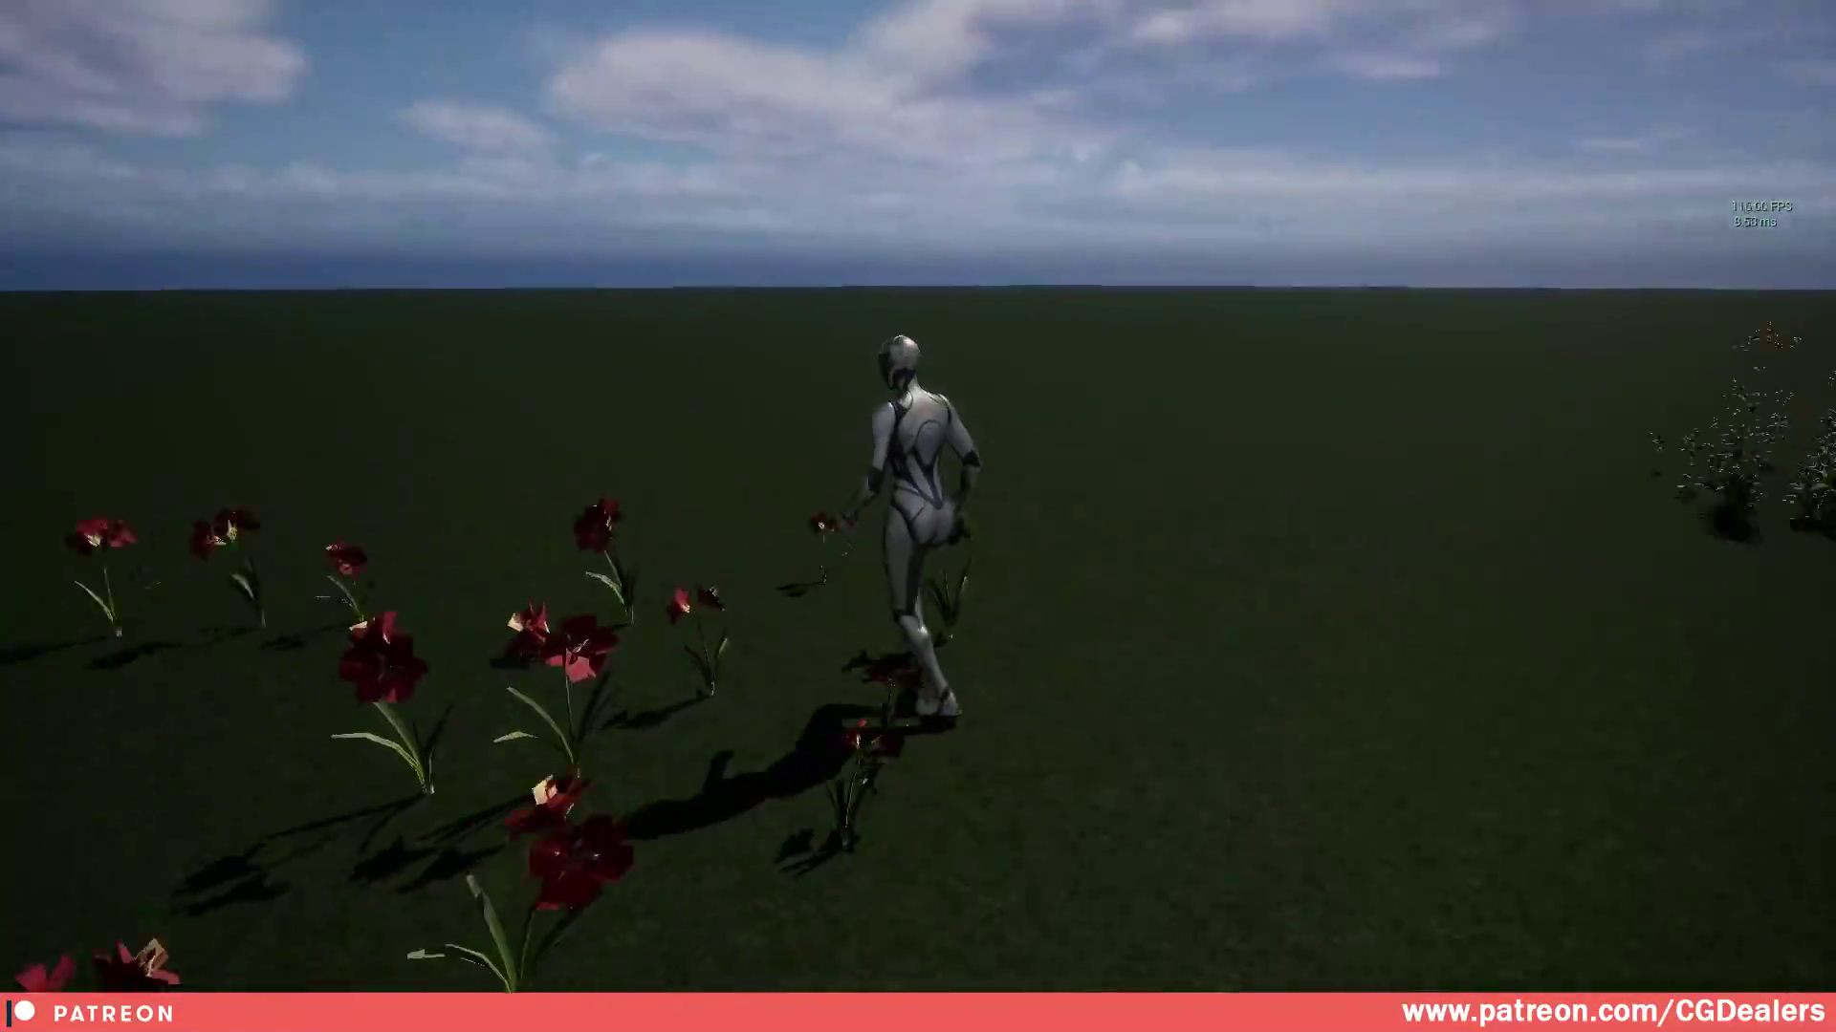
key("d")
key("a")
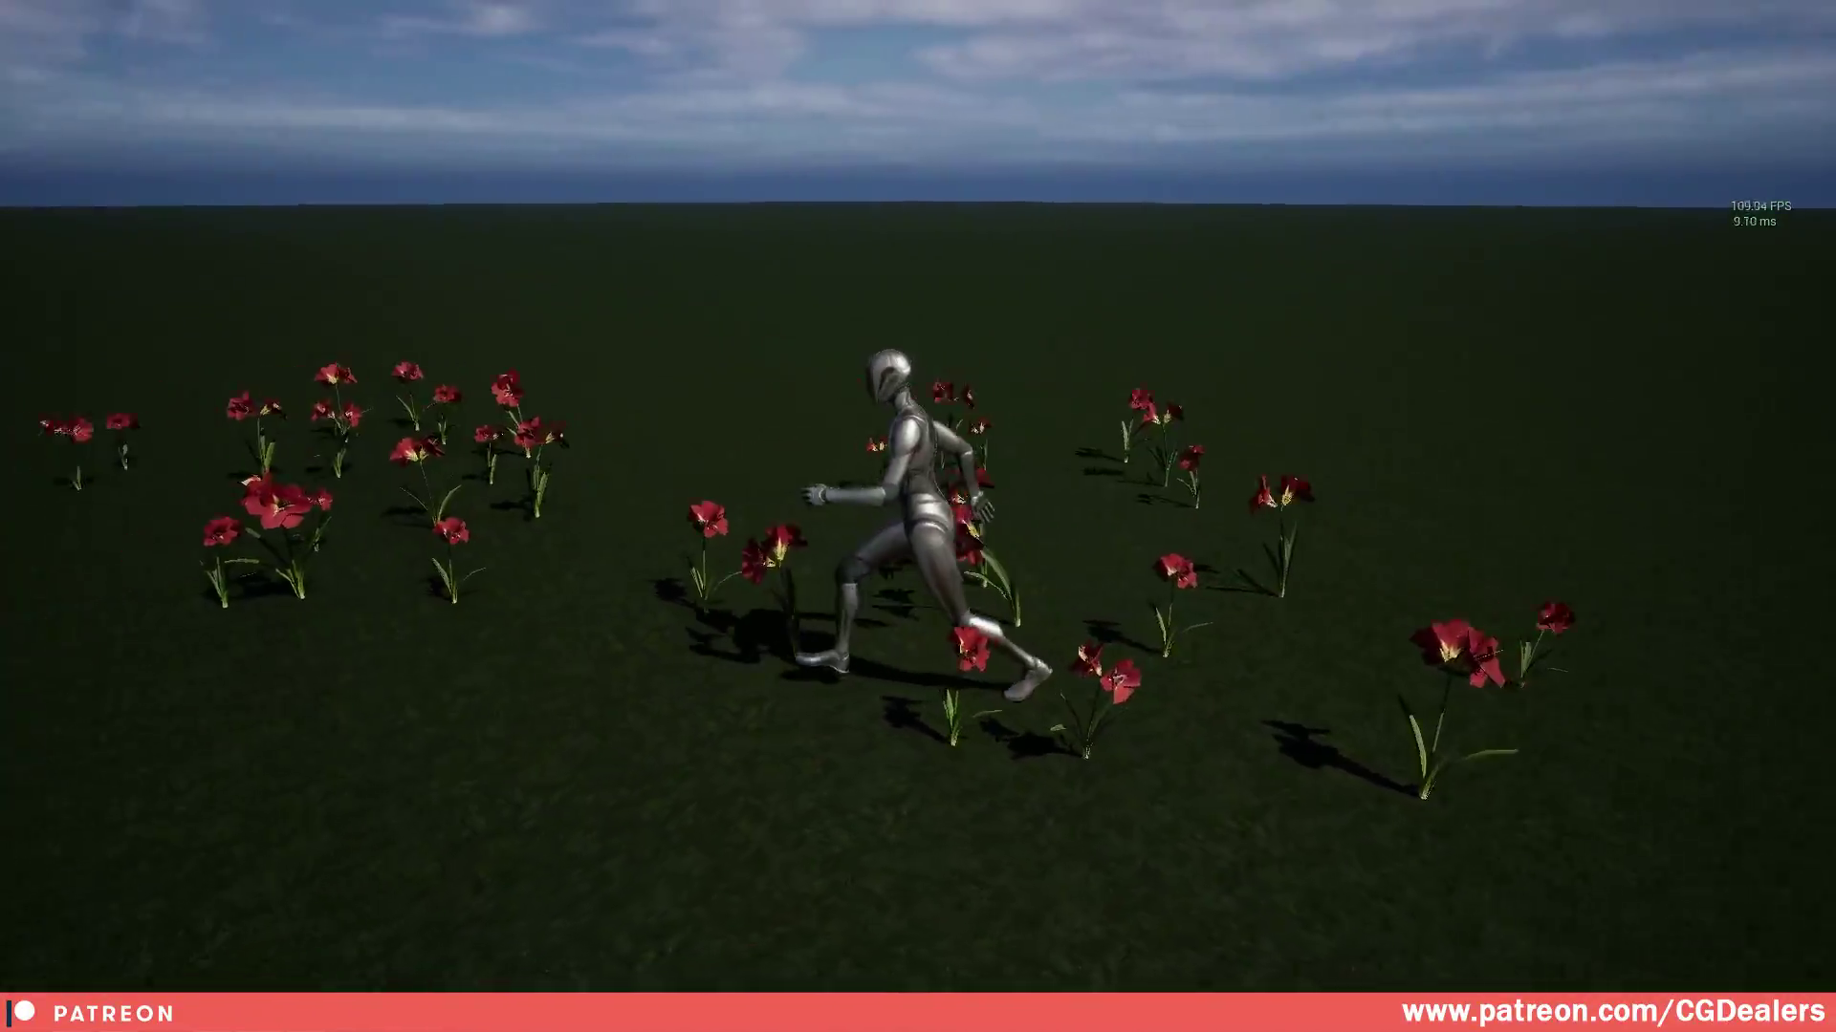
Step: Run the character over to the goldenrod field and through its plants to compare their interaction with the Amaryllis
key("w")
key("w")
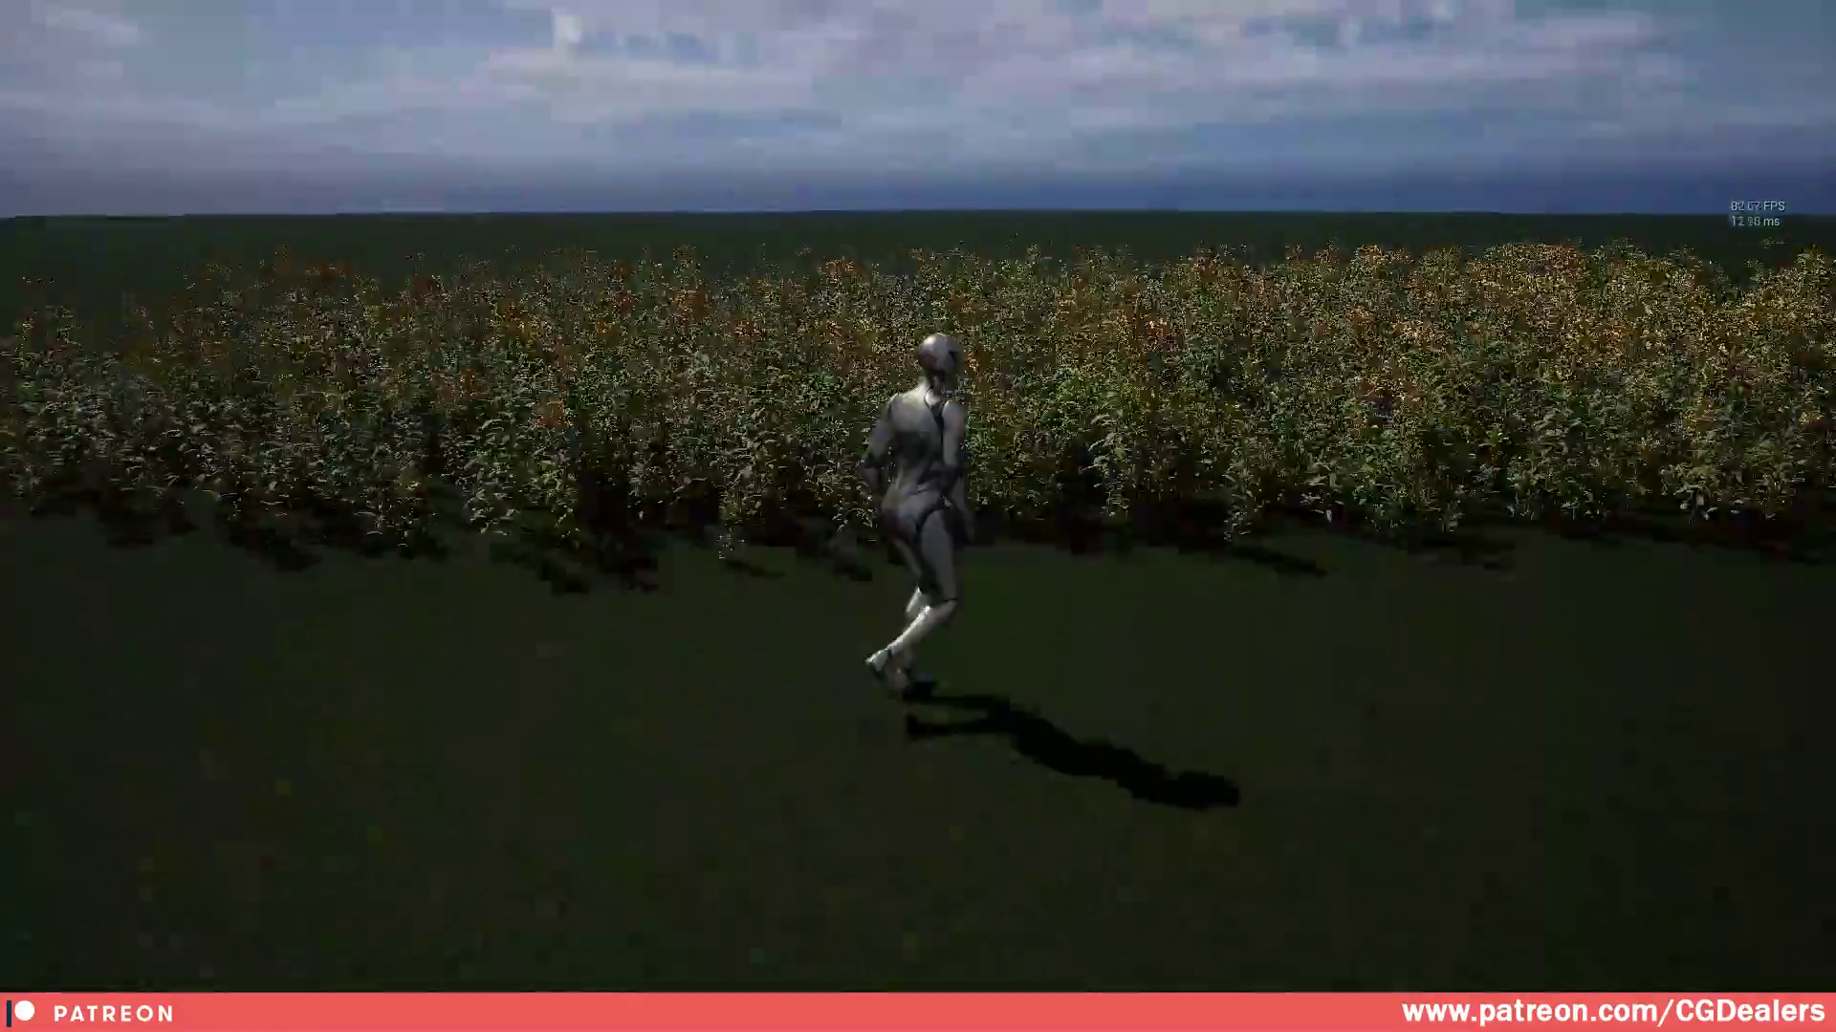
key("d")
key("w")
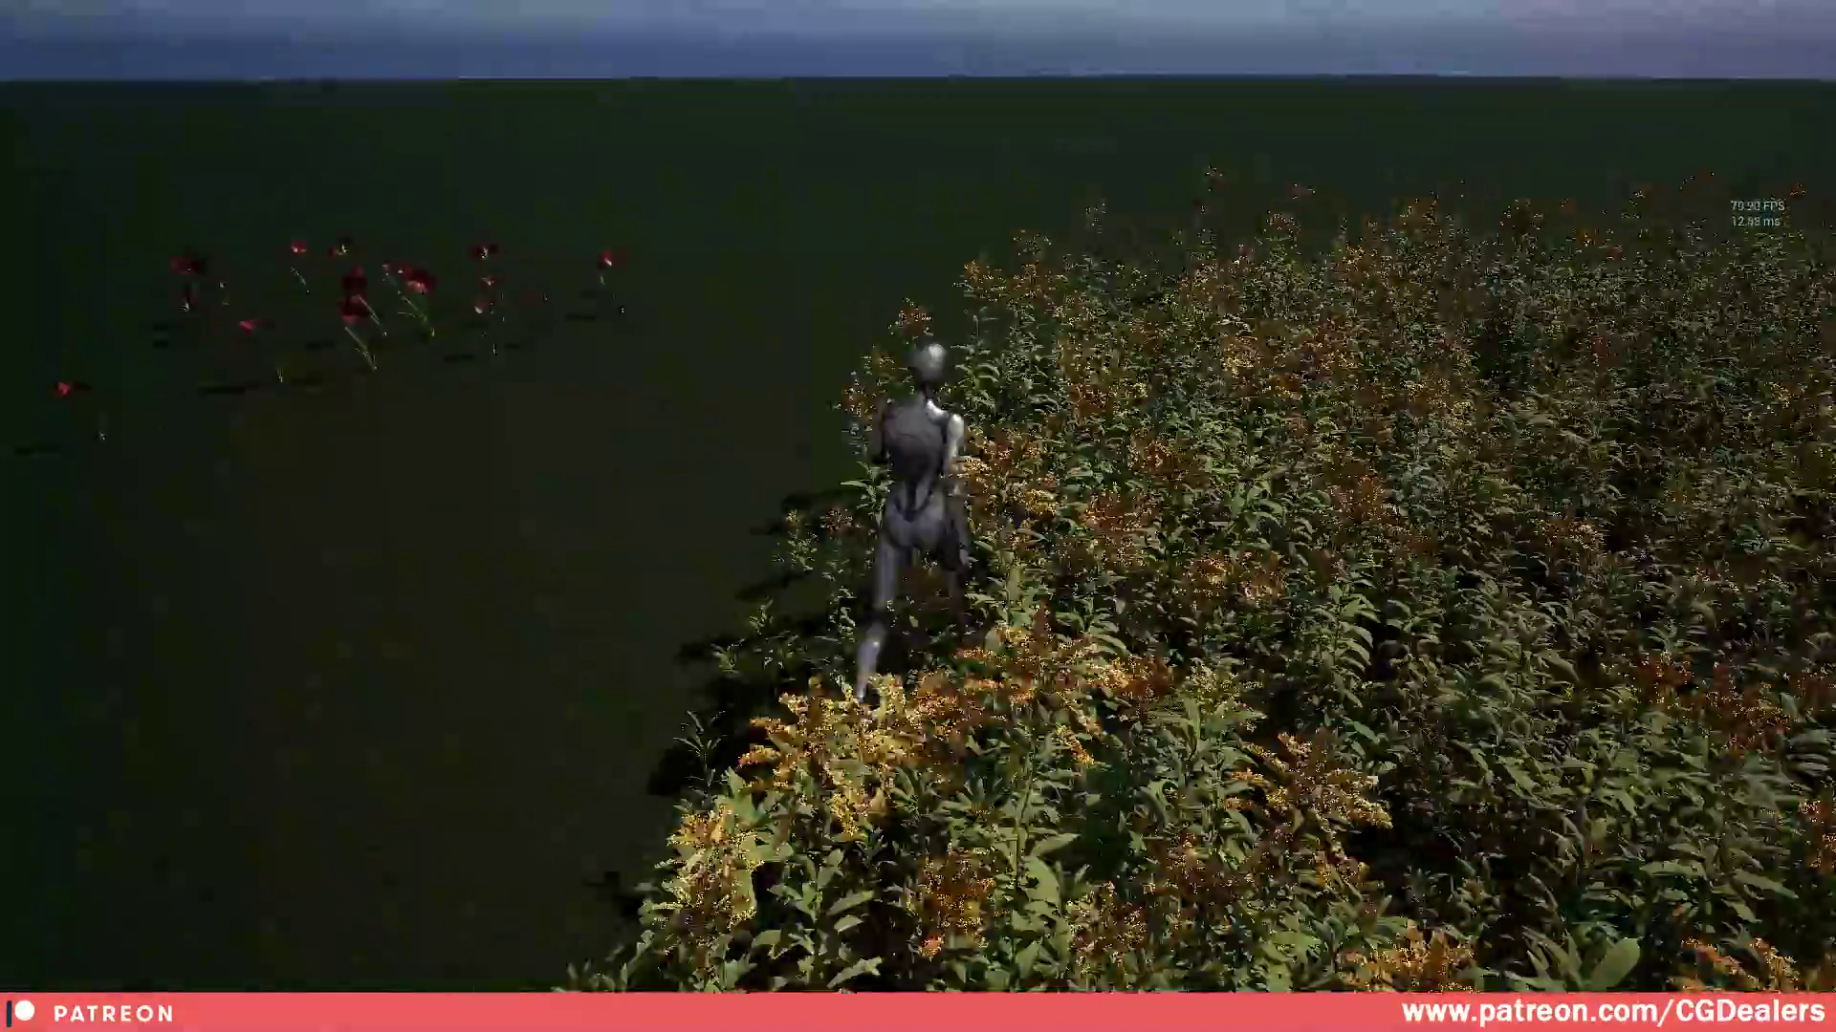
key("a")
key("w")
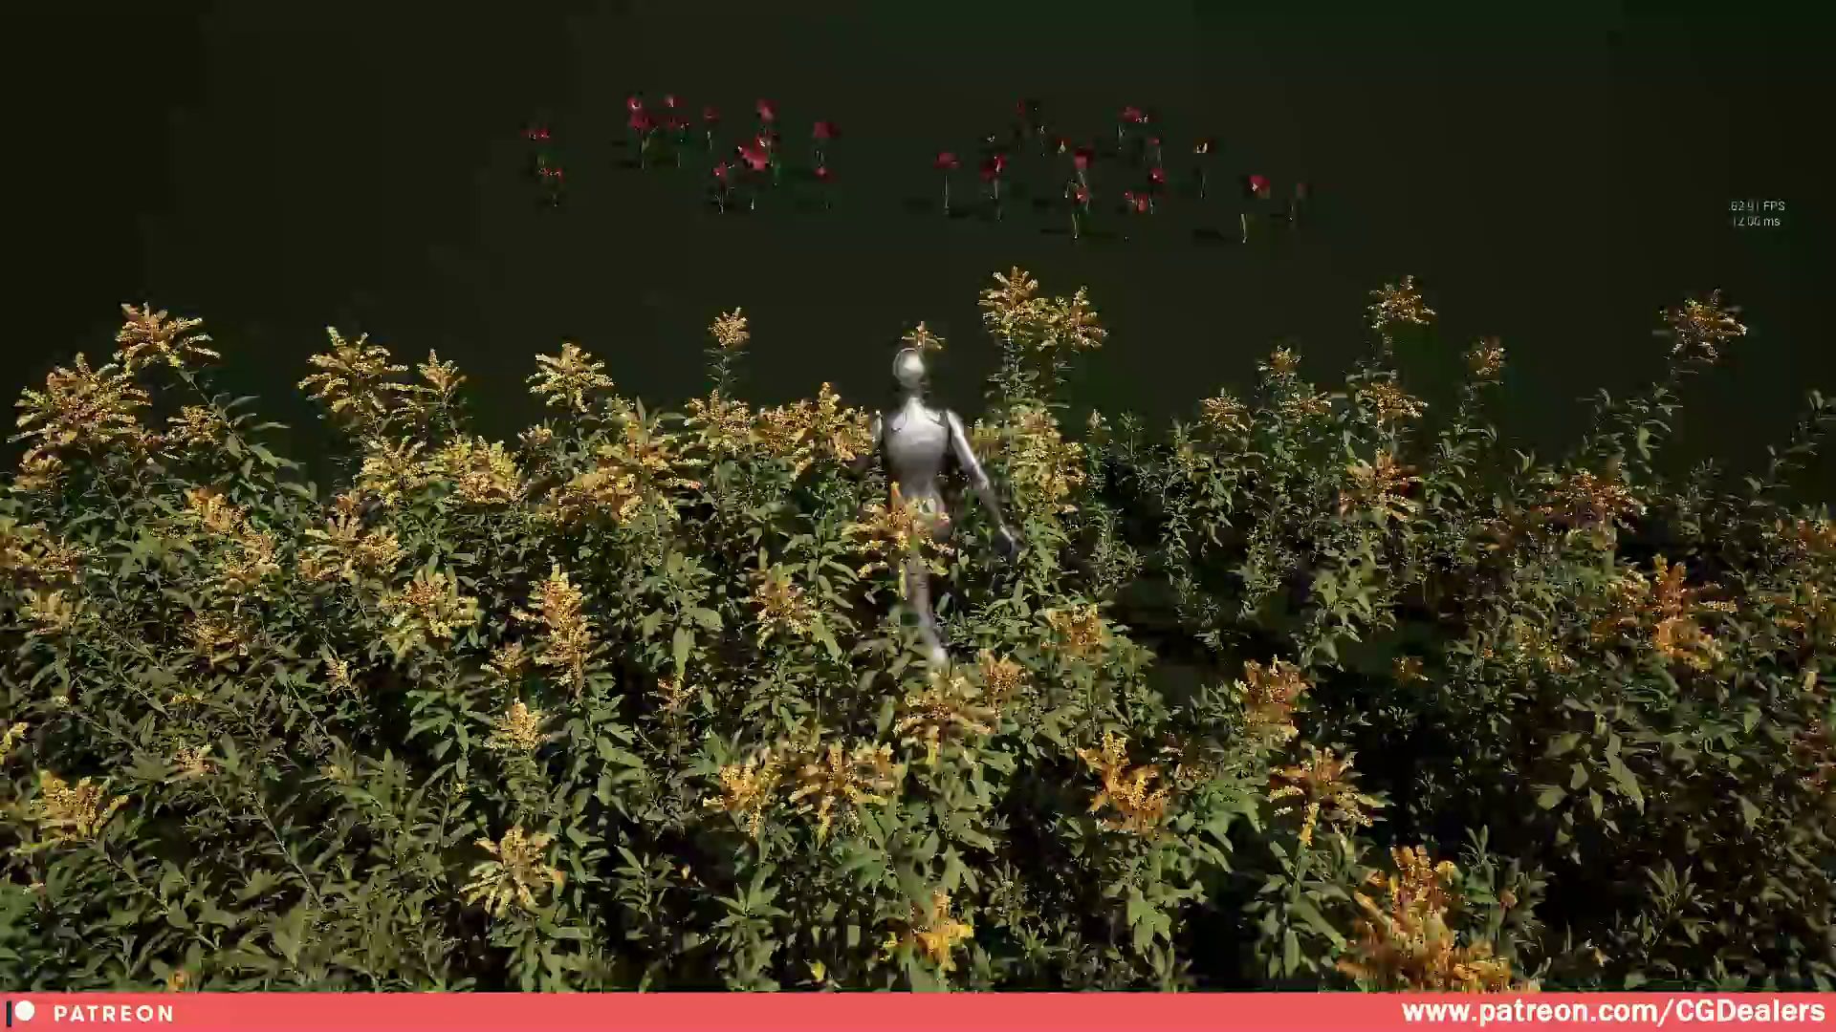
key("w")
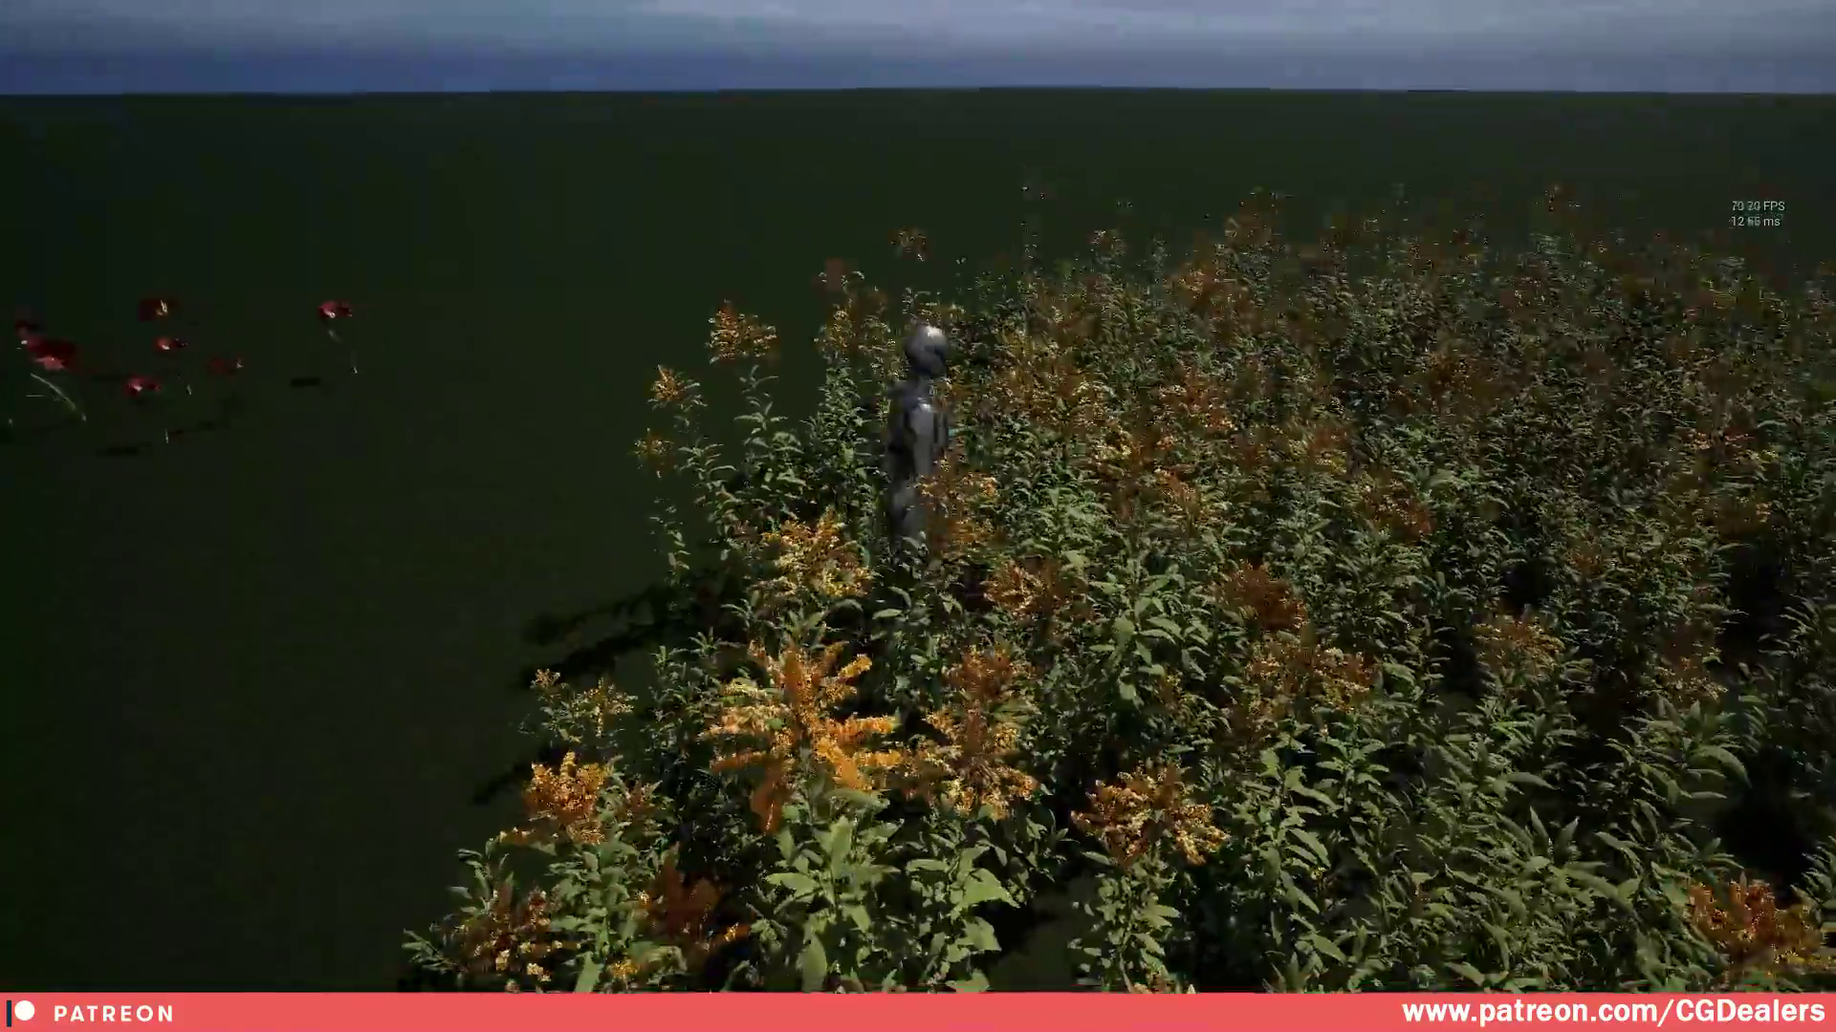